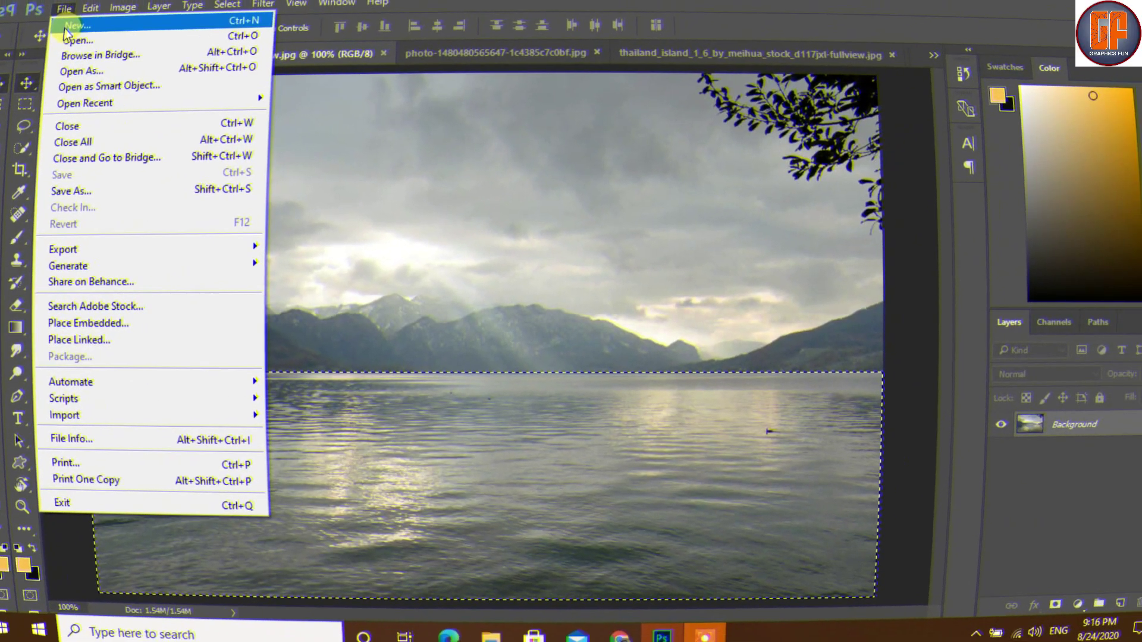
Step: Set up a new 1280 × 720 px, 300 ppi RGB 8-bit document with a white background
{"action": "left_click", "coordinate": [53, 26]}
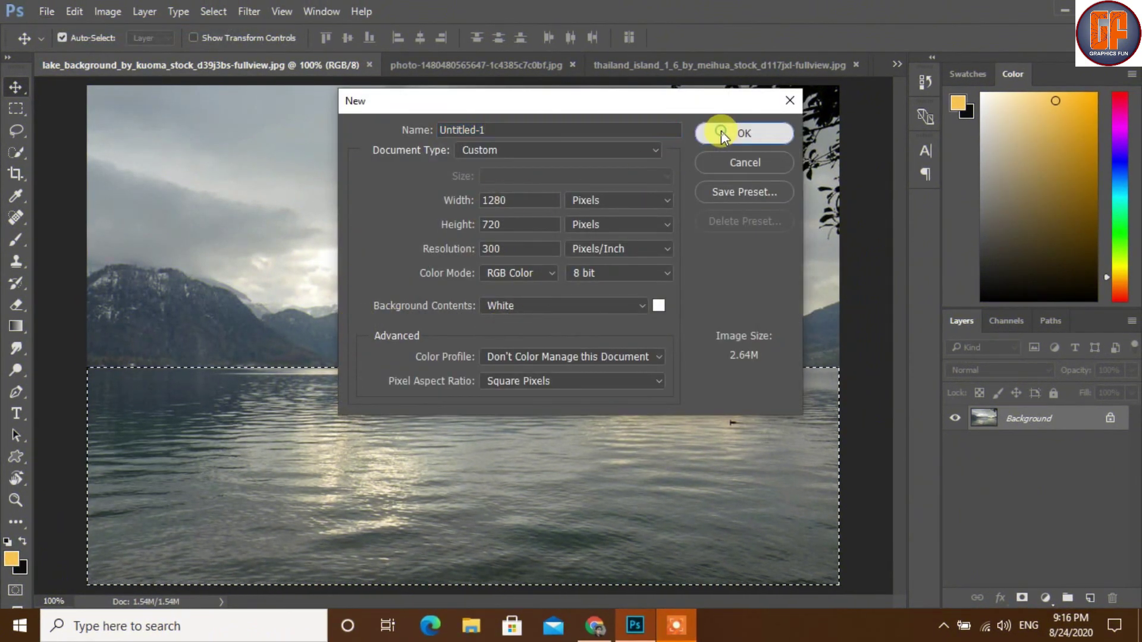
Step: Create the blank white 1280 × 720 Untitled-1 canvas alongside the open stock photos
{"action": "left_click", "coordinate": [721, 132]}
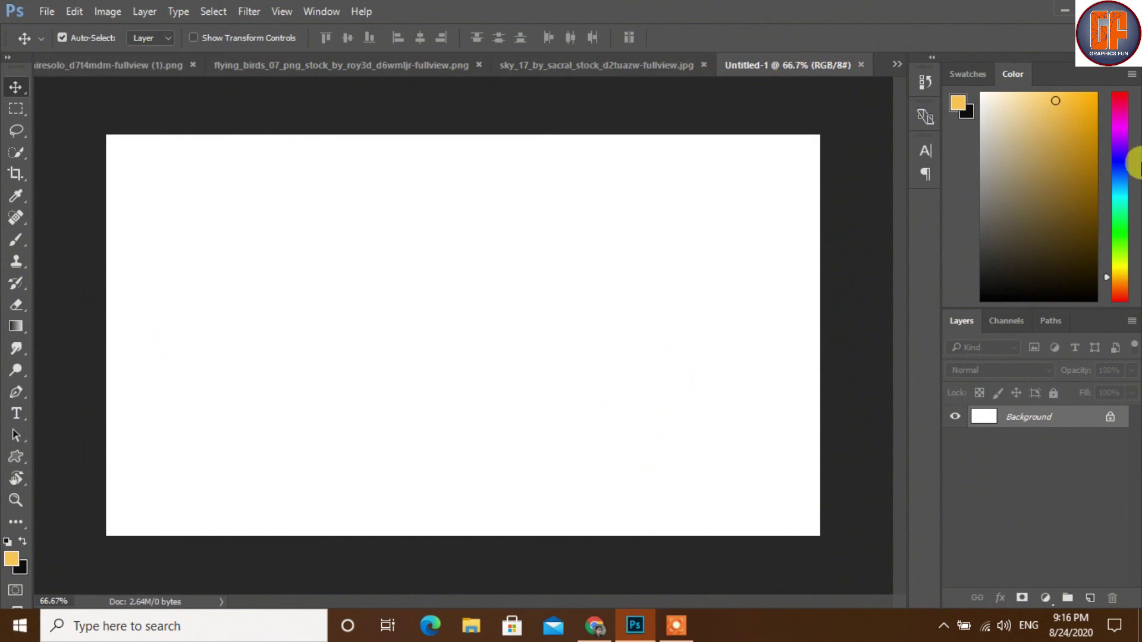
{"action": "left_click", "coordinate": [895, 63]}
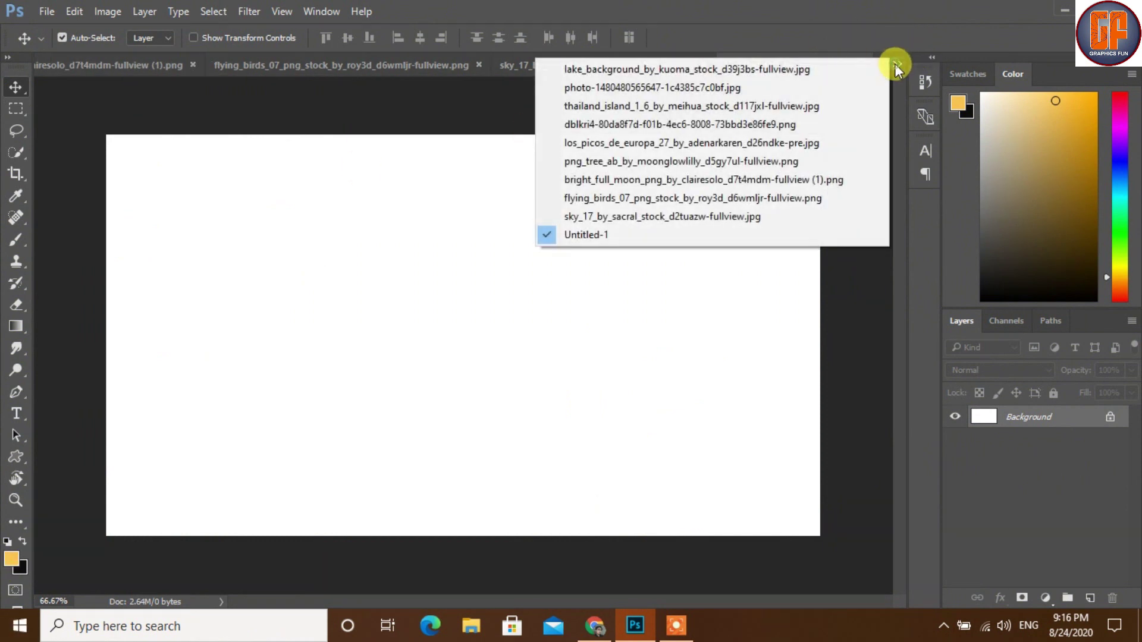
Step: Float the lake_background photo in its own window over the Untitled-1 document
{"action": "left_click", "coordinate": [711, 107]}
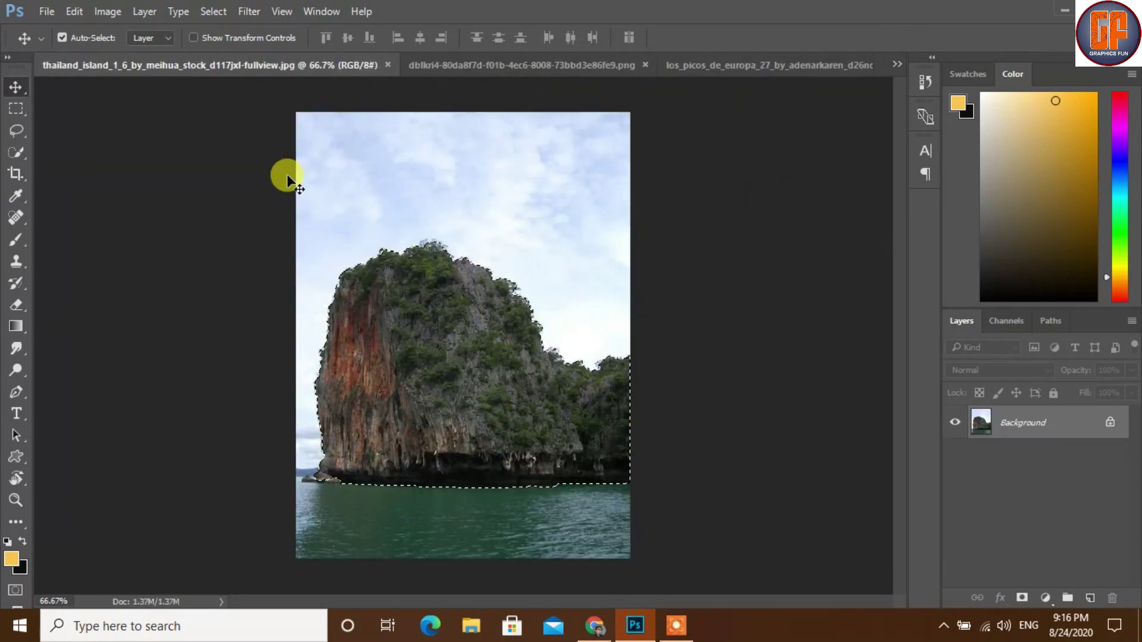
{"action": "left_click", "coordinate": [896, 63]}
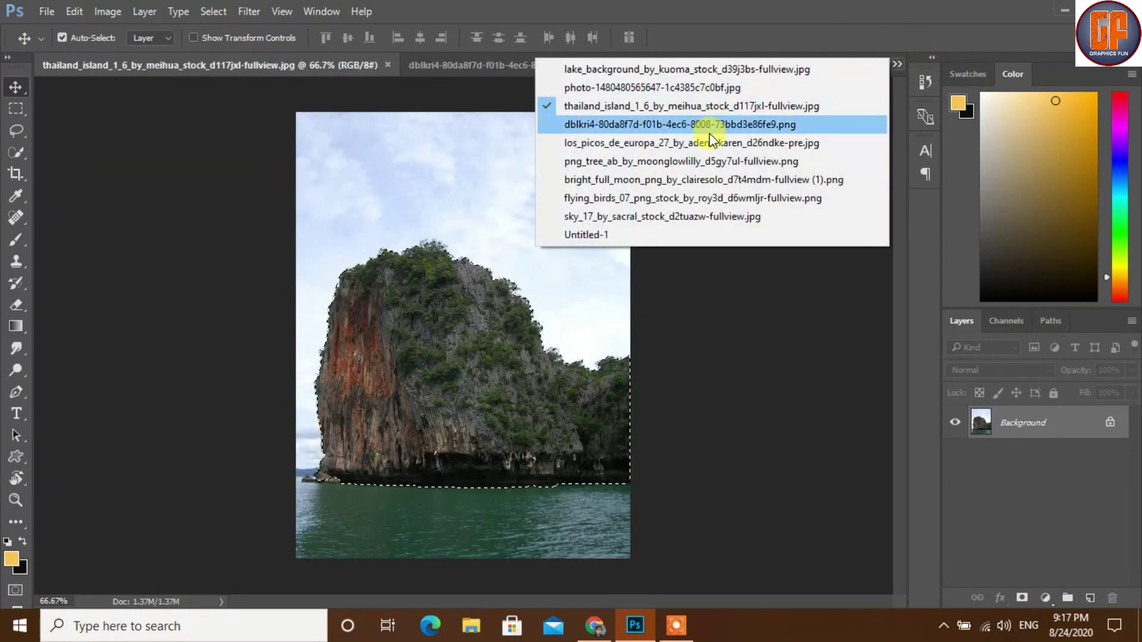
{"action": "left_click", "coordinate": [709, 71]}
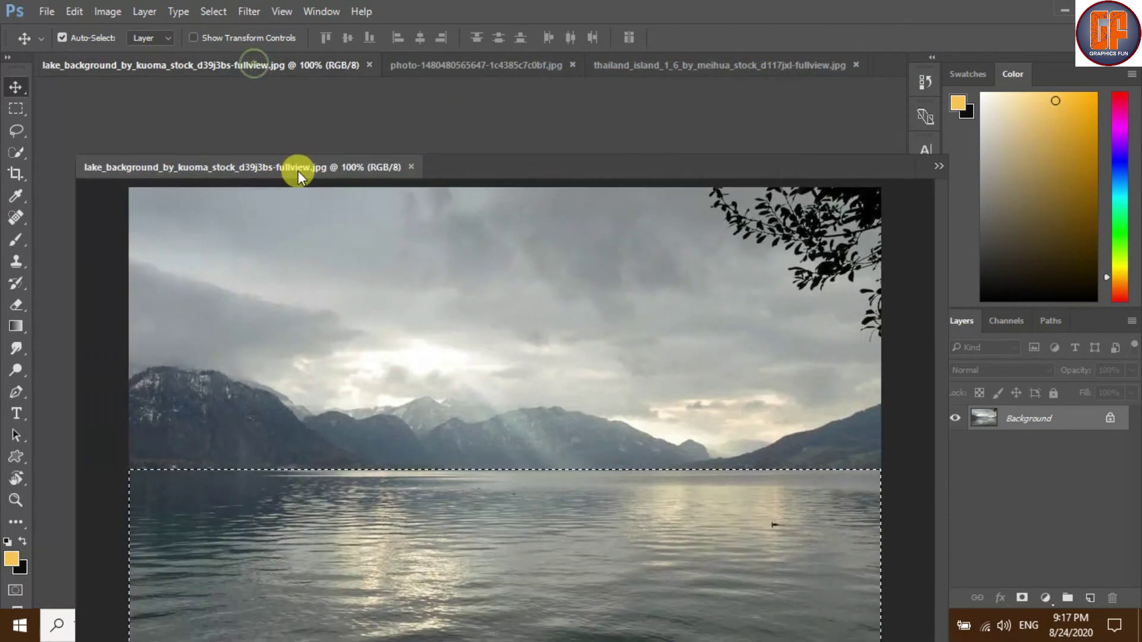
{"action": "left_click_drag", "start_coordinate": [256, 68], "coordinate": [311, 189]}
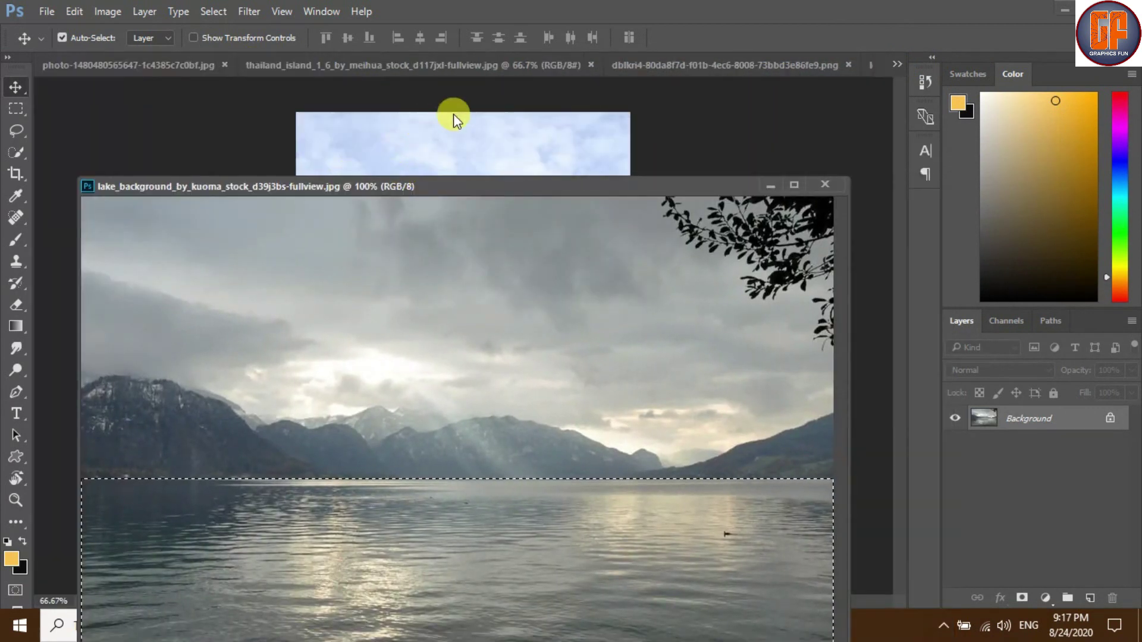
{"action": "left_click", "coordinate": [897, 64]}
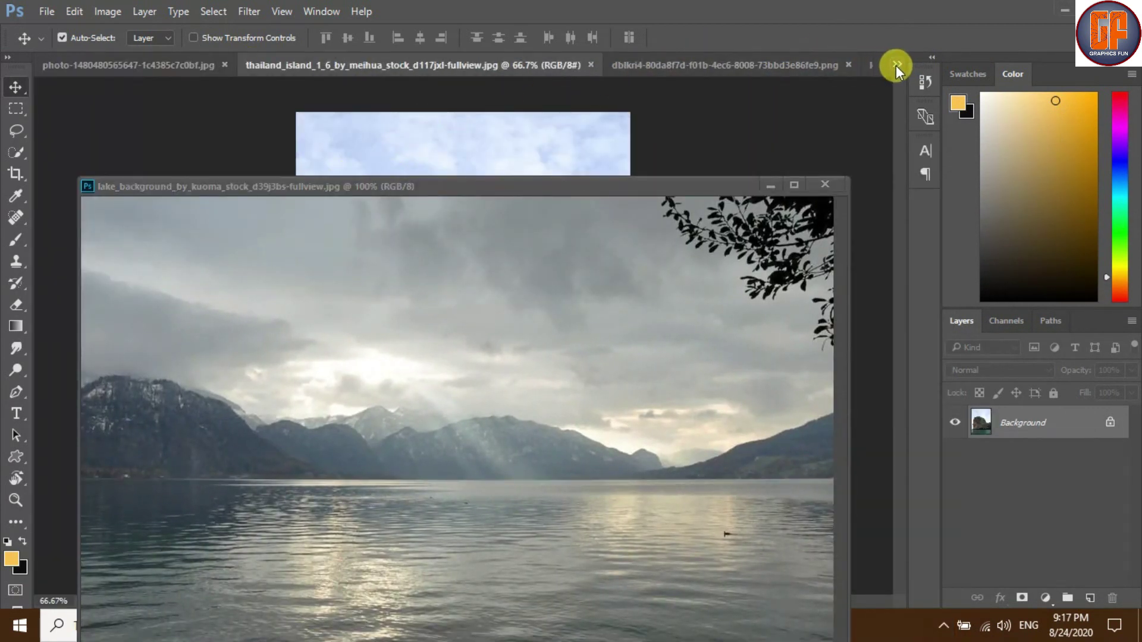
{"action": "left_click", "coordinate": [639, 214]}
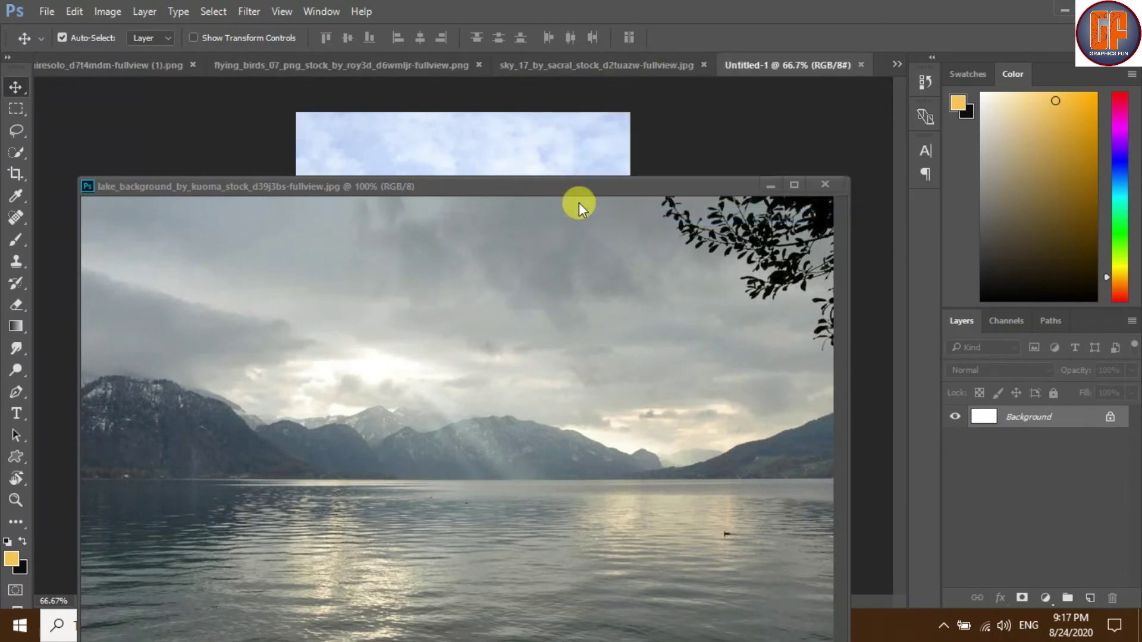
Step: Drag the selected lake water onto Untitled-1 as Layer 1 and shift it right
{"action": "left_click_drag", "start_coordinate": [573, 187], "coordinate": [886, 64]}
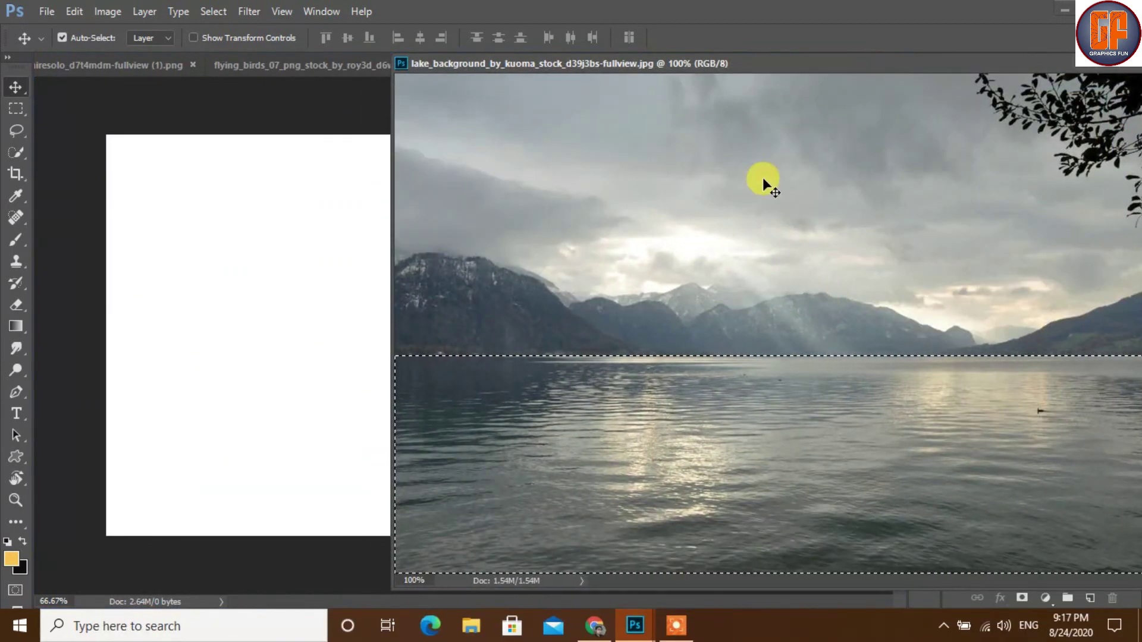
{"action": "mouse_move", "coordinate": [765, 473]}
{"action": "left_mouse_down"}
{"action": "mouse_move", "coordinate": [285, 397]}
{"action": "mouse_move", "coordinate": [313, 390]}
{"action": "left_mouse_up"}
{"action": "left_click_drag", "start_coordinate": [818, 62], "coordinate": [619, 173]}
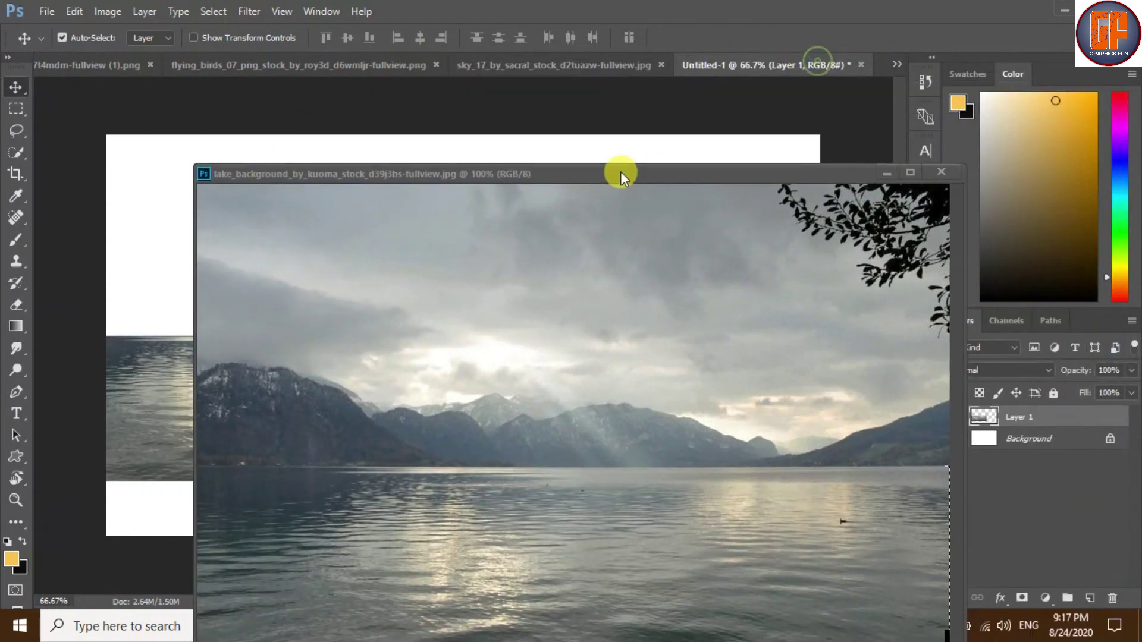
{"action": "left_click", "coordinate": [888, 173]}
{"action": "left_click_drag", "start_coordinate": [393, 423], "coordinate": [493, 422]}
{"action": "key", "text": "ctrl"}
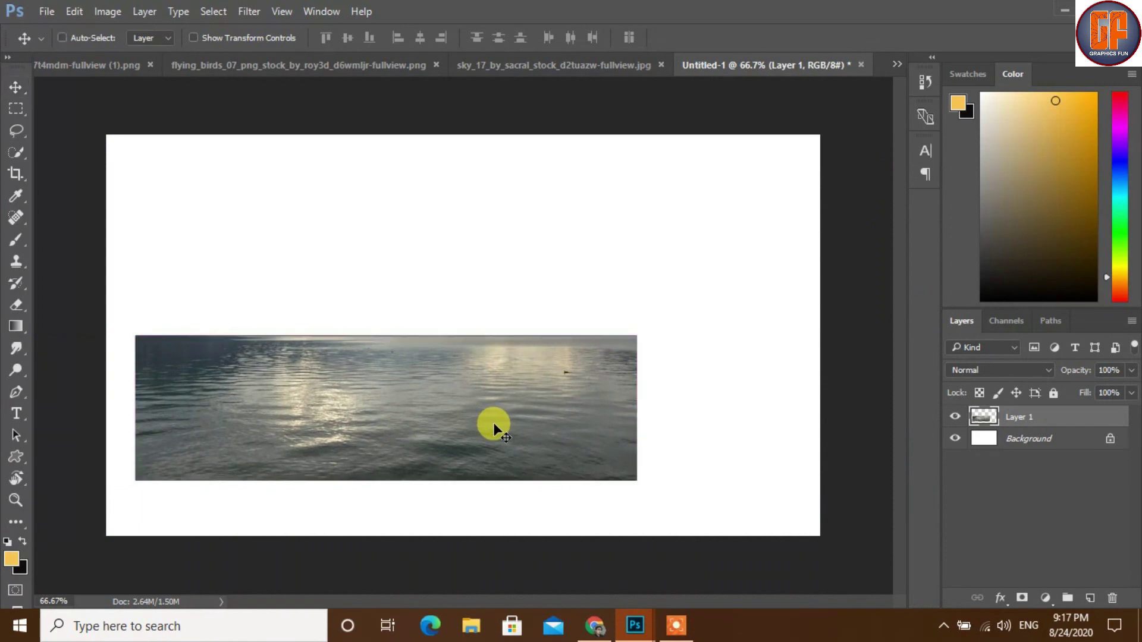
Step: Scale Layer 1's lake water to about 148% across the full canvas width and nudge it up
{"action": "key", "text": "ctrl+t"}
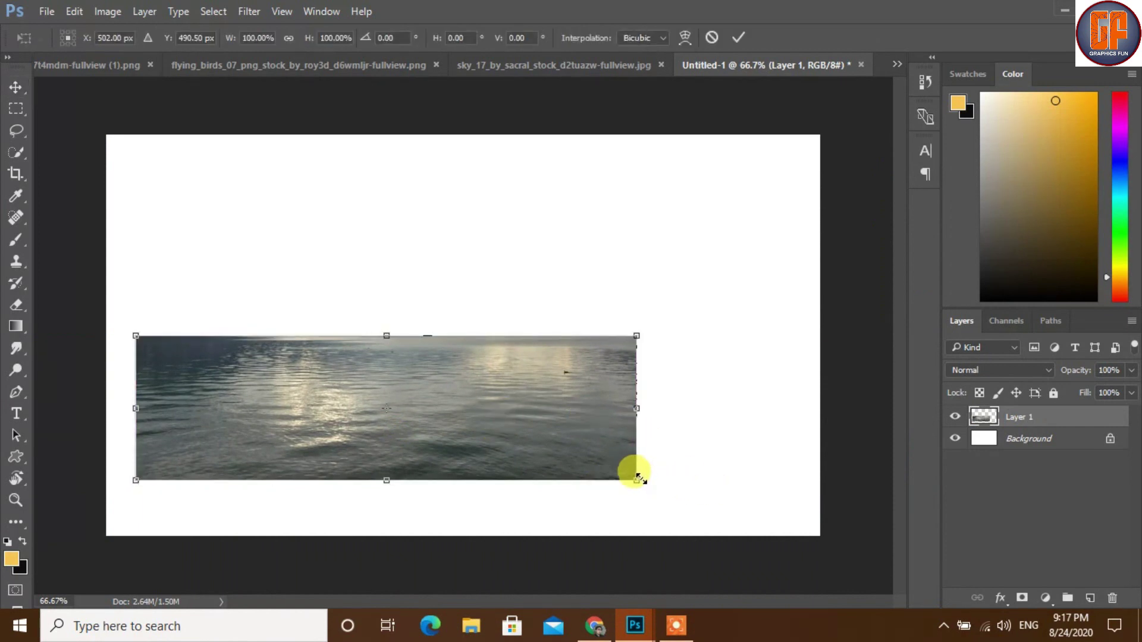
{"action": "left_click_drag", "start_coordinate": [637, 478], "coordinate": [707, 517]}
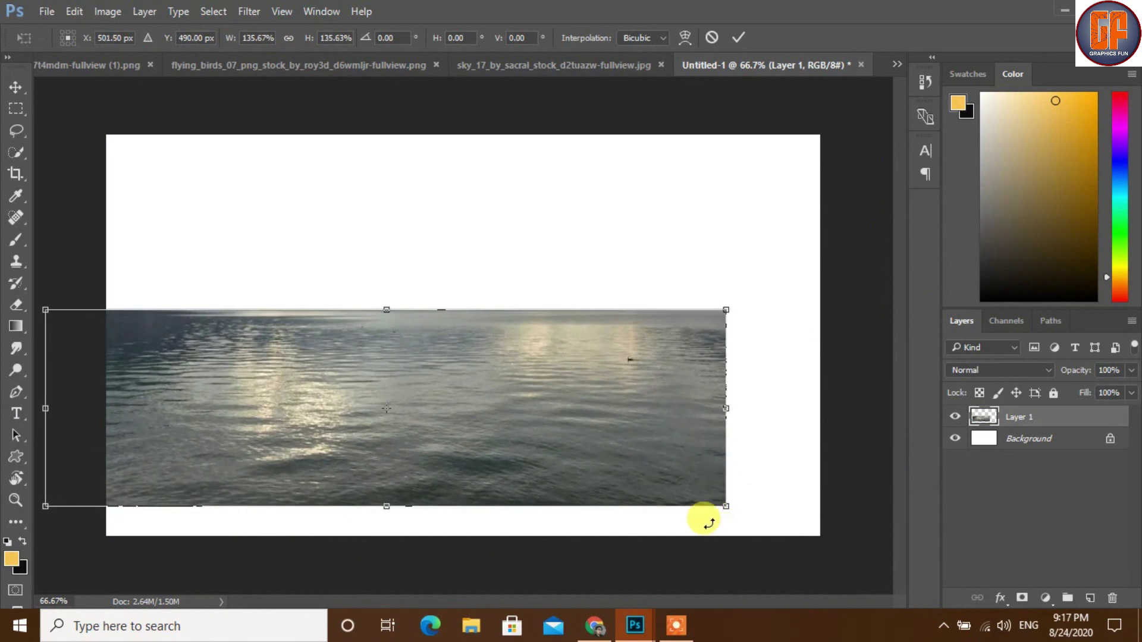
{"action": "mouse_move", "coordinate": [629, 453]}
{"action": "left_mouse_down"}
{"action": "mouse_move", "coordinate": [700, 482]}
{"action": "mouse_move", "coordinate": [696, 497]}
{"action": "left_mouse_up"}
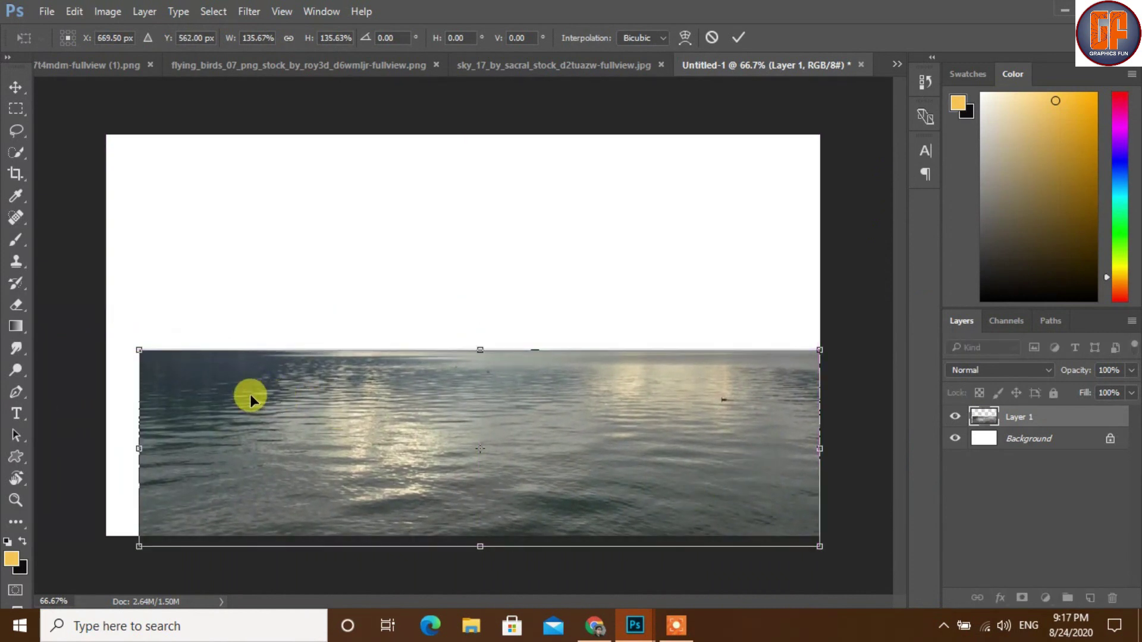
{"action": "left_click_drag", "start_coordinate": [136, 351], "coordinate": [107, 341]}
{"action": "mouse_move", "coordinate": [583, 460]}
{"action": "left_mouse_down"}
{"action": "mouse_move", "coordinate": [551, 473]}
{"action": "mouse_move", "coordinate": [566, 462]}
{"action": "left_mouse_up"}
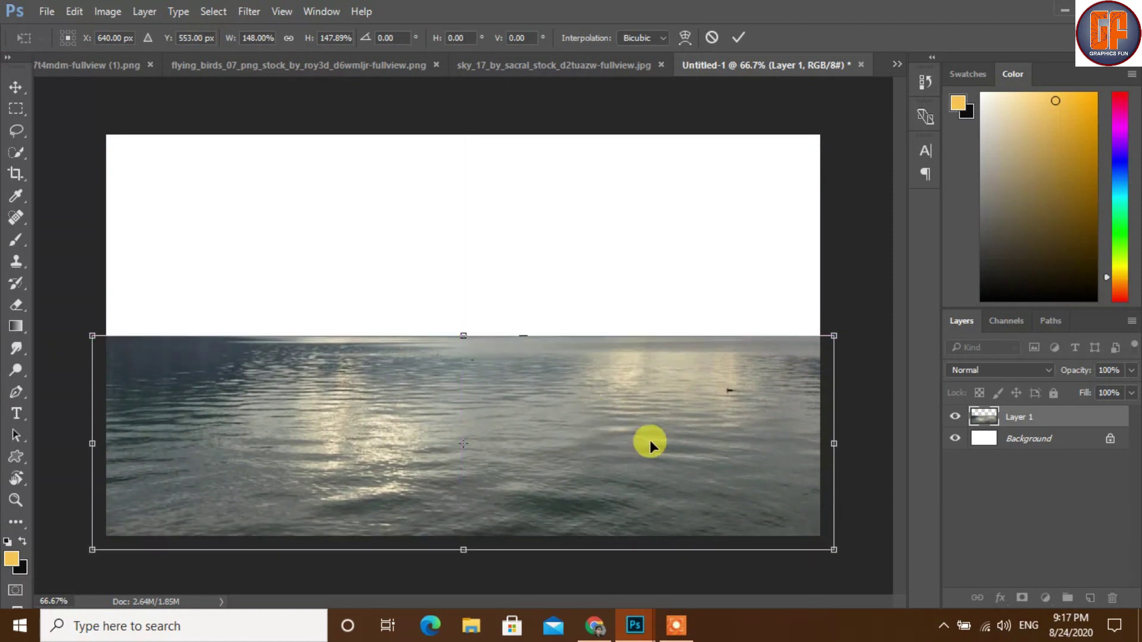
{"action": "left_click", "coordinate": [737, 38]}
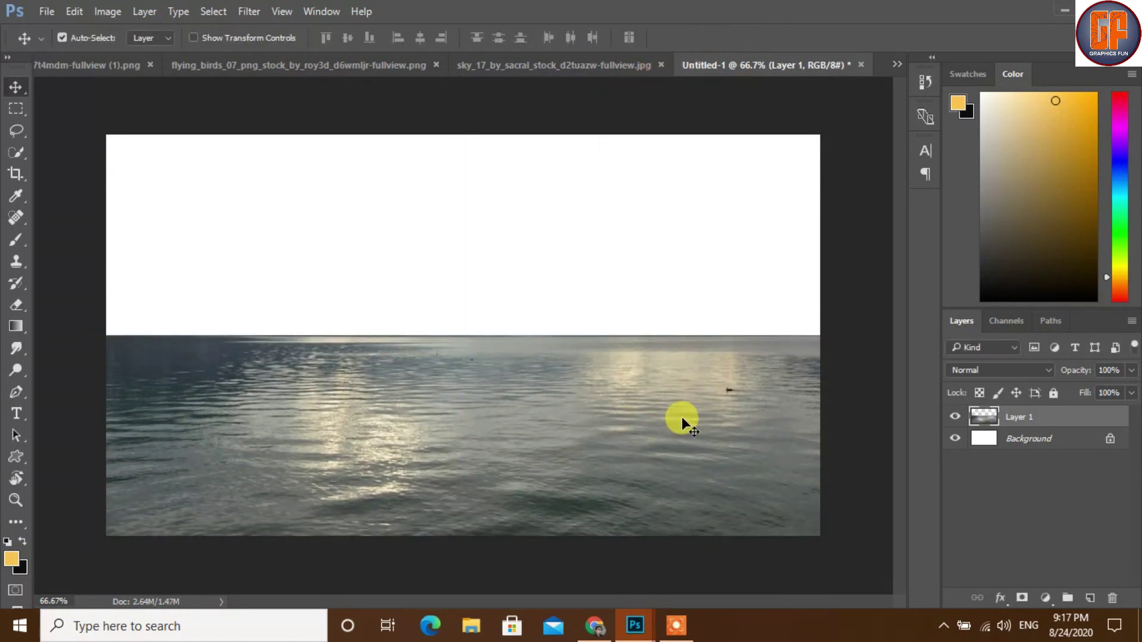
{"action": "key", "text": "shift+Up"}
{"action": "key", "text": "shift+Up"}
{"action": "key", "text": "Up"}
{"action": "key", "text": "Up"}
{"action": "key", "text": "Up"}
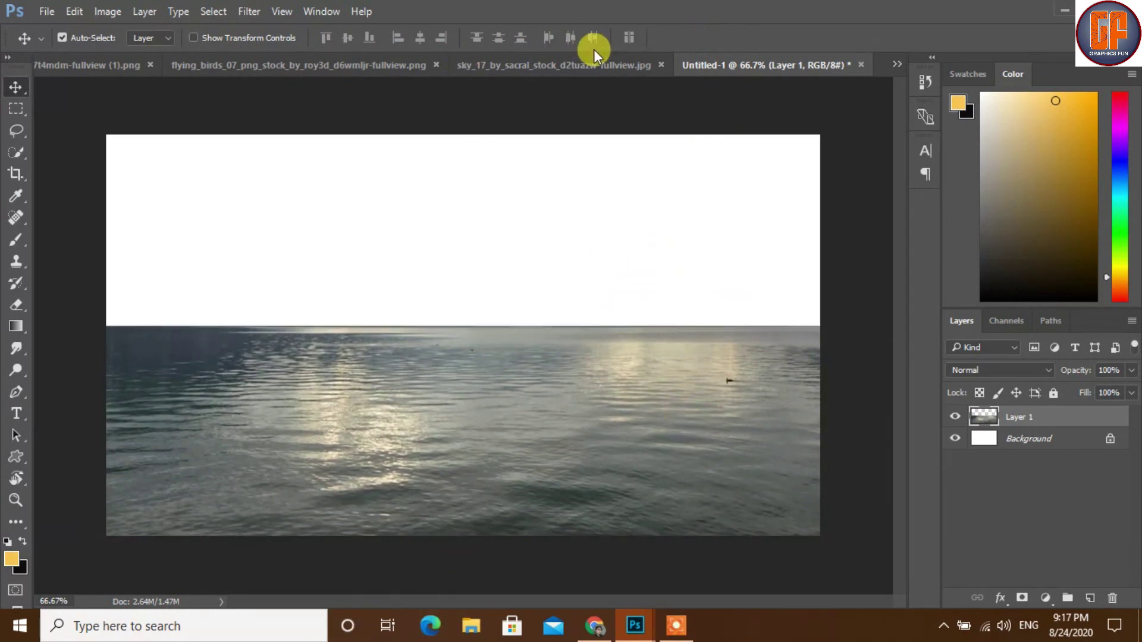
Step: Copy the los_picos mountain photo into Untitled-1 as Layer 2 and move it beneath Layer 1
{"action": "left_click", "coordinate": [897, 63]}
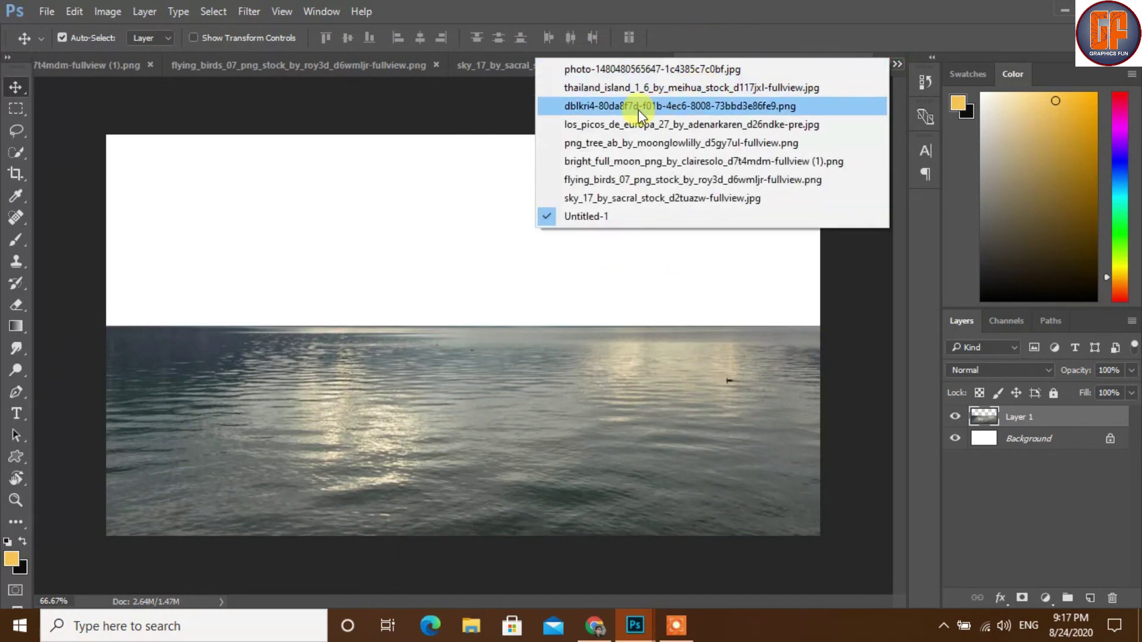
{"action": "left_click", "coordinate": [636, 126]}
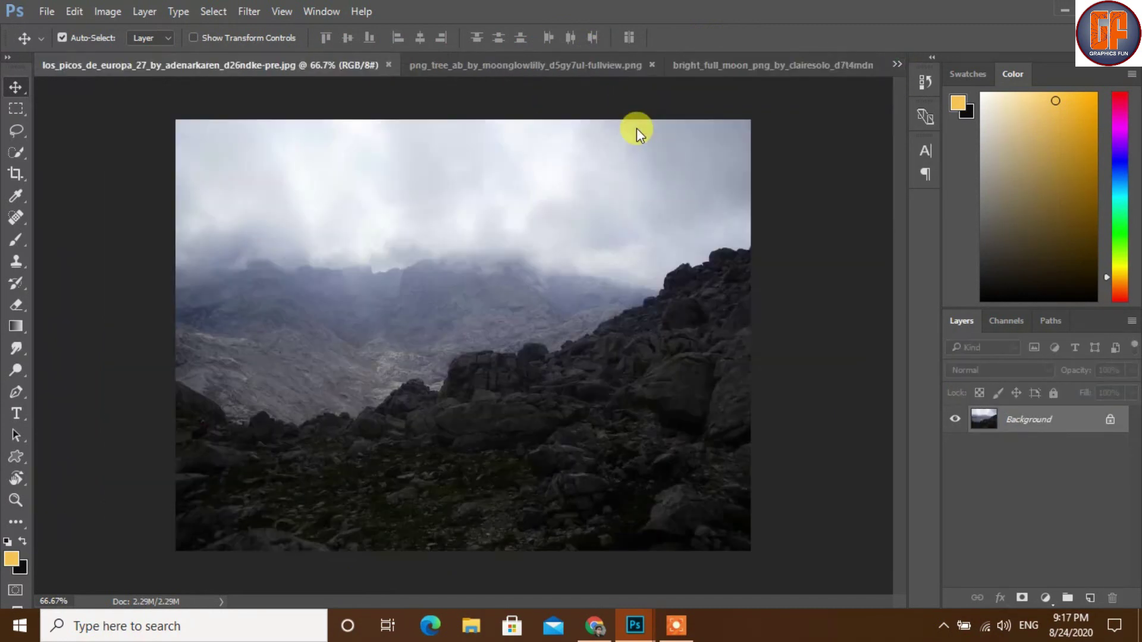
{"action": "left_click_drag", "start_coordinate": [335, 66], "coordinate": [676, 156]}
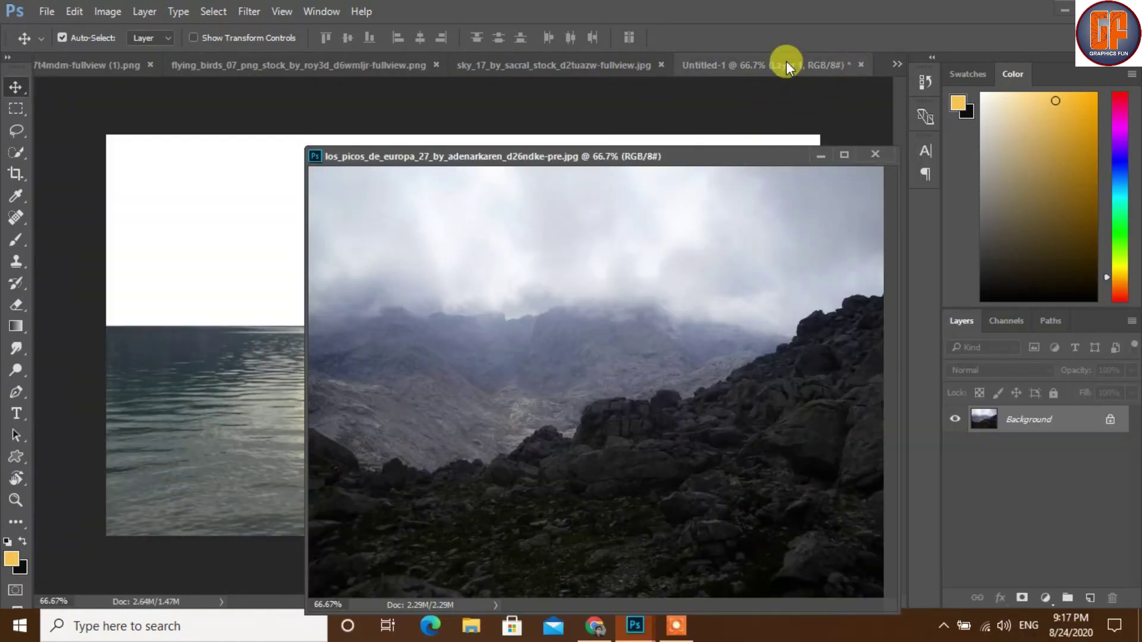
{"action": "left_click", "coordinate": [786, 62]}
{"action": "left_click_drag", "start_coordinate": [741, 164], "coordinate": [798, 155]}
{"action": "left_click_drag", "start_coordinate": [725, 294], "coordinate": [265, 280]}
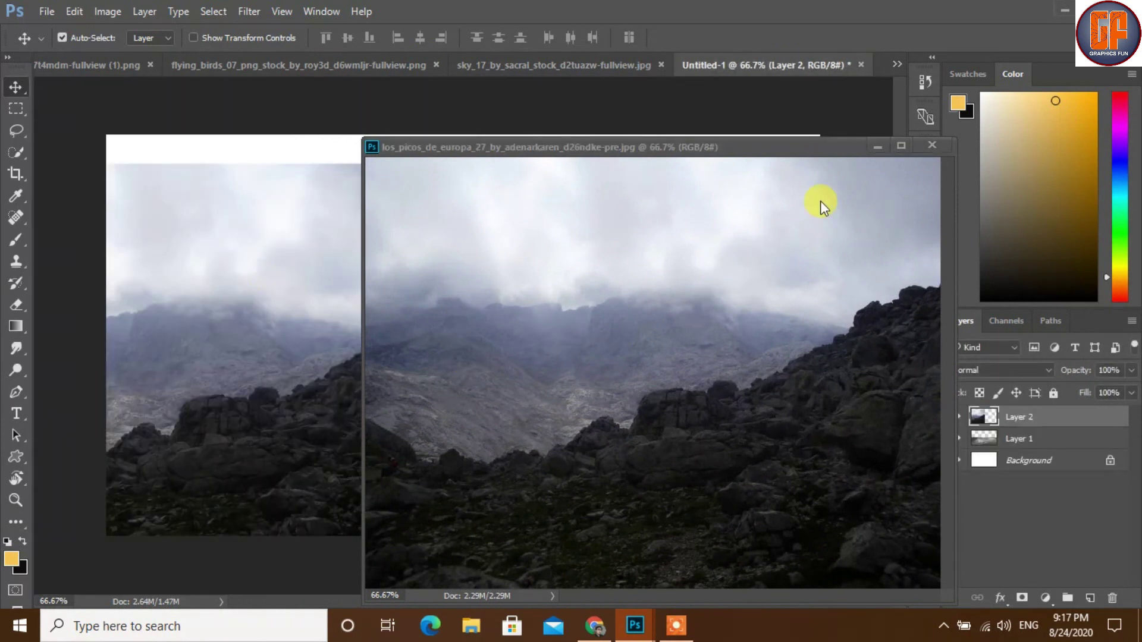
{"action": "left_click", "coordinate": [878, 145]}
{"action": "left_click_drag", "start_coordinate": [1052, 416], "coordinate": [1056, 447]}
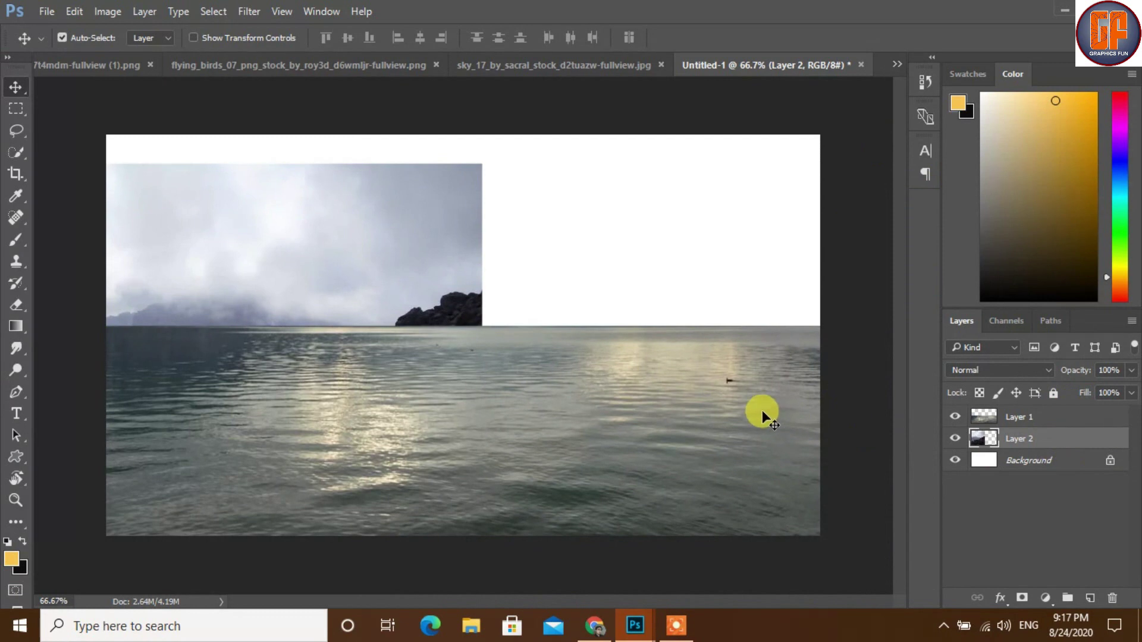
Step: Enlarge the mountain layer and move it up so the clouds cover the canvas top
{"action": "key", "text": "ctrl+t"}
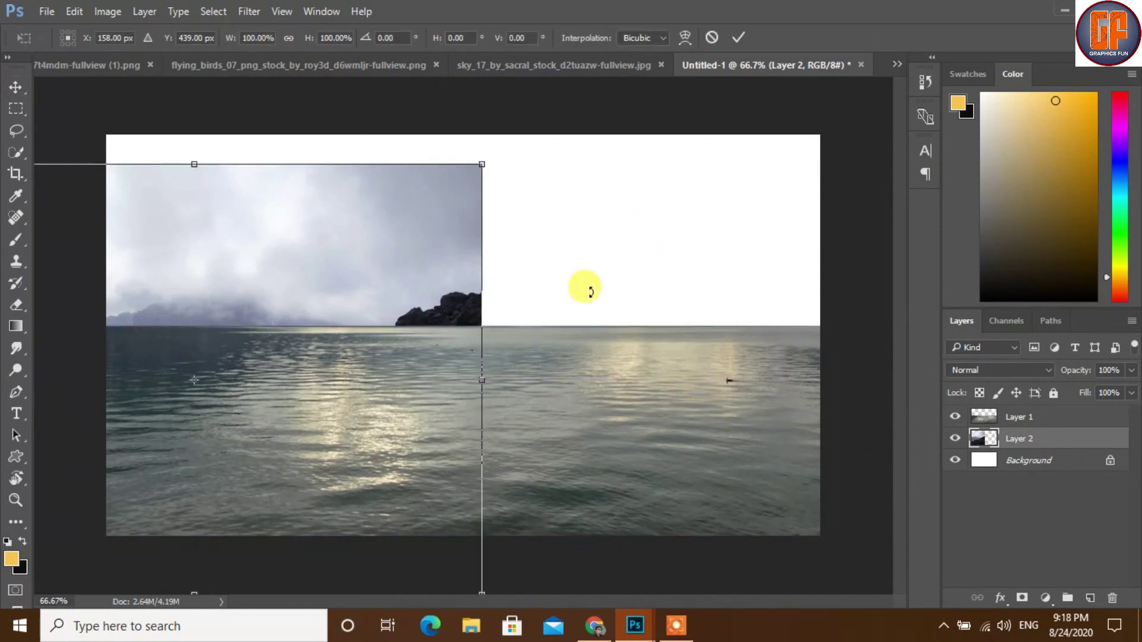
{"action": "mouse_move", "coordinate": [349, 258]}
{"action": "left_mouse_down"}
{"action": "mouse_move", "coordinate": [585, 192]}
{"action": "mouse_move", "coordinate": [568, 190]}
{"action": "left_mouse_up"}
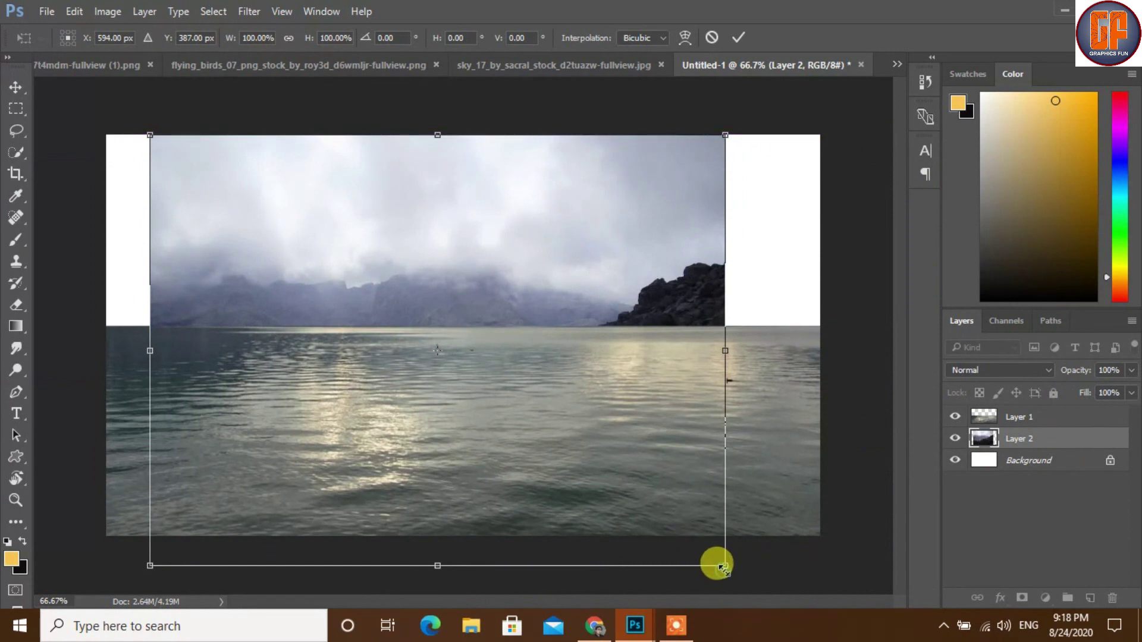
{"action": "left_click_drag", "start_coordinate": [724, 566], "coordinate": [789, 615]}
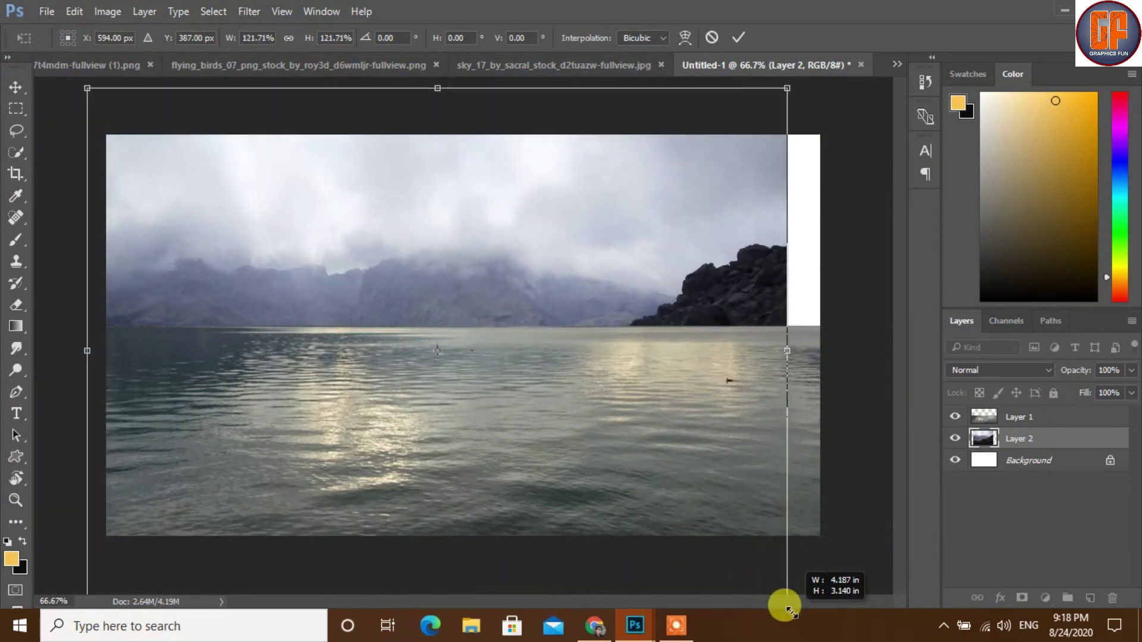
{"action": "mouse_move", "coordinate": [658, 270]}
{"action": "left_mouse_down"}
{"action": "mouse_move", "coordinate": [701, 226]}
{"action": "mouse_move", "coordinate": [697, 268]}
{"action": "left_mouse_up"}
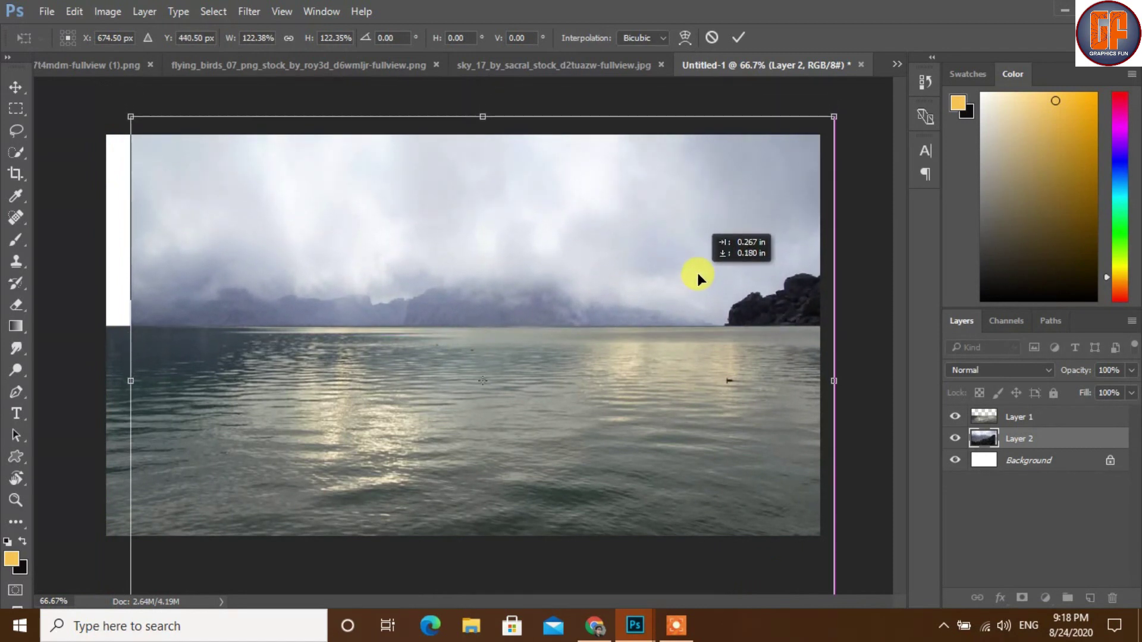
{"action": "left_click_drag", "start_coordinate": [697, 267], "coordinate": [693, 251]}
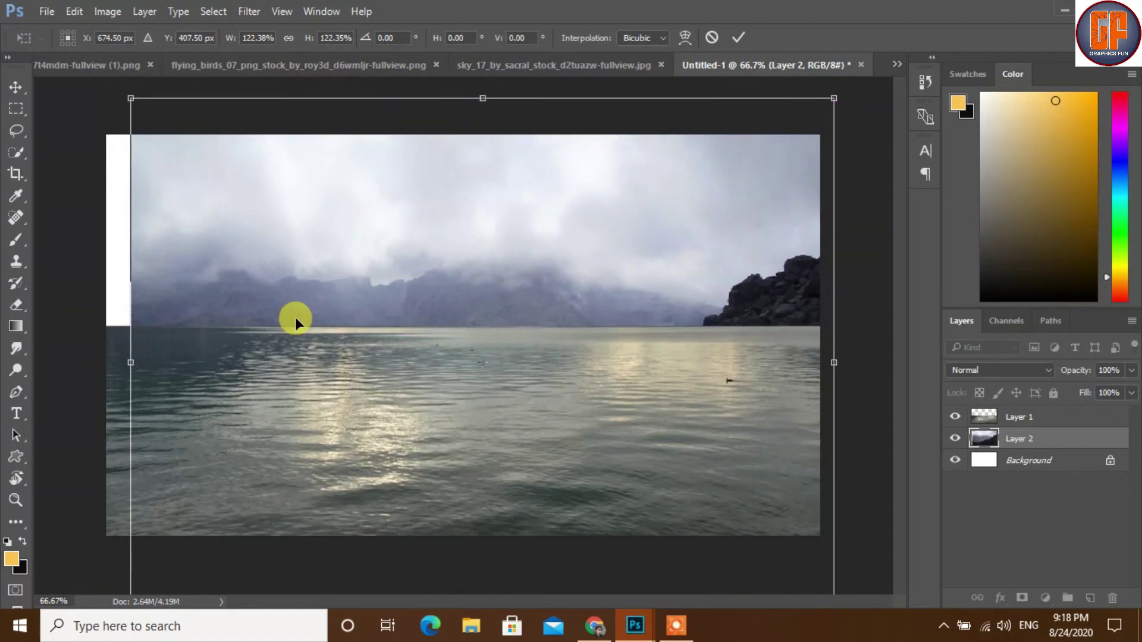
{"action": "left_click_drag", "start_coordinate": [129, 360], "coordinate": [89, 353]}
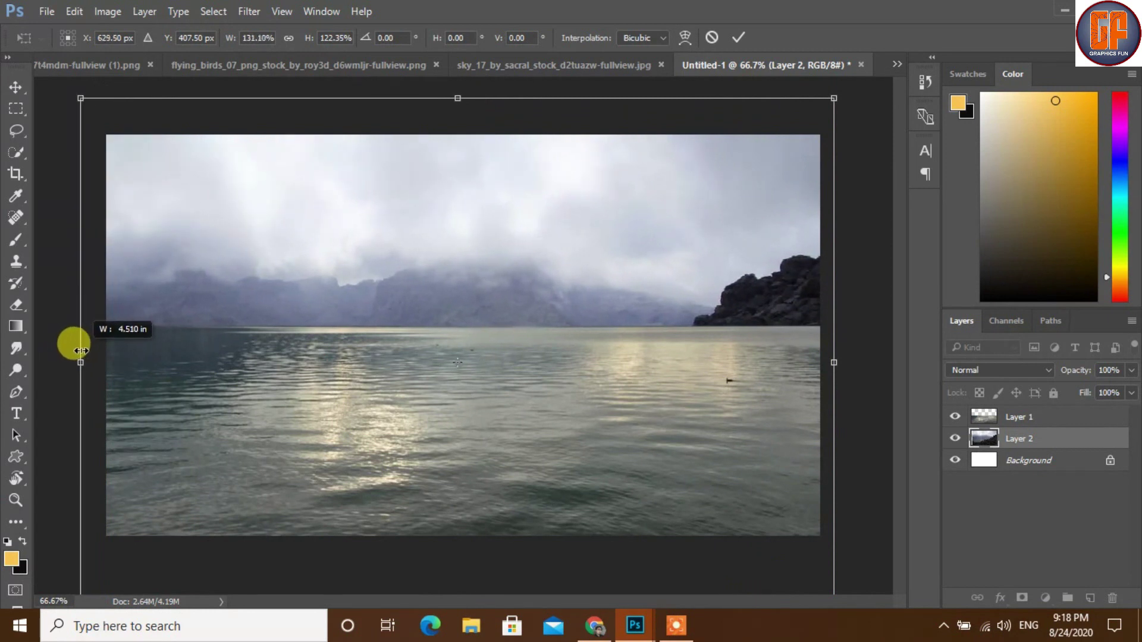
{"action": "left_click_drag", "start_coordinate": [89, 353], "coordinate": [101, 359]}
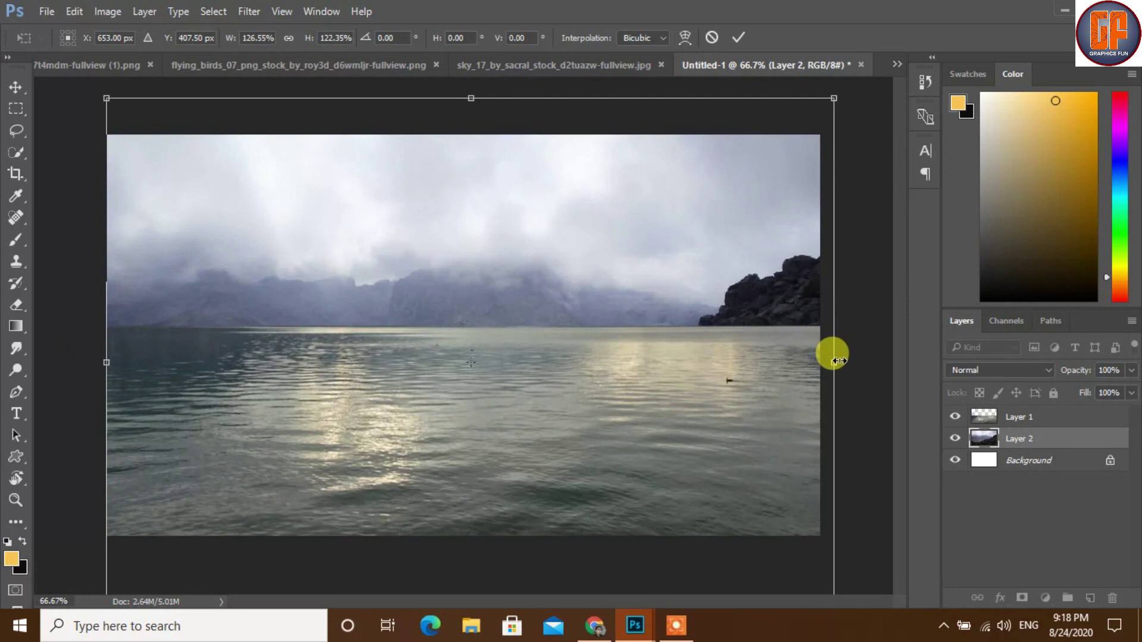
Step: Trim Layer 2 to about 124% × 122%, shift it down slightly, and apply the transform
{"action": "left_click_drag", "start_coordinate": [838, 361], "coordinate": [825, 363]}
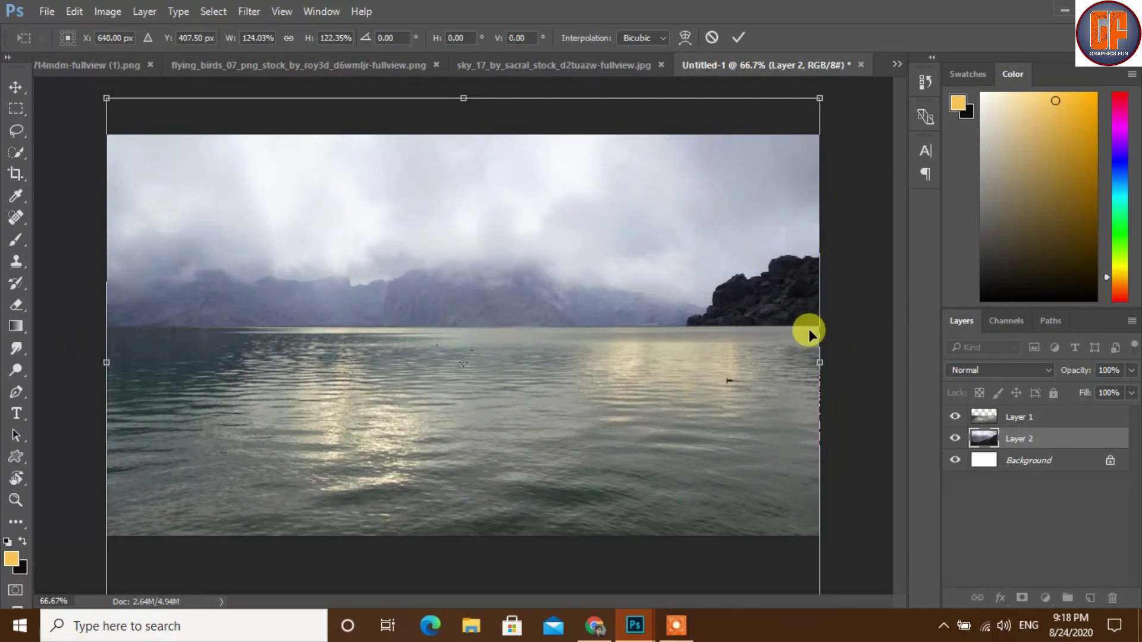
{"action": "key", "text": "ctrl+minus"}
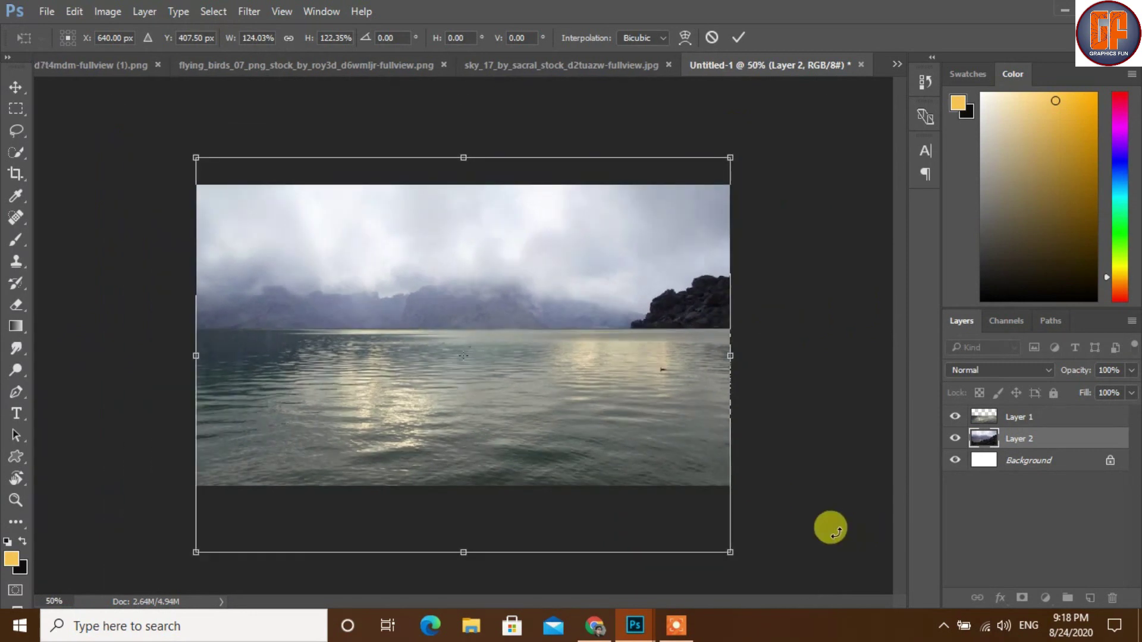
{"action": "mouse_move", "coordinate": [461, 552]}
{"action": "left_mouse_down"}
{"action": "mouse_move", "coordinate": [461, 538]}
{"action": "mouse_move", "coordinate": [461, 551]}
{"action": "left_mouse_up"}
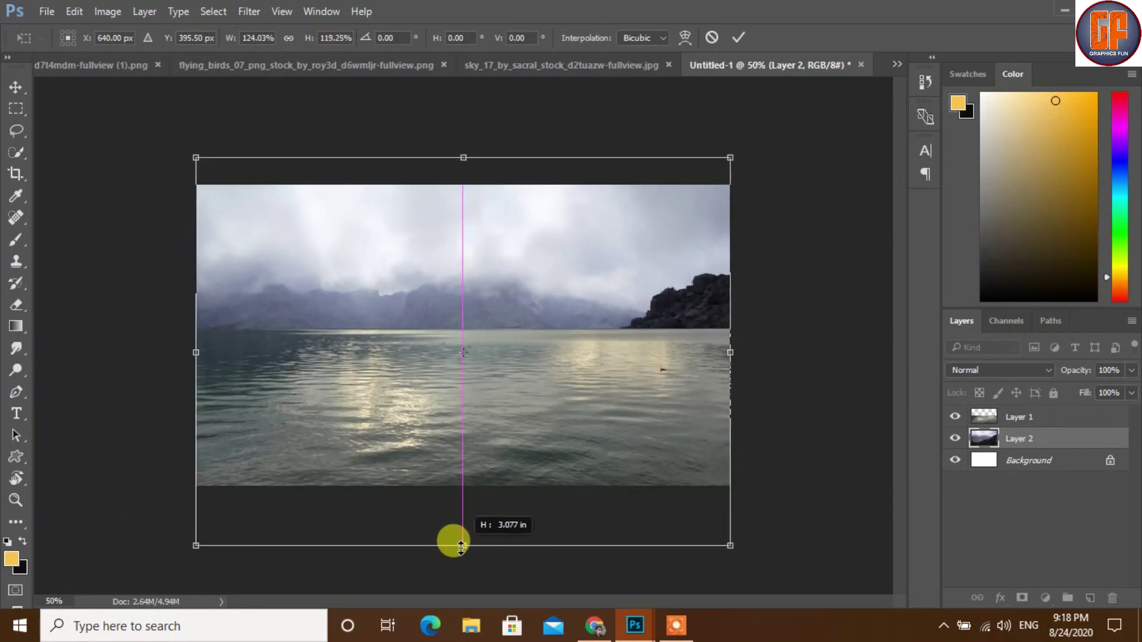
{"action": "left_click_drag", "start_coordinate": [487, 226], "coordinate": [487, 240]}
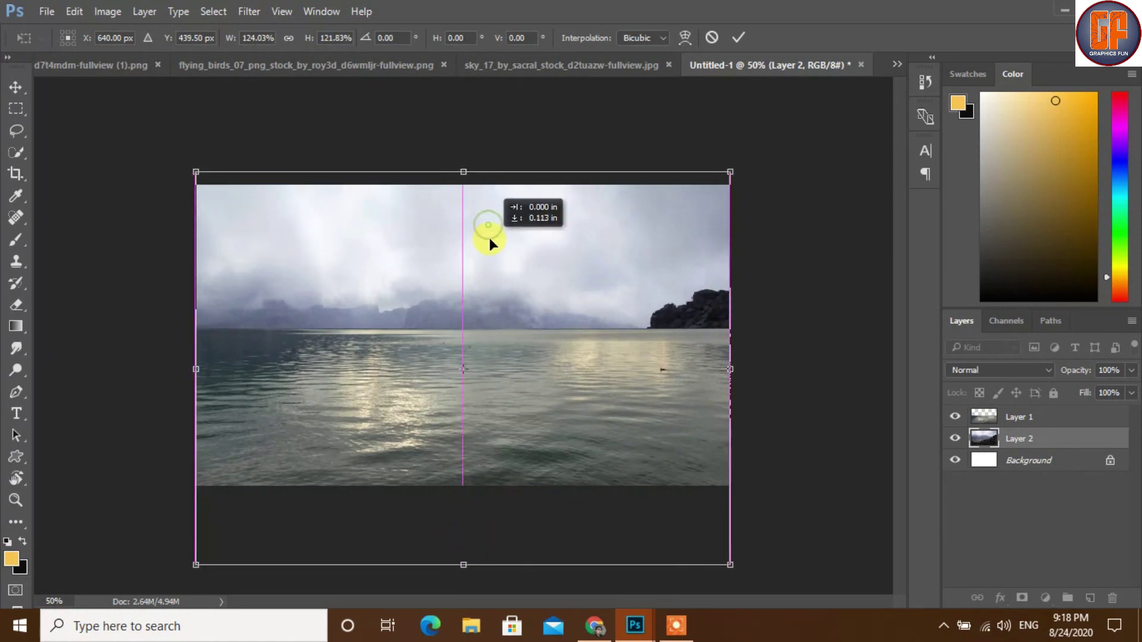
{"action": "left_click", "coordinate": [738, 38]}
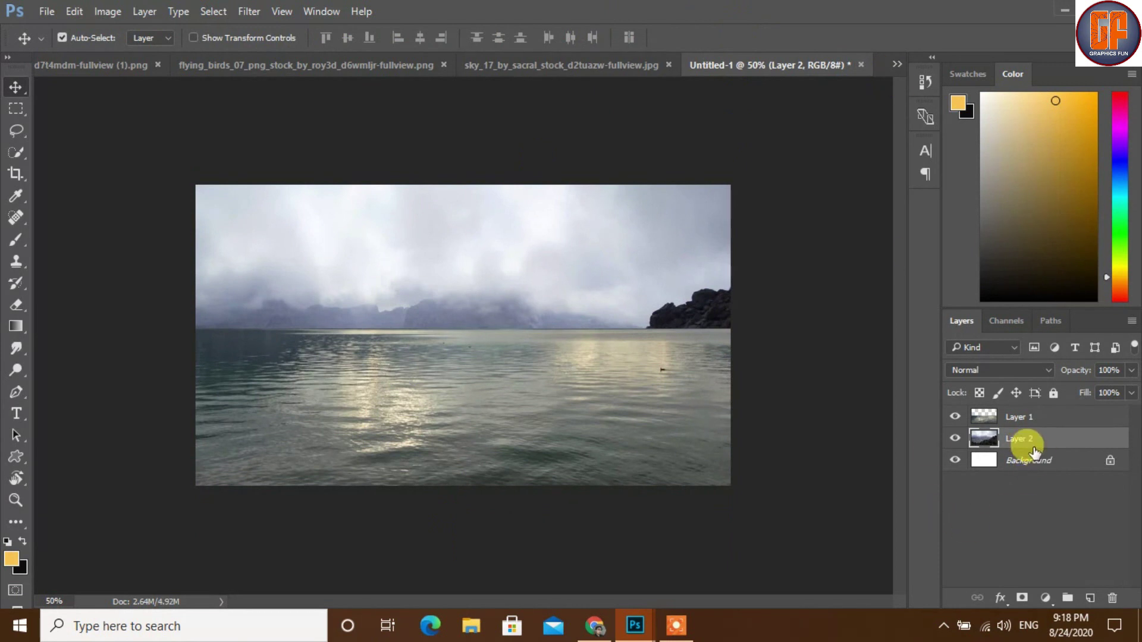
{"action": "left_click", "coordinate": [1019, 416]}
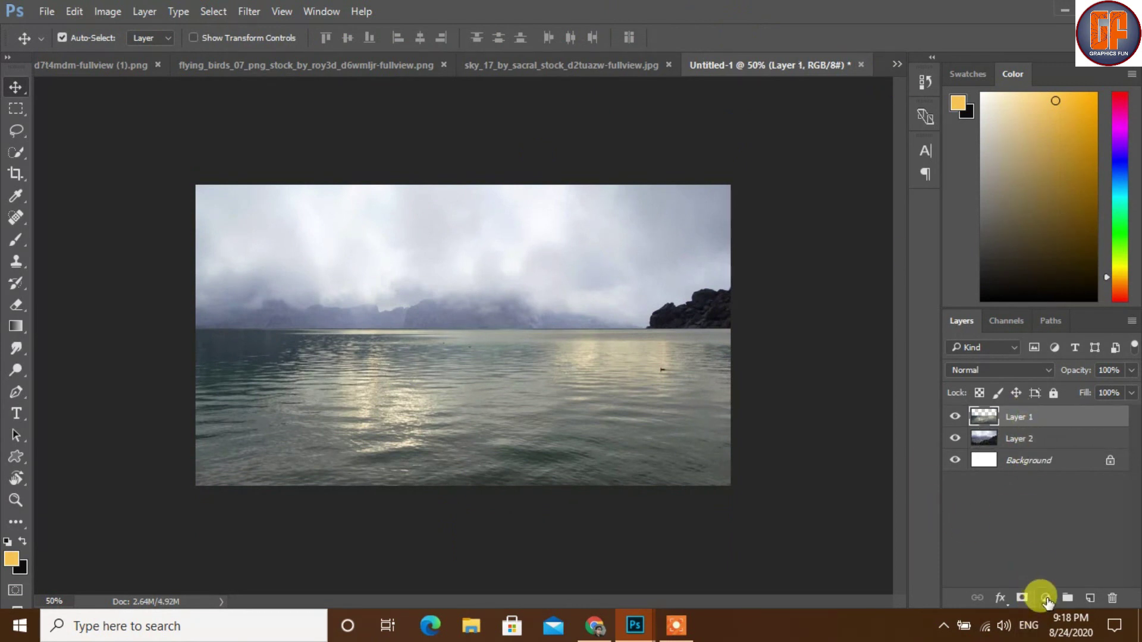
{"action": "left_click", "coordinate": [1047, 598]}
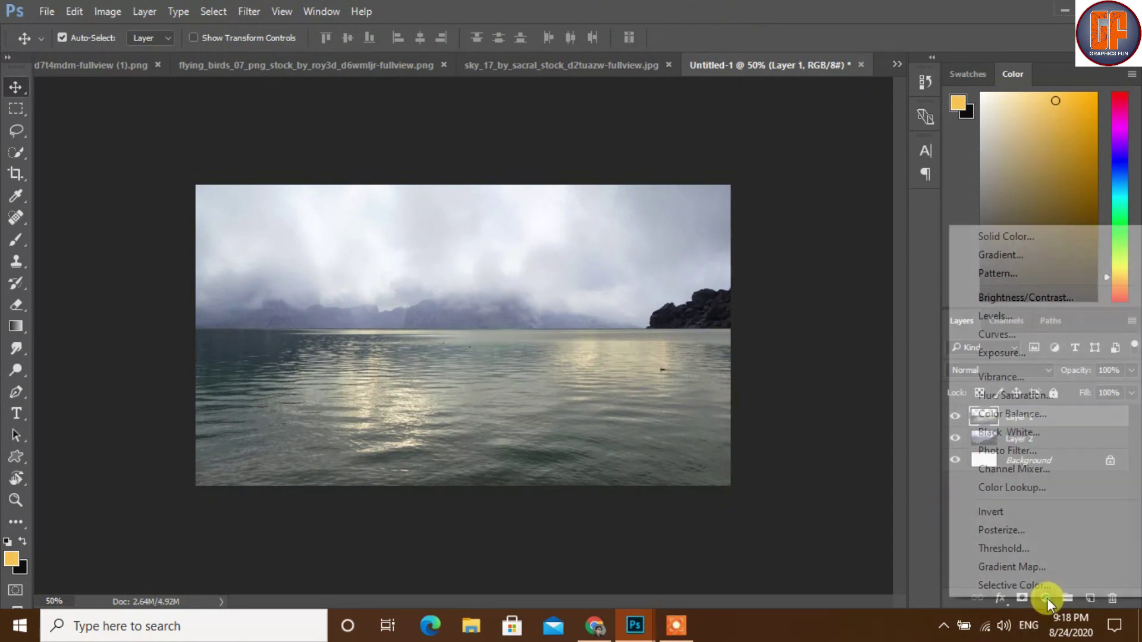
{"action": "left_click", "coordinate": [1018, 395]}
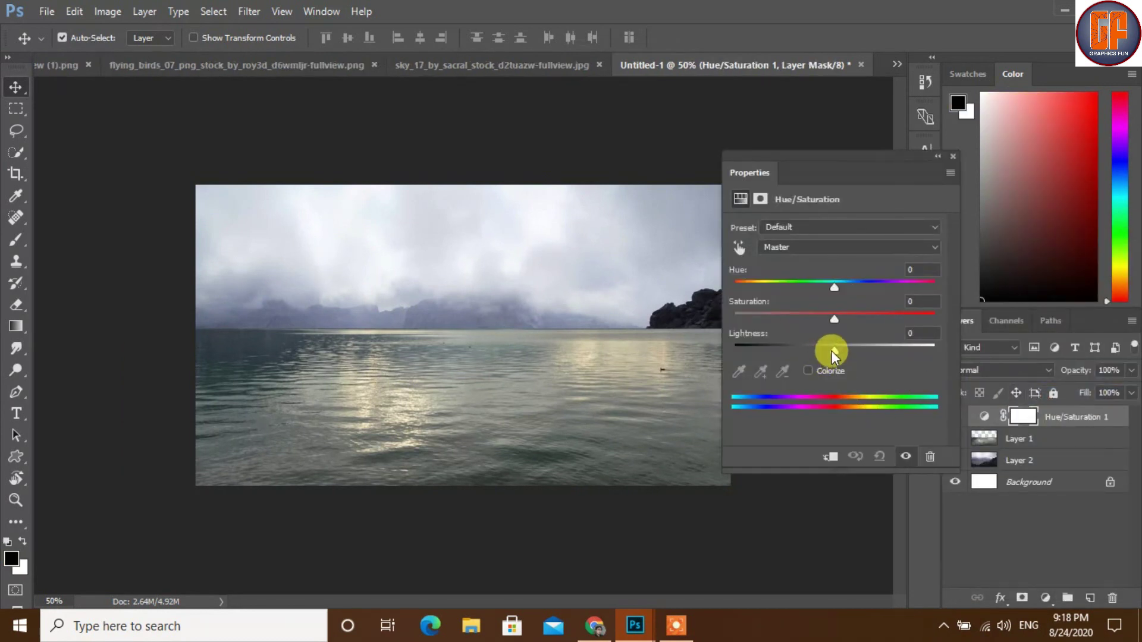
{"action": "left_click", "coordinate": [830, 457]}
{"action": "left_click_drag", "start_coordinate": [834, 352], "coordinate": [823, 353]}
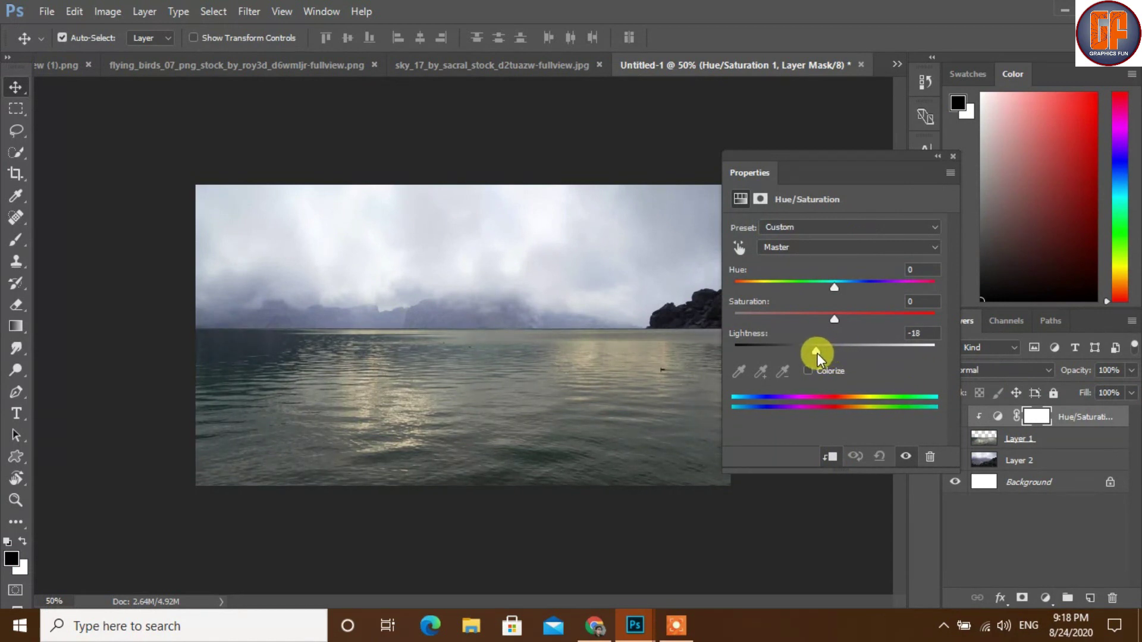
{"action": "left_click_drag", "start_coordinate": [817, 353], "coordinate": [821, 353]}
{"action": "left_click", "coordinate": [953, 155]}
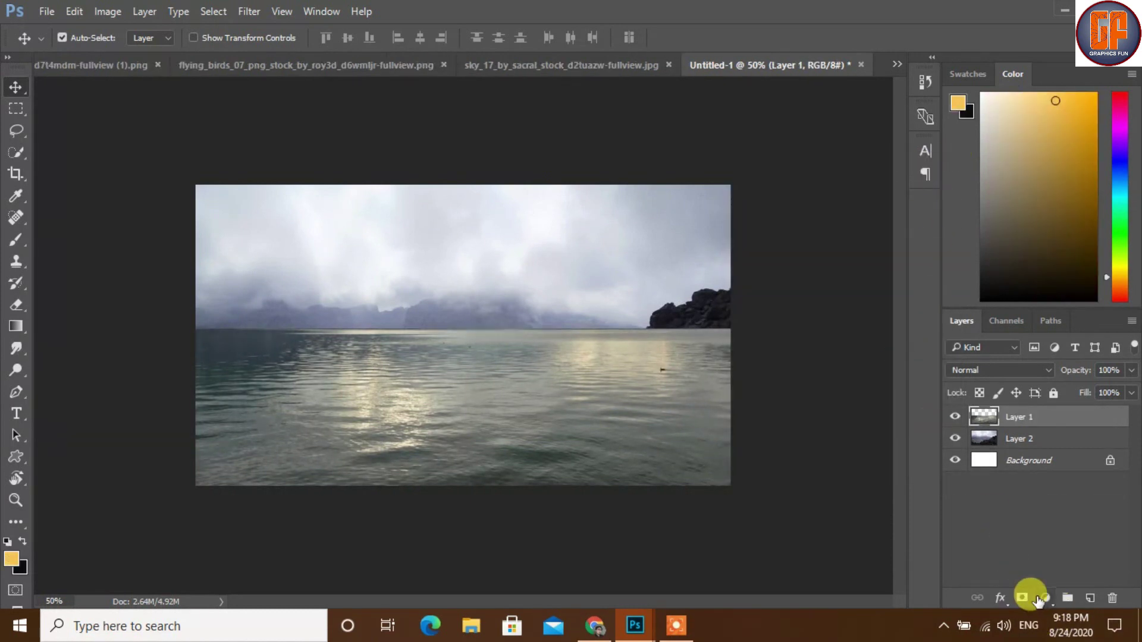
Step: Clip a Color Balance layer to Layer 1 with midtones -12, -12, +34 for bluer water
{"action": "left_click", "coordinate": [1044, 598]}
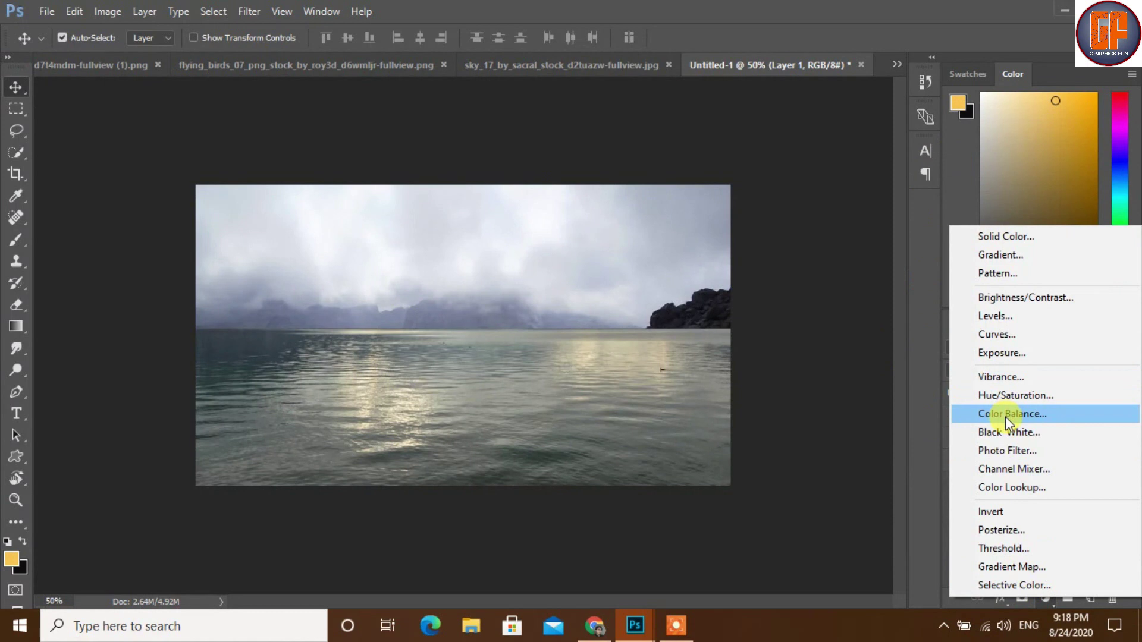
{"action": "left_click", "coordinate": [1005, 415]}
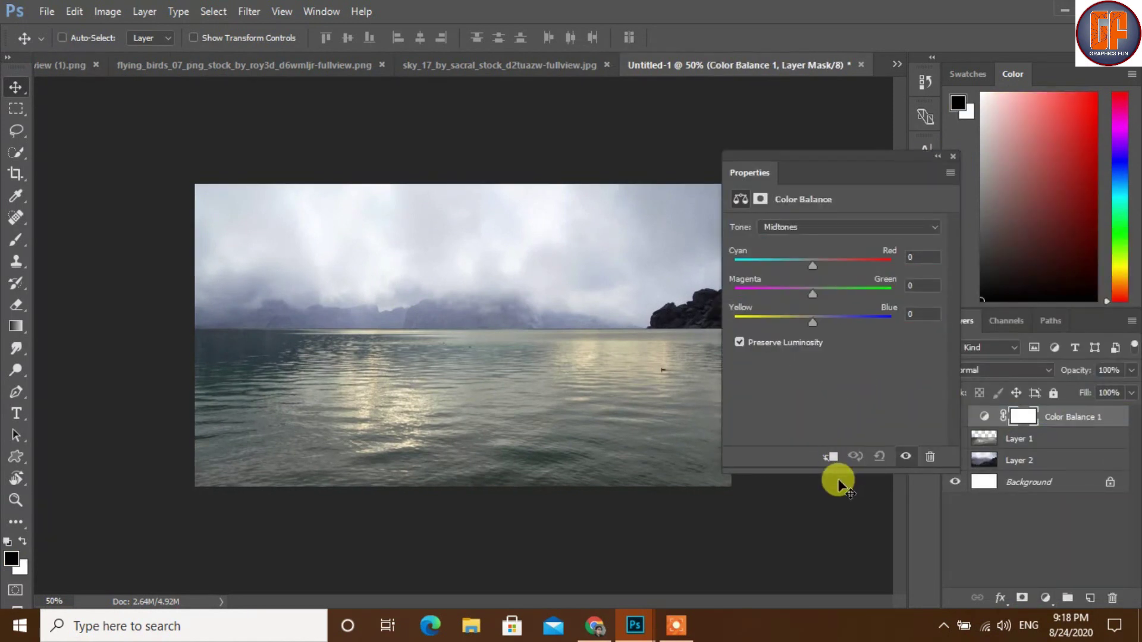
{"action": "key", "text": "ctrl+plus"}
{"action": "key", "text": "ctrl+plus"}
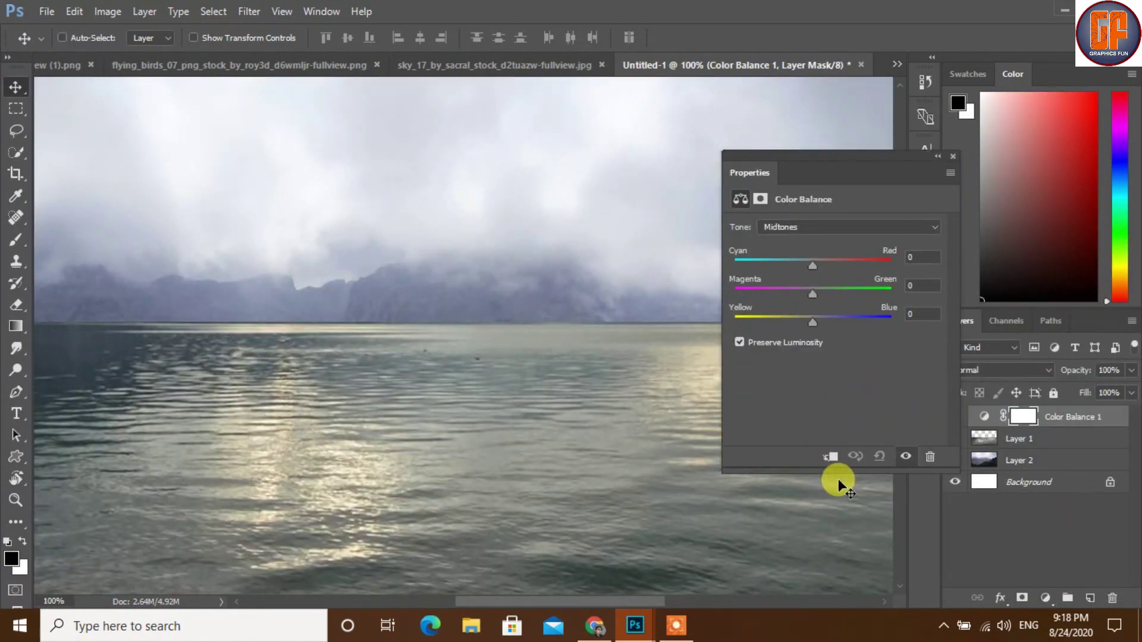
{"action": "key", "text": "ctrl+minus"}
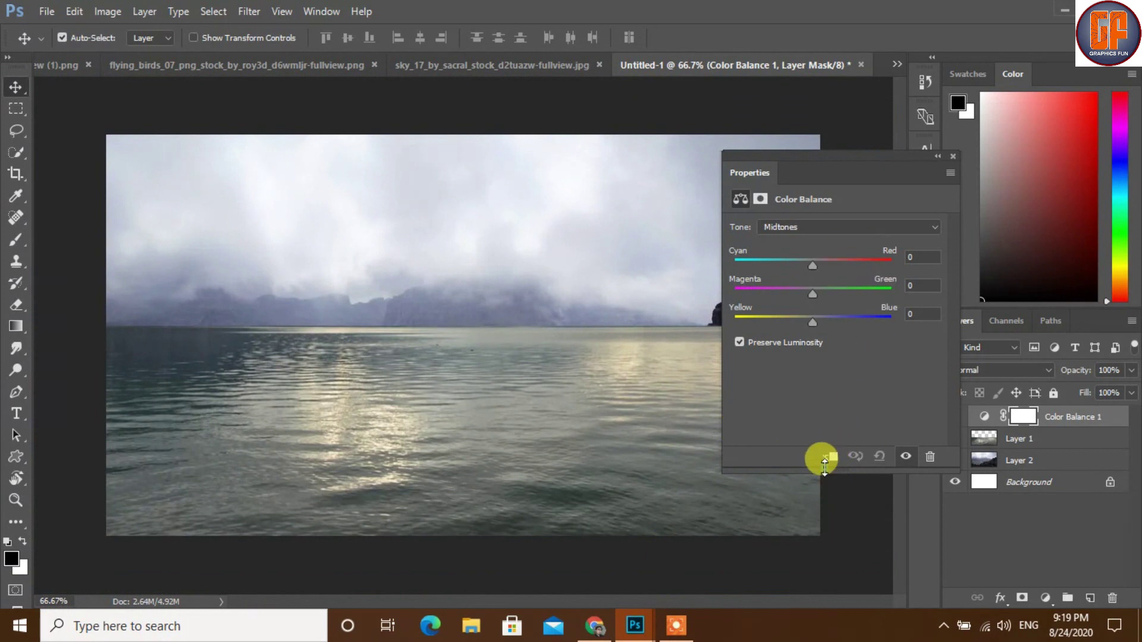
{"action": "left_click", "coordinate": [831, 458]}
{"action": "left_click_drag", "start_coordinate": [812, 323], "coordinate": [844, 326]}
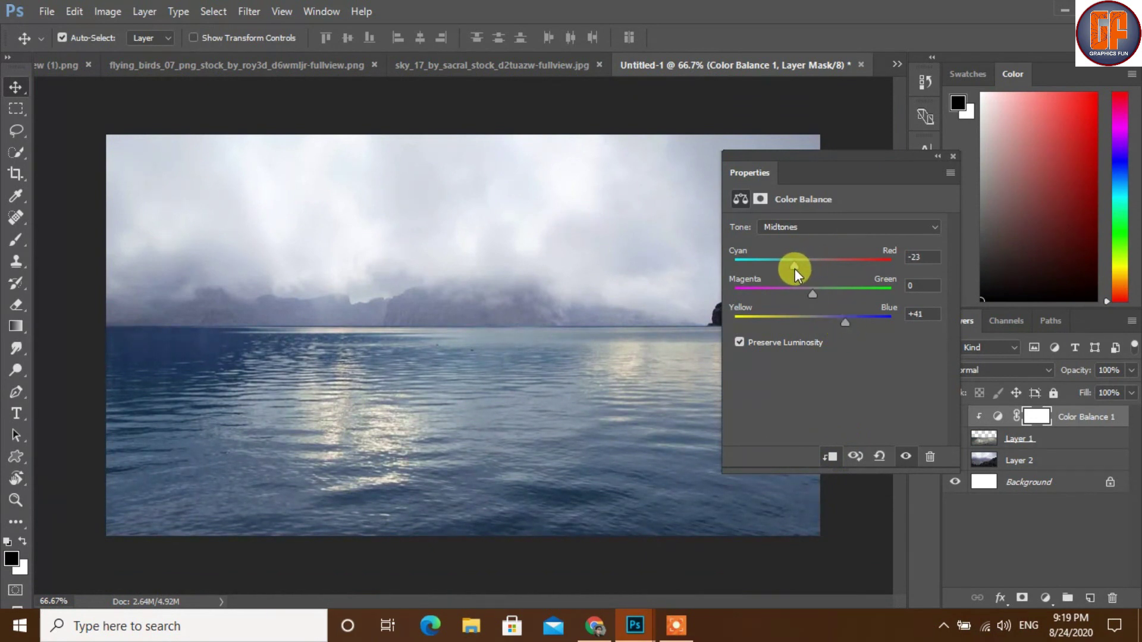
{"action": "left_click_drag", "start_coordinate": [795, 268], "coordinate": [800, 294]}
{"action": "left_click_drag", "start_coordinate": [844, 323], "coordinate": [840, 323]}
{"action": "left_click", "coordinate": [952, 156]}
{"action": "left_click", "coordinate": [1056, 448]}
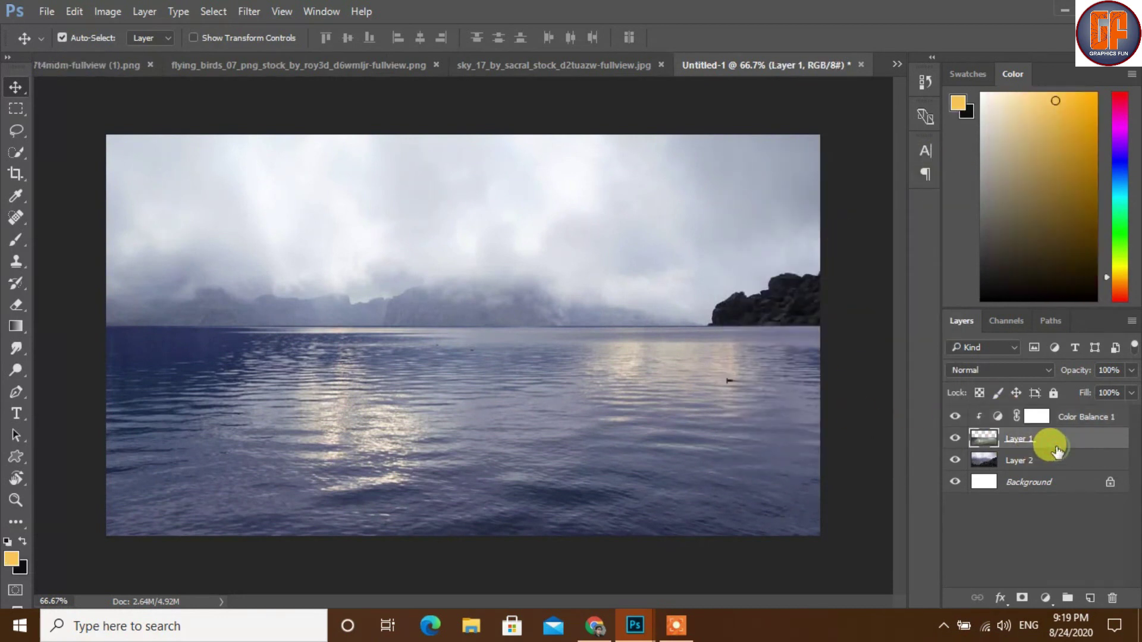
{"action": "left_click", "coordinate": [955, 440]}
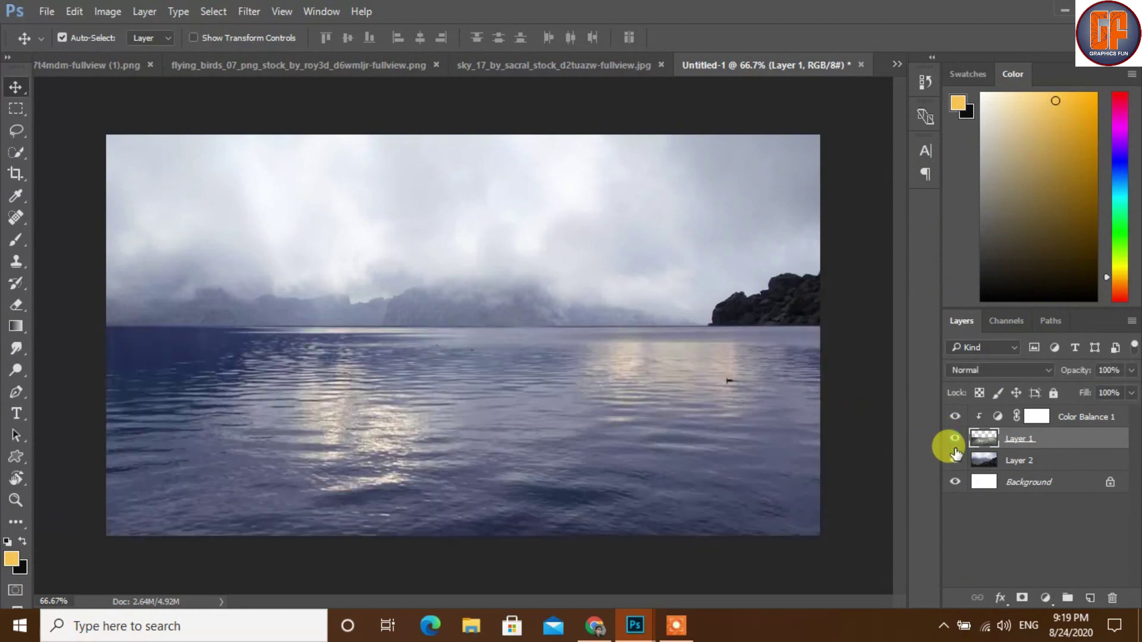
Step: Merge Layer 1 with Color Balance 1 and add a layer mask to the merged layer
{"action": "left_click", "coordinate": [1021, 597]}
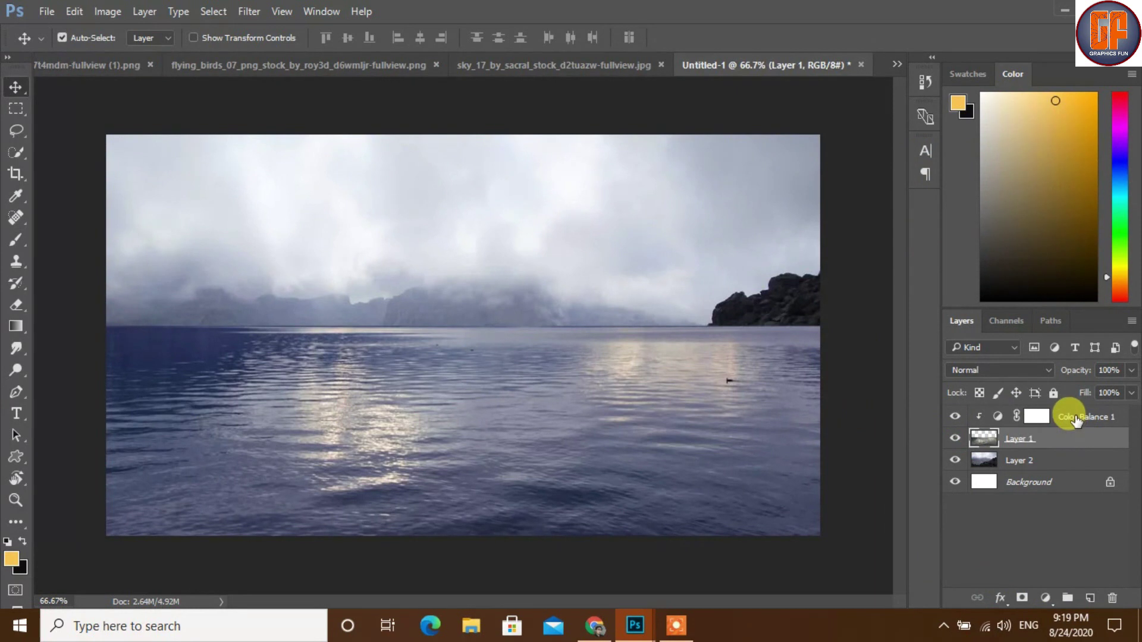
{"action": "left_click", "coordinate": [1076, 418], "text": "shift"}
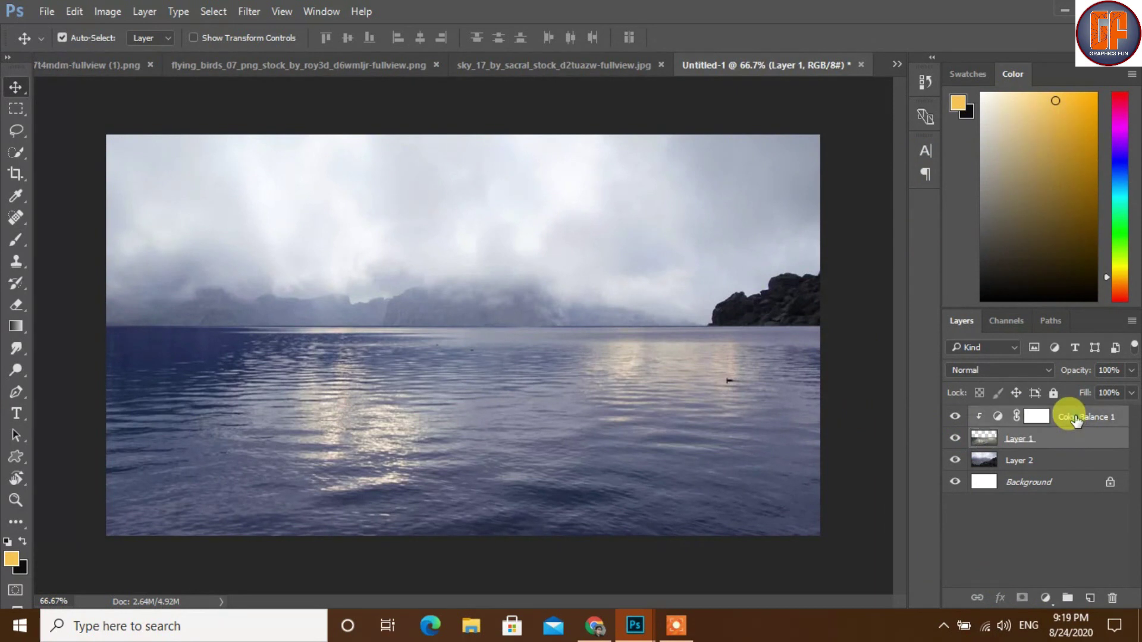
{"action": "right_click", "coordinate": [1075, 416]}
{"action": "left_click", "coordinate": [945, 568]}
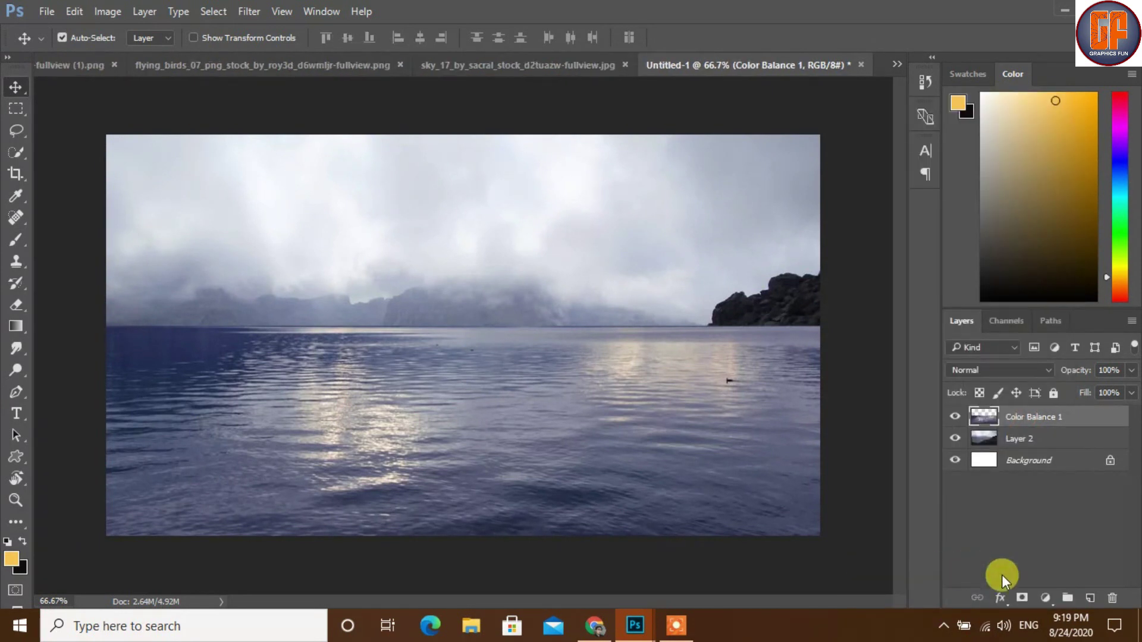
{"action": "left_click", "coordinate": [1021, 598]}
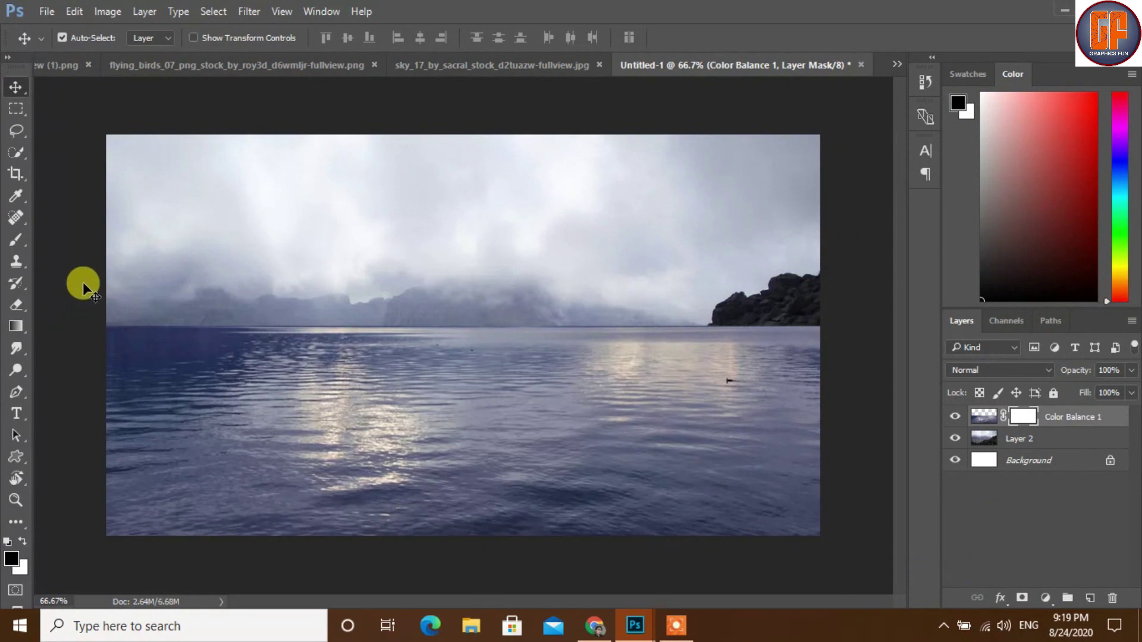
Step: Paint black on the mask with a shrinking brush along the horizon near the rocks
{"action": "left_click", "coordinate": [16, 239]}
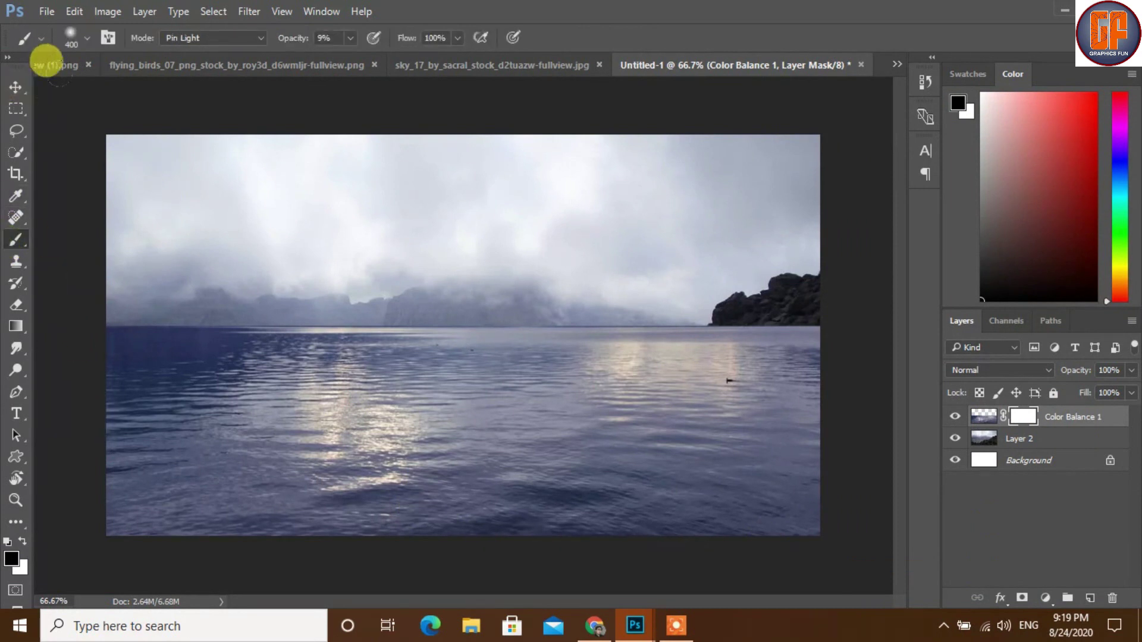
{"action": "left_click_drag", "start_coordinate": [649, 275], "coordinate": [702, 277]}
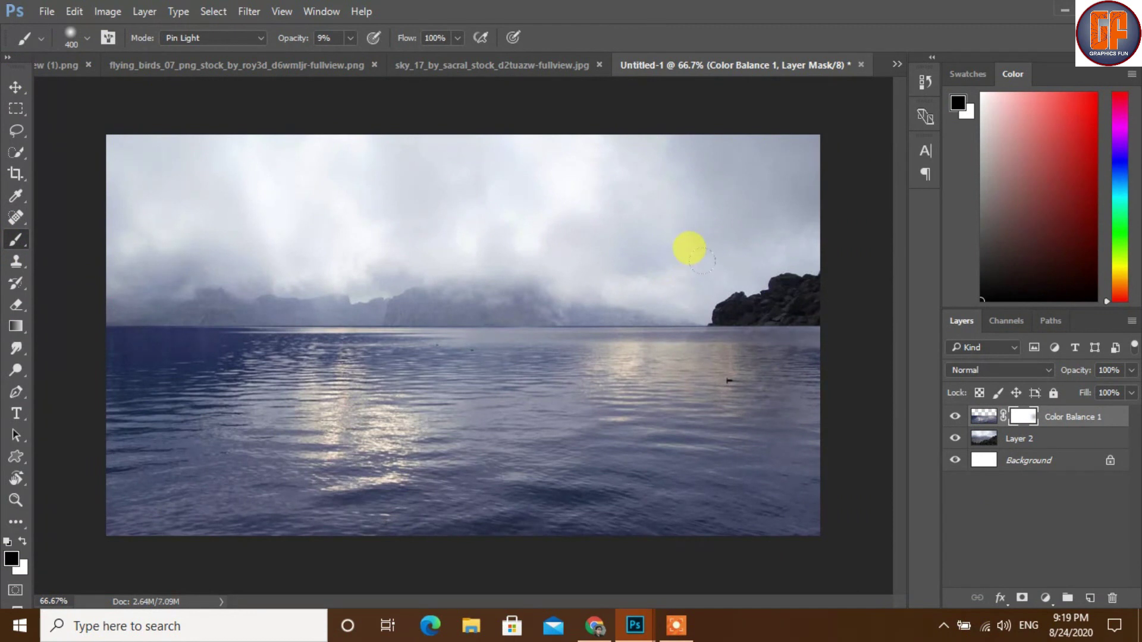
{"action": "key", "text": "bracketleft"}
{"action": "key", "text": "bracketleft"}
{"action": "key", "text": "bracketleft"}
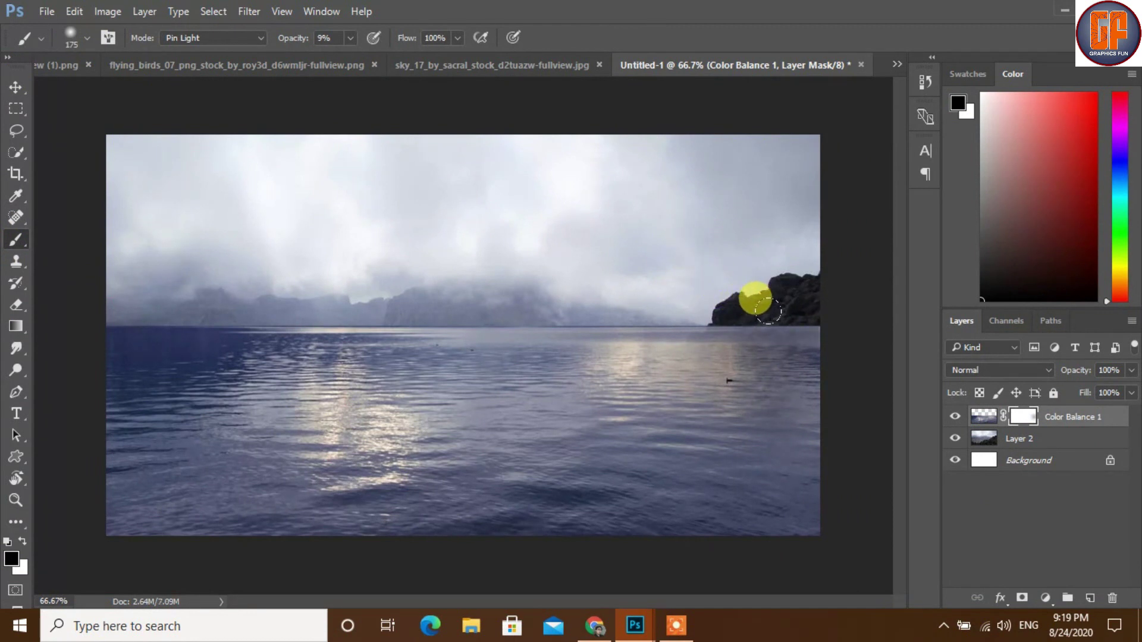
{"action": "mouse_move", "coordinate": [784, 311]}
{"action": "left_mouse_down"}
{"action": "mouse_move", "coordinate": [683, 335]}
{"action": "mouse_move", "coordinate": [640, 324]}
{"action": "mouse_move", "coordinate": [674, 323]}
{"action": "left_mouse_up"}
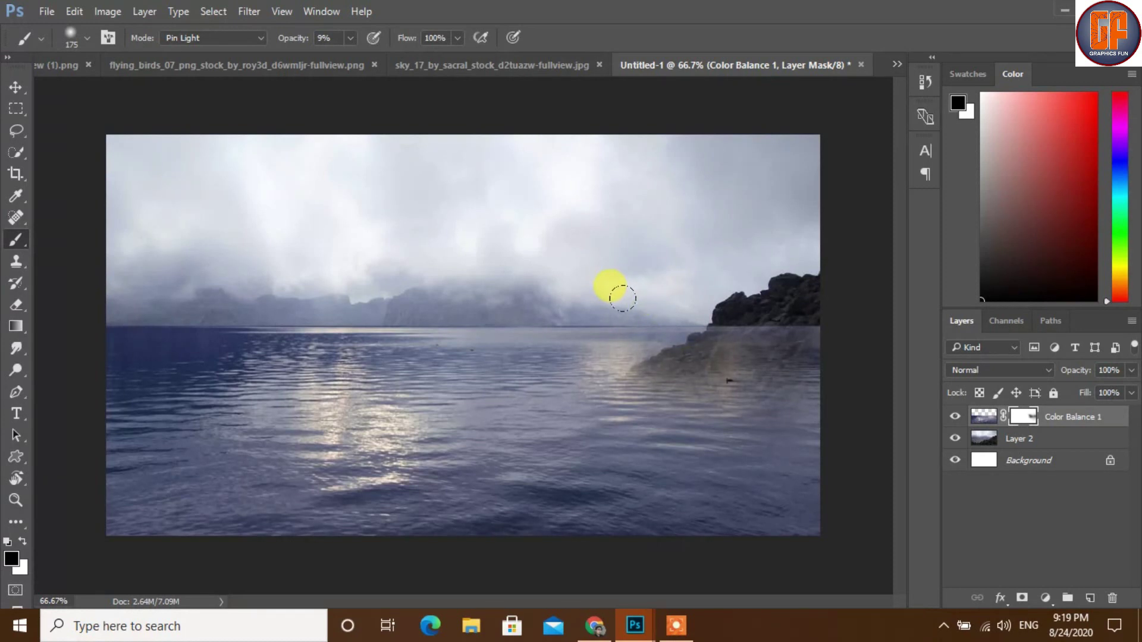
{"action": "mouse_move", "coordinate": [622, 298]}
{"action": "left_mouse_down"}
{"action": "mouse_move", "coordinate": [529, 339]}
{"action": "mouse_move", "coordinate": [609, 364]}
{"action": "mouse_move", "coordinate": [730, 333]}
{"action": "mouse_move", "coordinate": [737, 348]}
{"action": "left_mouse_up"}
{"action": "key", "text": "bracketleft"}
{"action": "key", "text": "bracketleft"}
{"action": "key", "text": "bracketleft"}
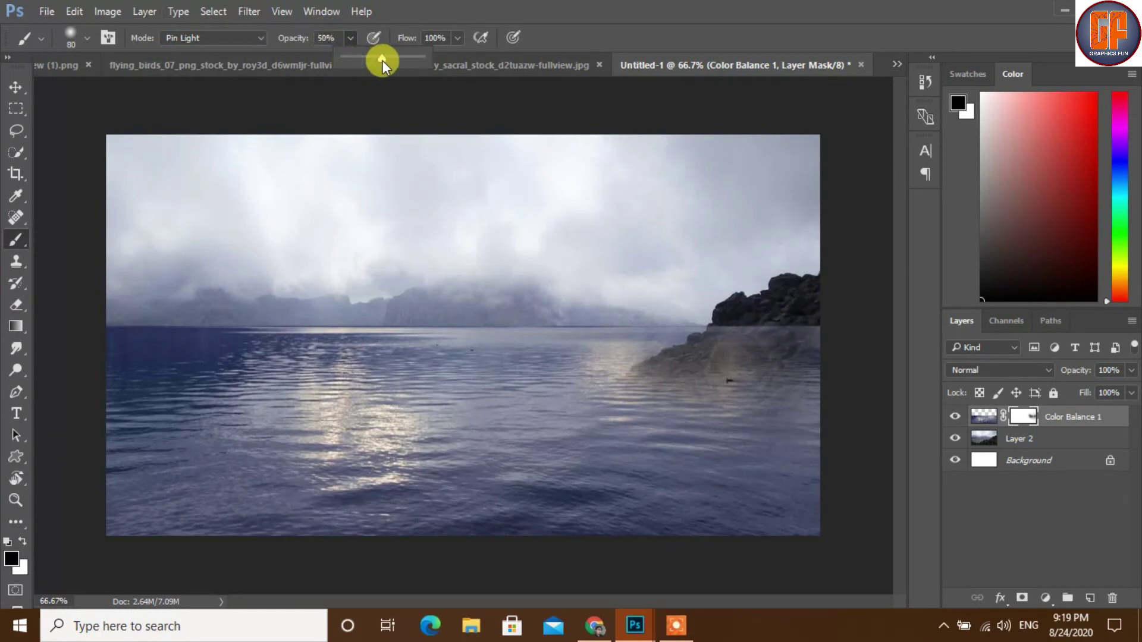
Step: Paint the Color Balance 1 mask with a 14% Pin Light black brush along the right-hand rocks
{"action": "left_click", "coordinate": [350, 37]}
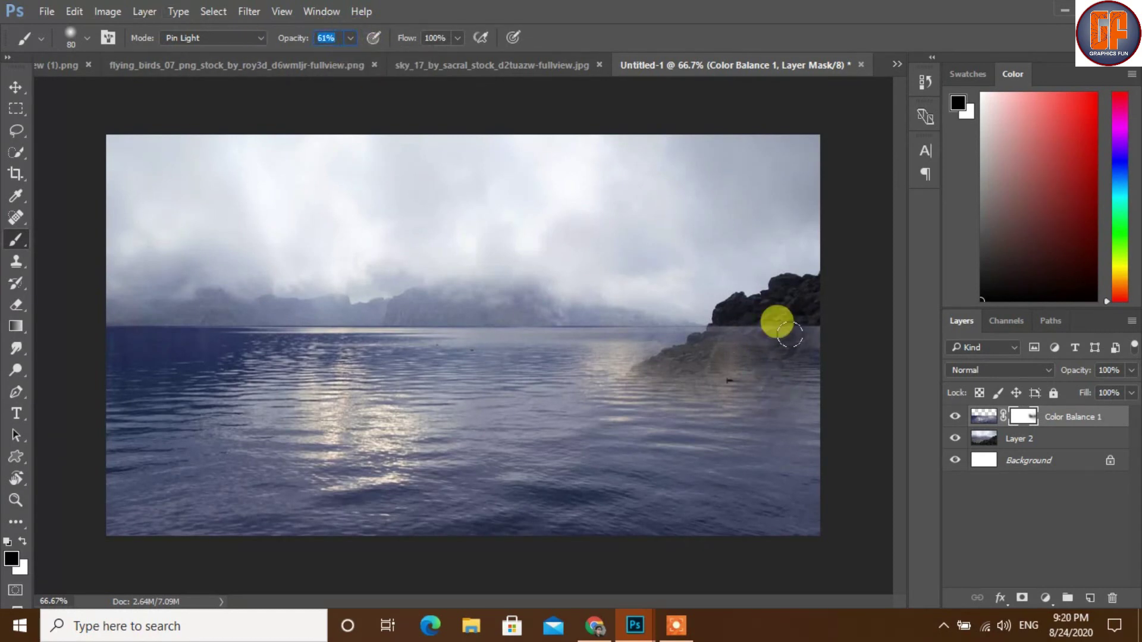
{"action": "mouse_move", "coordinate": [820, 339]}
{"action": "left_mouse_down"}
{"action": "mouse_move", "coordinate": [757, 352]}
{"action": "mouse_move", "coordinate": [740, 334]}
{"action": "mouse_move", "coordinate": [670, 355]}
{"action": "mouse_move", "coordinate": [726, 341]}
{"action": "mouse_move", "coordinate": [643, 329]}
{"action": "mouse_move", "coordinate": [671, 318]}
{"action": "mouse_move", "coordinate": [412, 317]}
{"action": "mouse_move", "coordinate": [613, 323]}
{"action": "mouse_move", "coordinate": [641, 332]}
{"action": "mouse_move", "coordinate": [522, 321]}
{"action": "mouse_move", "coordinate": [681, 343]}
{"action": "mouse_move", "coordinate": [598, 316]}
{"action": "mouse_move", "coordinate": [331, 317]}
{"action": "mouse_move", "coordinate": [460, 328]}
{"action": "mouse_move", "coordinate": [430, 330]}
{"action": "mouse_move", "coordinate": [280, 324]}
{"action": "mouse_move", "coordinate": [484, 336]}
{"action": "mouse_move", "coordinate": [178, 291]}
{"action": "mouse_move", "coordinate": [352, 342]}
{"action": "mouse_move", "coordinate": [212, 314]}
{"action": "mouse_move", "coordinate": [709, 319]}
{"action": "mouse_move", "coordinate": [598, 329]}
{"action": "mouse_move", "coordinate": [734, 318]}
{"action": "mouse_move", "coordinate": [787, 369]}
{"action": "mouse_move", "coordinate": [795, 362]}
{"action": "left_mouse_up"}
{"action": "left_click_drag", "start_coordinate": [349, 38], "coordinate": [315, 55]}
{"action": "left_click", "coordinate": [348, 38]}
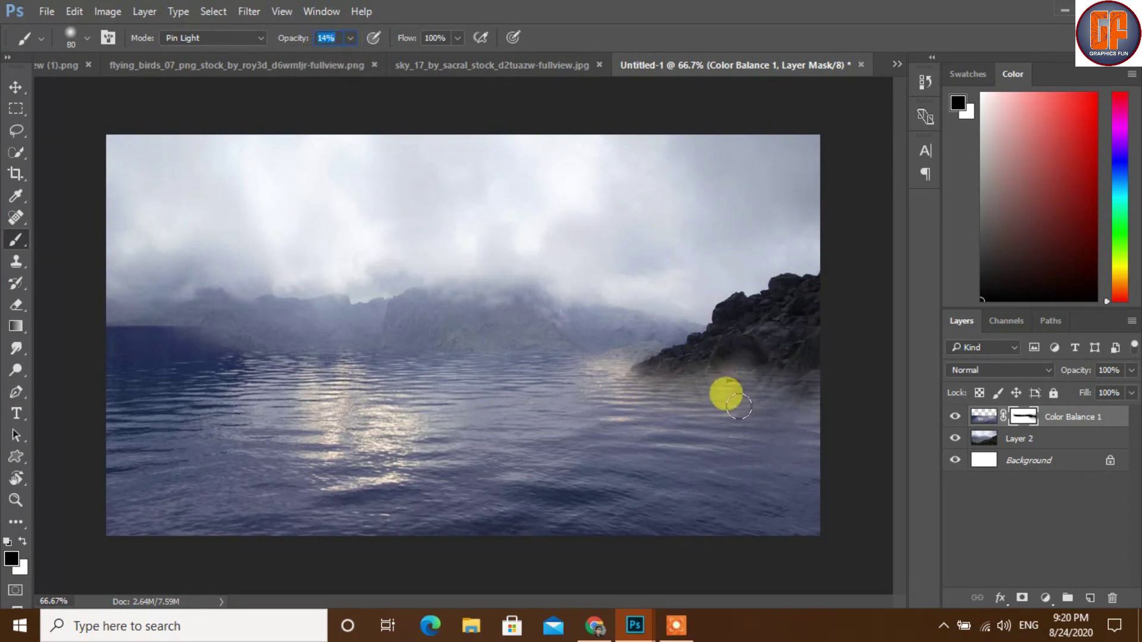
{"action": "mouse_move", "coordinate": [737, 404]}
{"action": "left_mouse_down"}
{"action": "mouse_move", "coordinate": [767, 357]}
{"action": "mouse_move", "coordinate": [680, 373]}
{"action": "mouse_move", "coordinate": [738, 372]}
{"action": "mouse_move", "coordinate": [576, 359]}
{"action": "mouse_move", "coordinate": [739, 369]}
{"action": "mouse_move", "coordinate": [691, 377]}
{"action": "mouse_move", "coordinate": [747, 373]}
{"action": "mouse_move", "coordinate": [688, 378]}
{"action": "mouse_move", "coordinate": [778, 352]}
{"action": "mouse_move", "coordinate": [760, 383]}
{"action": "mouse_move", "coordinate": [690, 382]}
{"action": "mouse_move", "coordinate": [755, 347]}
{"action": "mouse_move", "coordinate": [734, 364]}
{"action": "mouse_move", "coordinate": [623, 388]}
{"action": "mouse_move", "coordinate": [628, 413]}
{"action": "mouse_move", "coordinate": [673, 424]}
{"action": "mouse_move", "coordinate": [673, 405]}
{"action": "mouse_move", "coordinate": [647, 419]}
{"action": "mouse_move", "coordinate": [645, 369]}
{"action": "mouse_move", "coordinate": [538, 354]}
{"action": "mouse_move", "coordinate": [573, 346]}
{"action": "mouse_move", "coordinate": [827, 436]}
{"action": "left_mouse_up"}
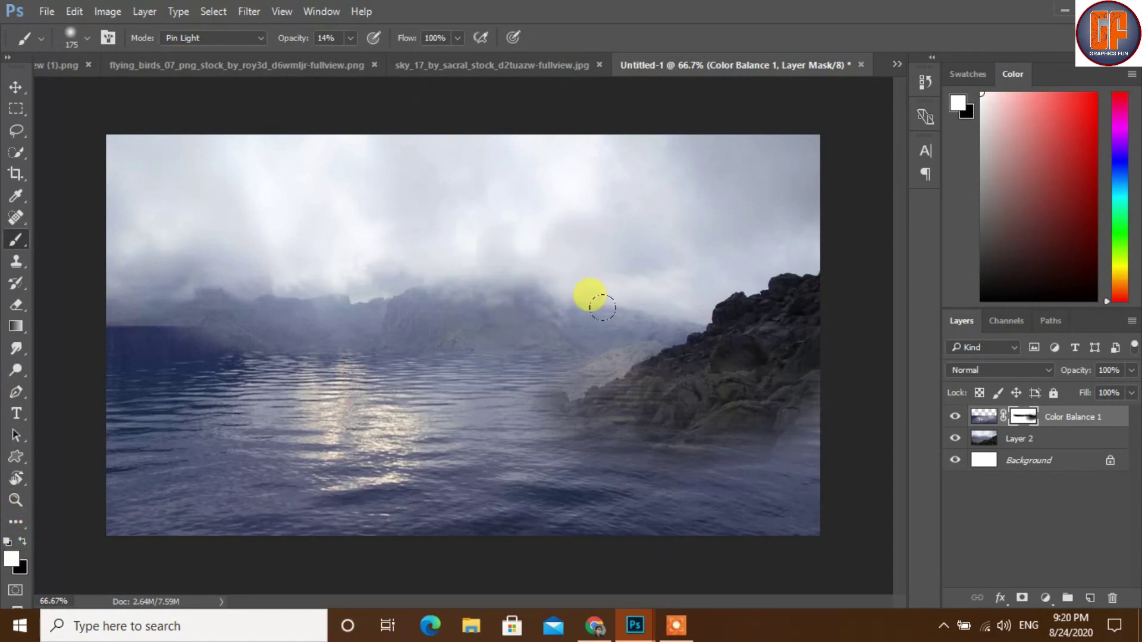
{"action": "mouse_move", "coordinate": [585, 342]}
{"action": "left_mouse_down"}
{"action": "mouse_move", "coordinate": [515, 335]}
{"action": "mouse_move", "coordinate": [586, 357]}
{"action": "mouse_move", "coordinate": [556, 359]}
{"action": "mouse_move", "coordinate": [487, 347]}
{"action": "left_mouse_up"}
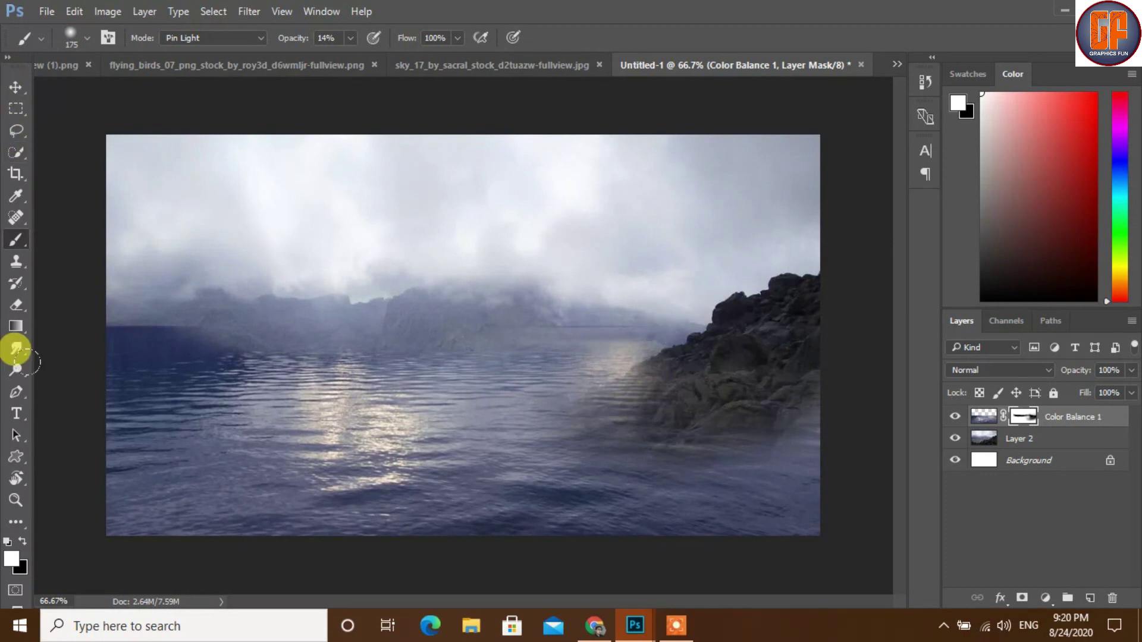
{"action": "left_click", "coordinate": [23, 541]}
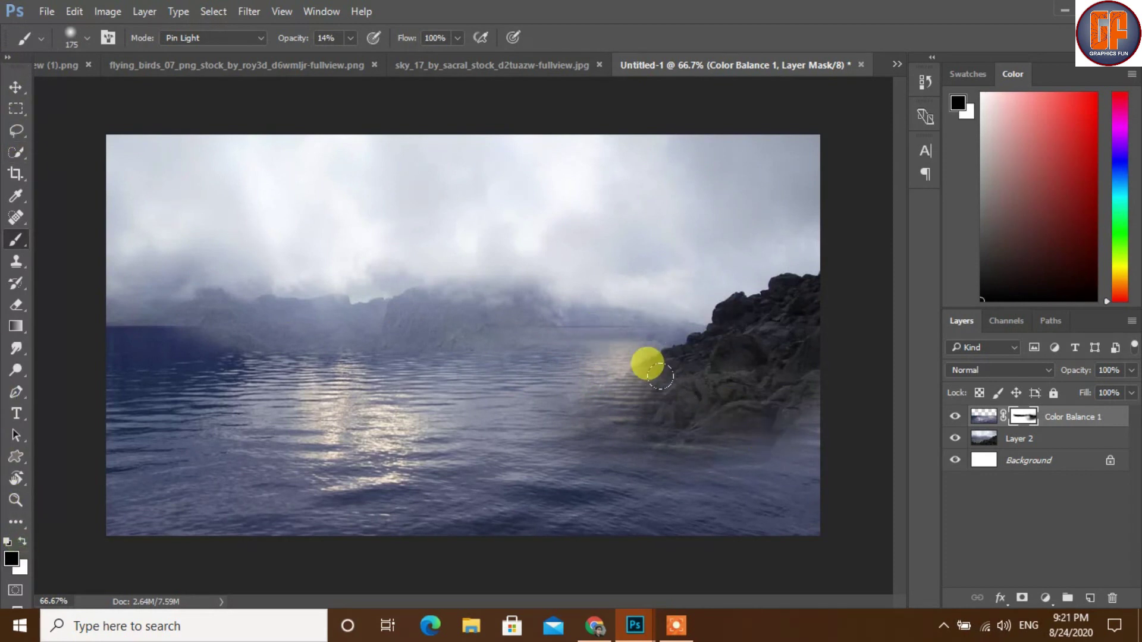
{"action": "mouse_move", "coordinate": [666, 361]}
{"action": "left_mouse_down"}
{"action": "mouse_move", "coordinate": [607, 363]}
{"action": "mouse_move", "coordinate": [611, 378]}
{"action": "left_mouse_up"}
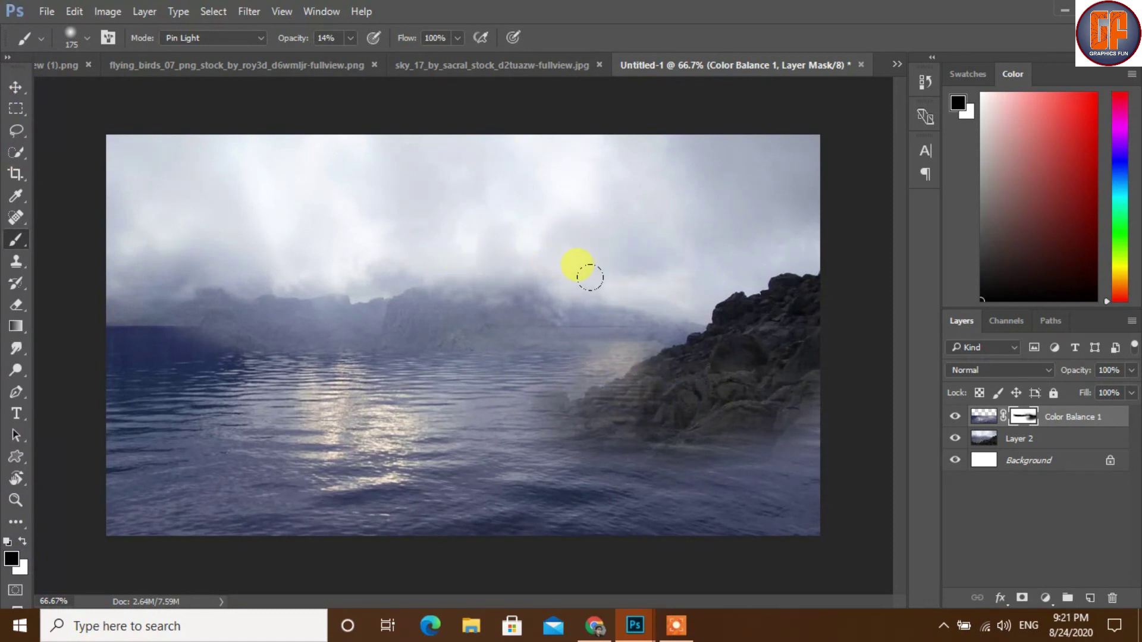
Step: Copy the selected thailand_island cliff into the lake composite as Layer 3
{"action": "left_click", "coordinate": [15, 85]}
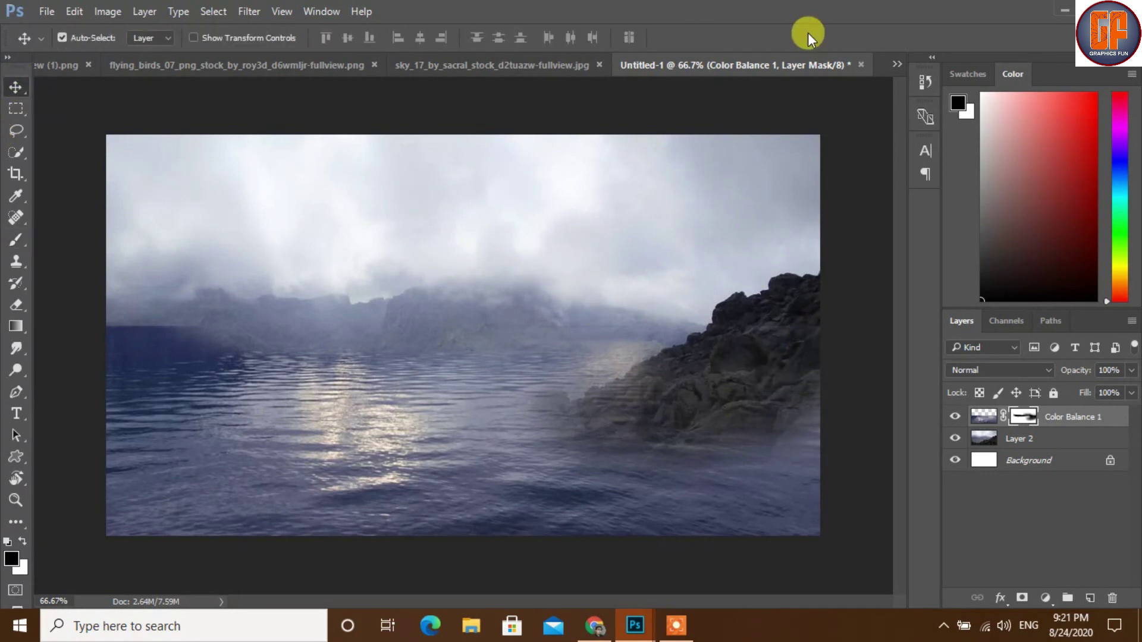
{"action": "left_click", "coordinate": [896, 63]}
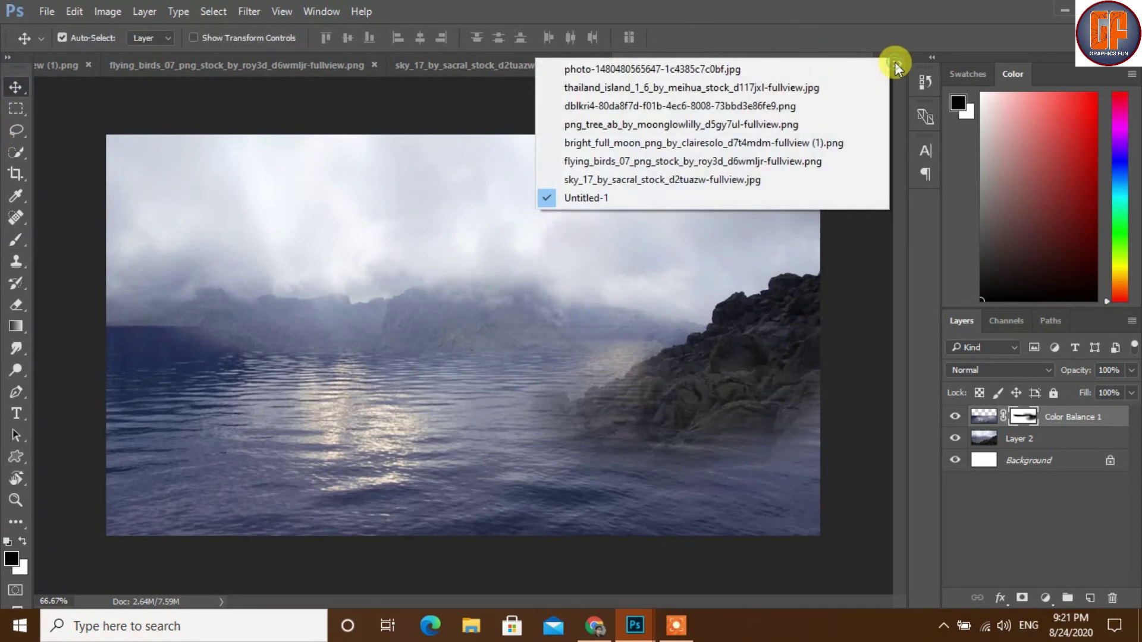
{"action": "left_click", "coordinate": [717, 87]}
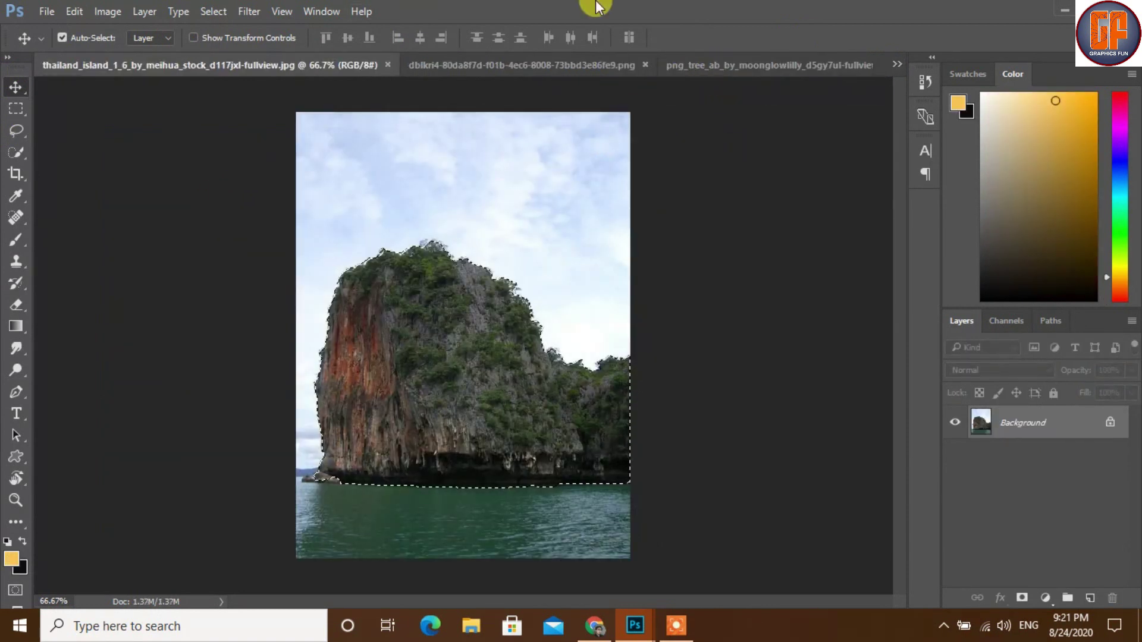
{"action": "left_click_drag", "start_coordinate": [300, 65], "coordinate": [375, 208]}
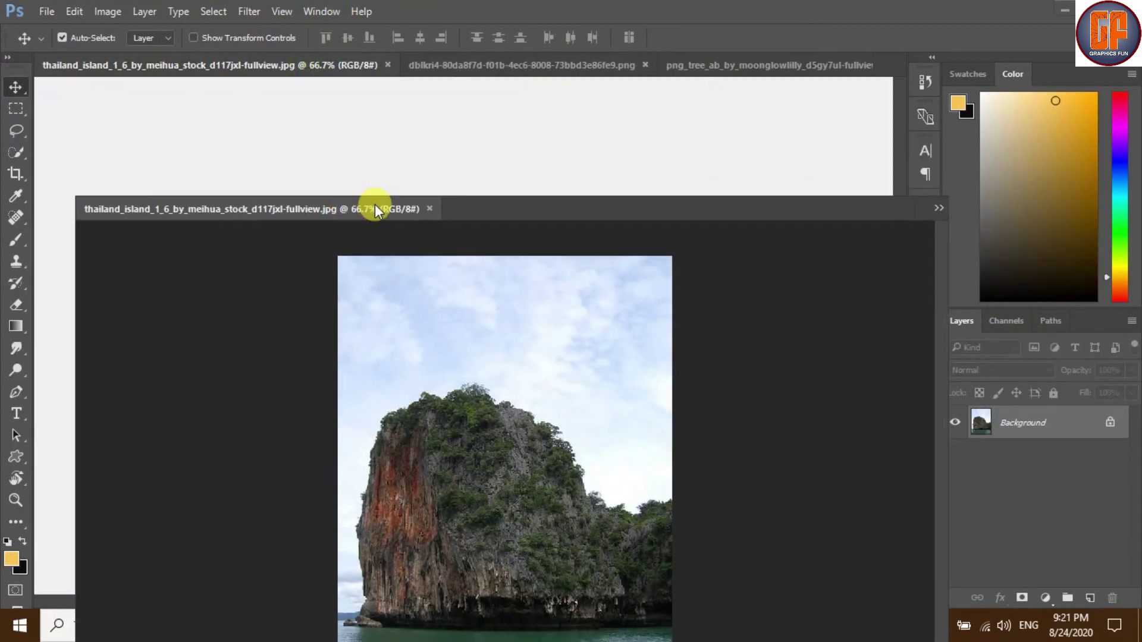
{"action": "left_click_drag", "start_coordinate": [255, 211], "coordinate": [747, 161]}
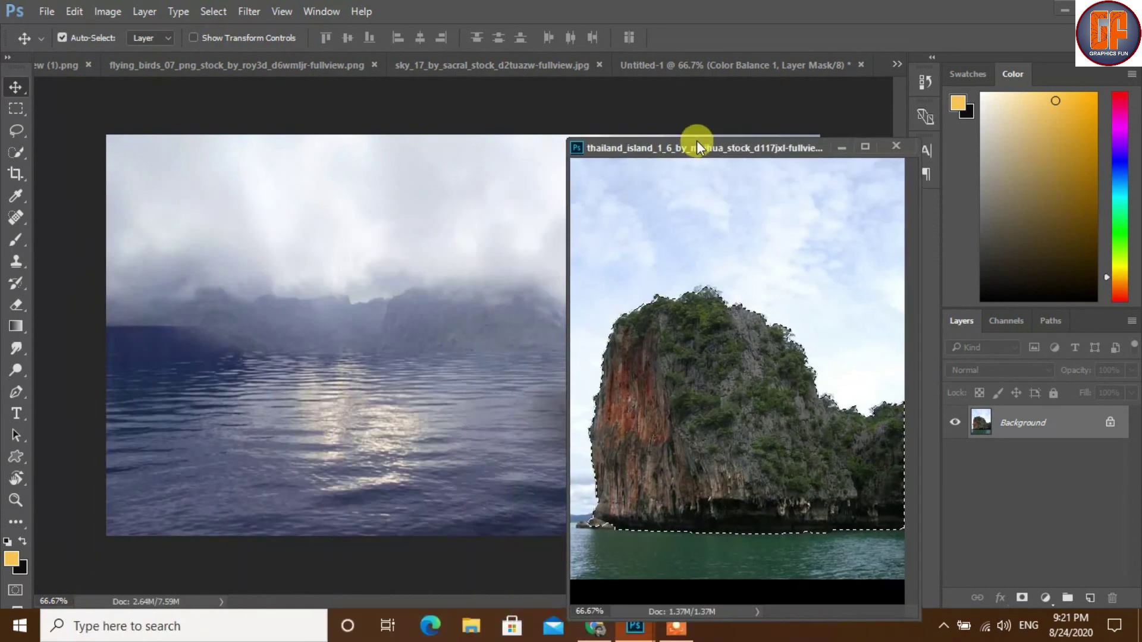
{"action": "left_click_drag", "start_coordinate": [694, 418], "coordinate": [362, 330]}
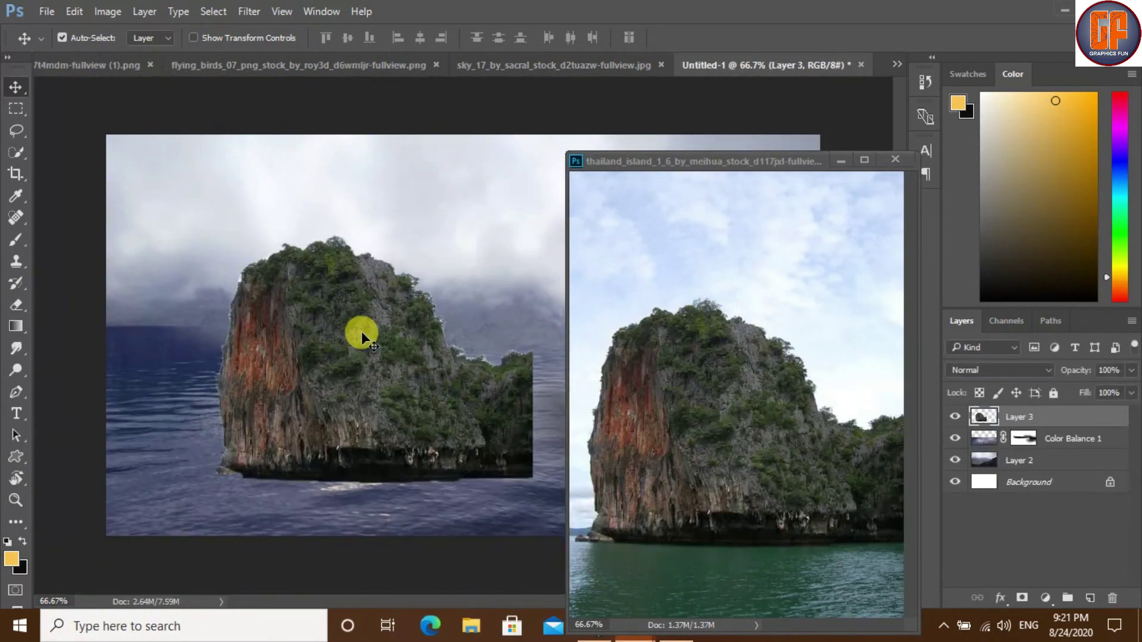
{"action": "left_click", "coordinate": [840, 159]}
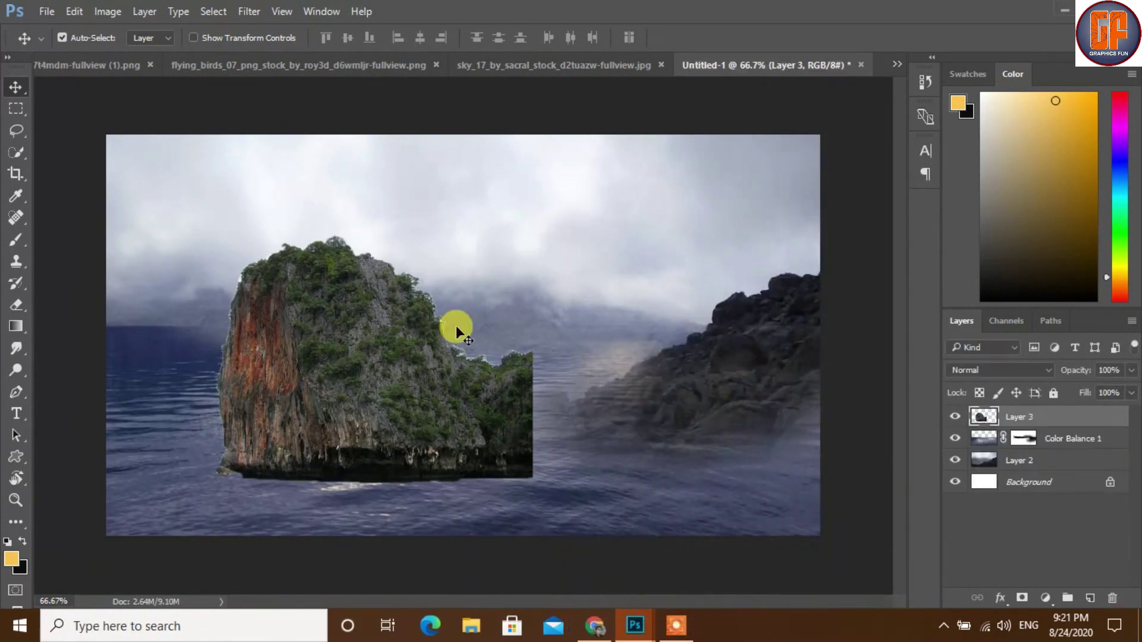
Step: Flip Layer 3 horizontally, scale it to about 120%, and set it against the left edge
{"action": "key", "text": "ctrl+t"}
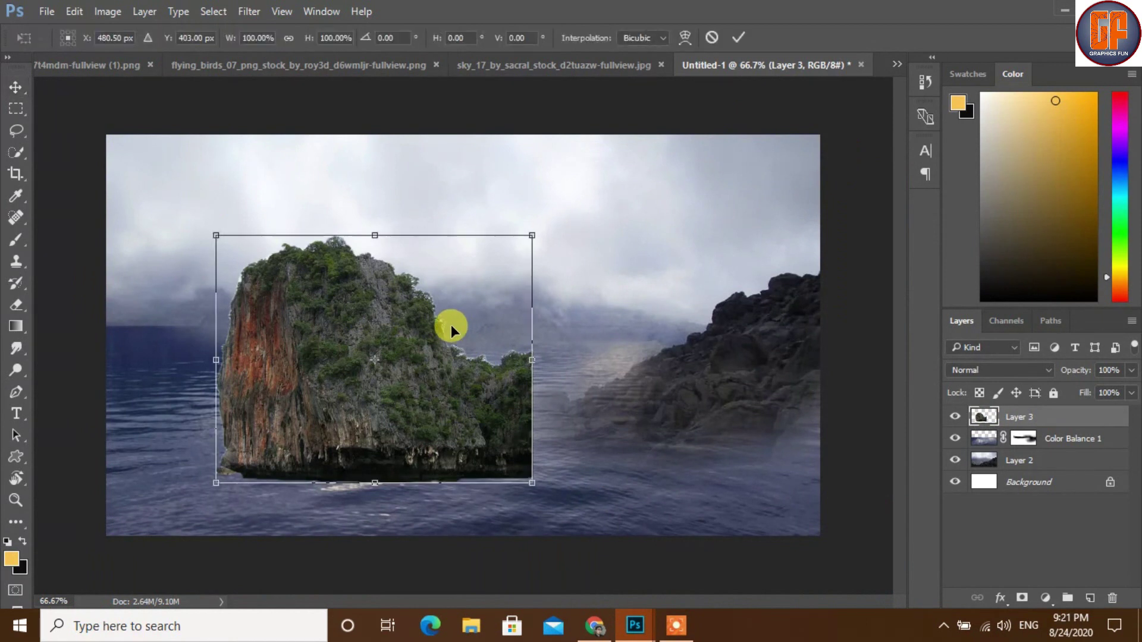
{"action": "right_click", "coordinate": [441, 313]}
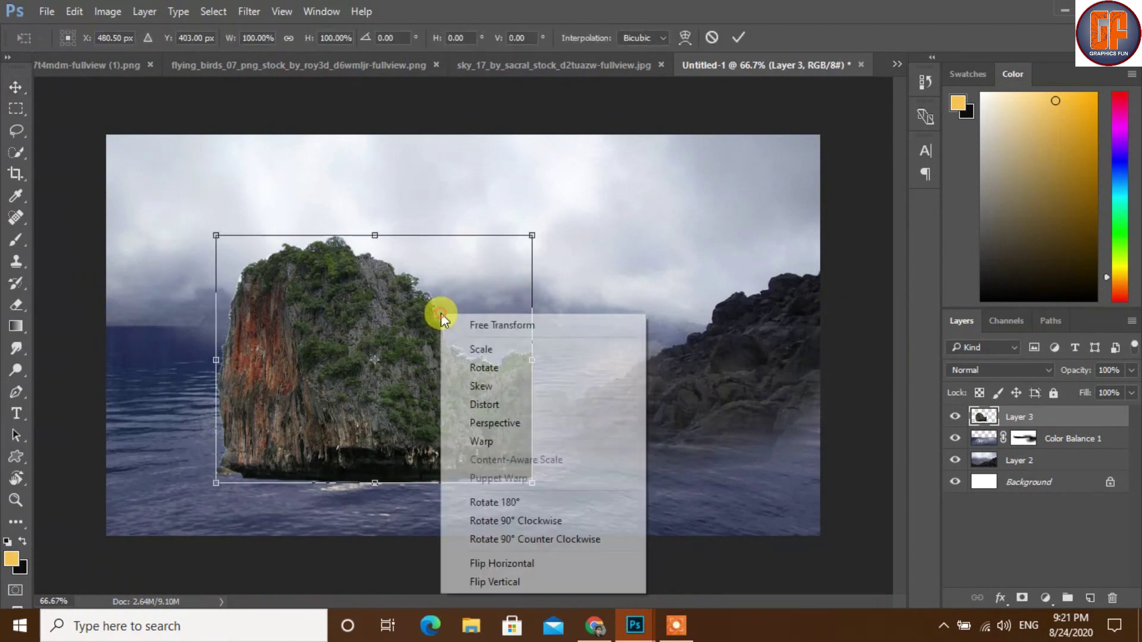
{"action": "left_click", "coordinate": [498, 562]}
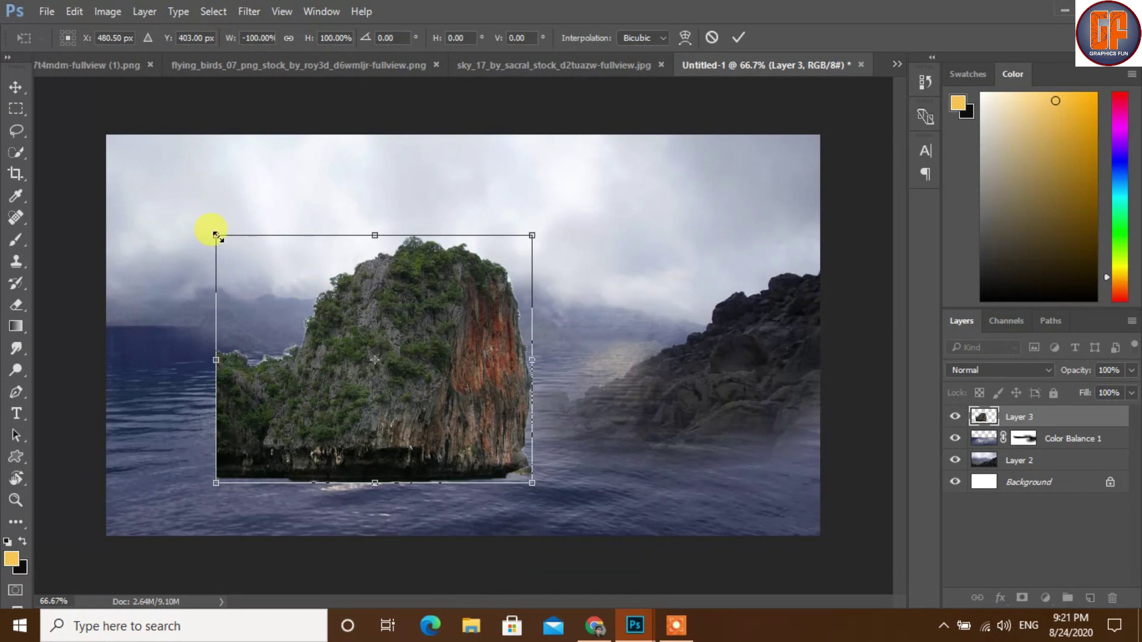
{"action": "left_click_drag", "start_coordinate": [216, 235], "coordinate": [157, 189]}
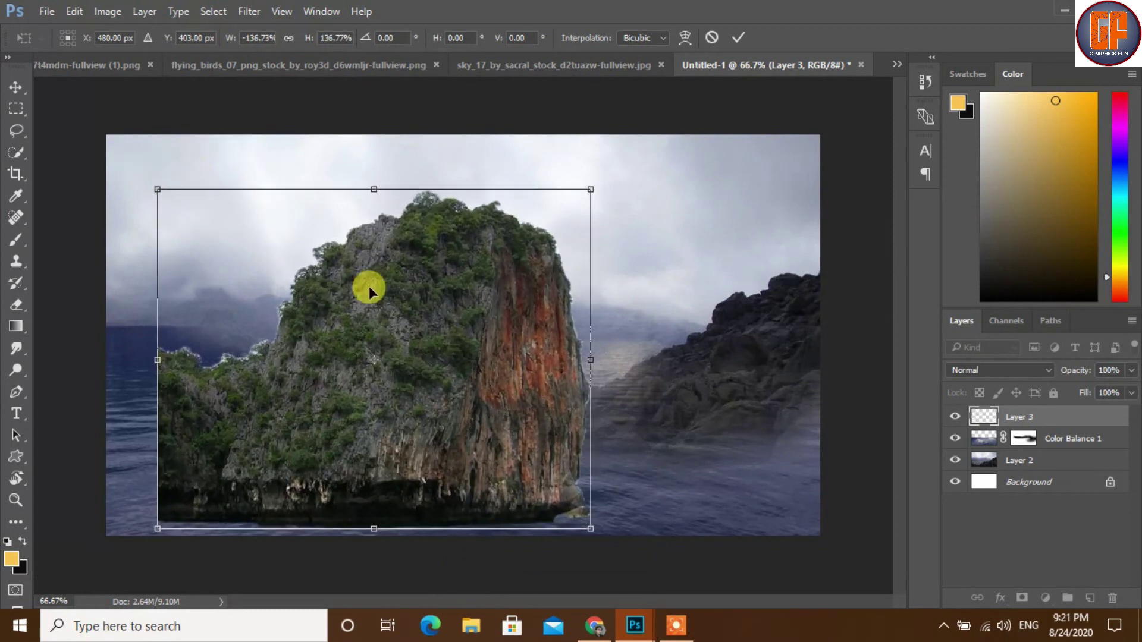
{"action": "mouse_move", "coordinate": [530, 419]}
{"action": "left_mouse_down"}
{"action": "mouse_move", "coordinate": [263, 370]}
{"action": "mouse_move", "coordinate": [259, 359]}
{"action": "mouse_move", "coordinate": [248, 391]}
{"action": "left_mouse_up"}
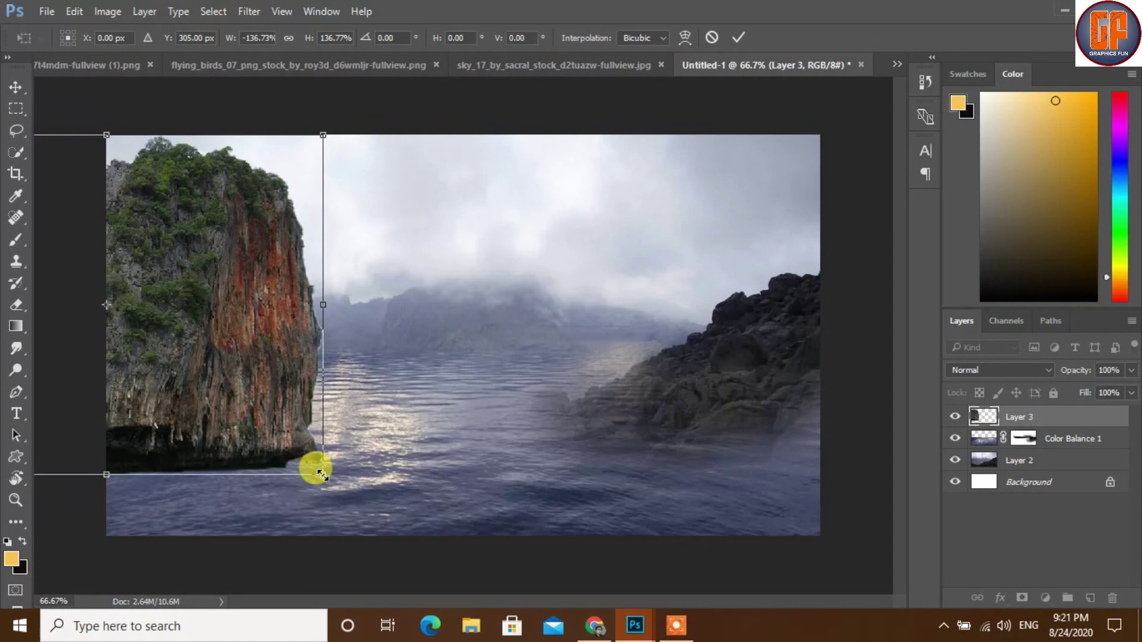
{"action": "left_click_drag", "start_coordinate": [321, 474], "coordinate": [296, 453]}
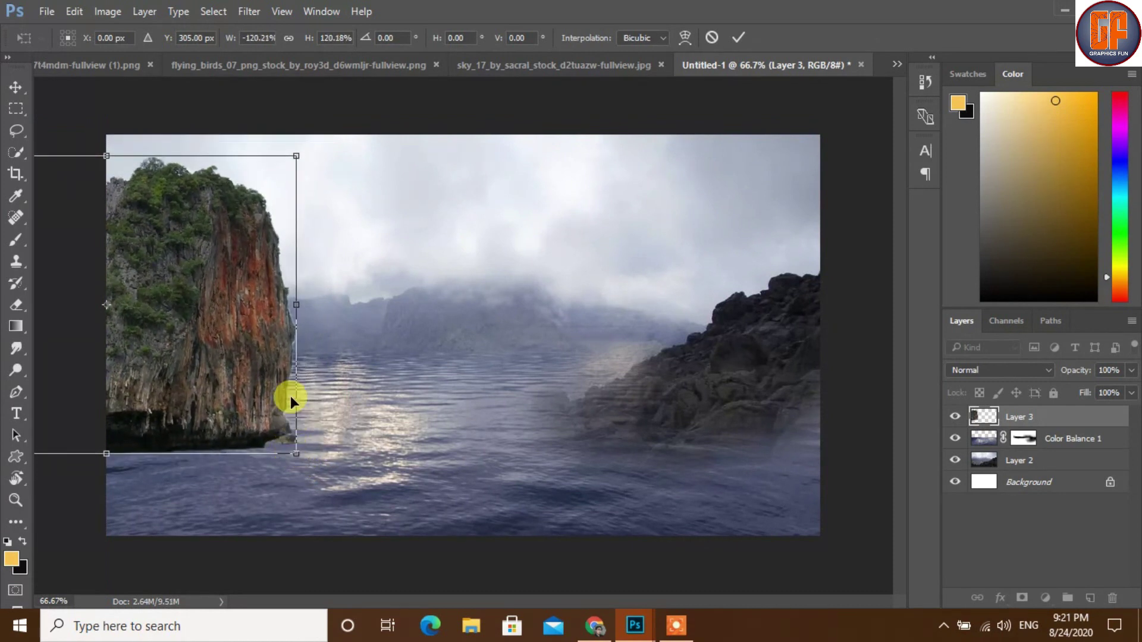
{"action": "left_click", "coordinate": [739, 38]}
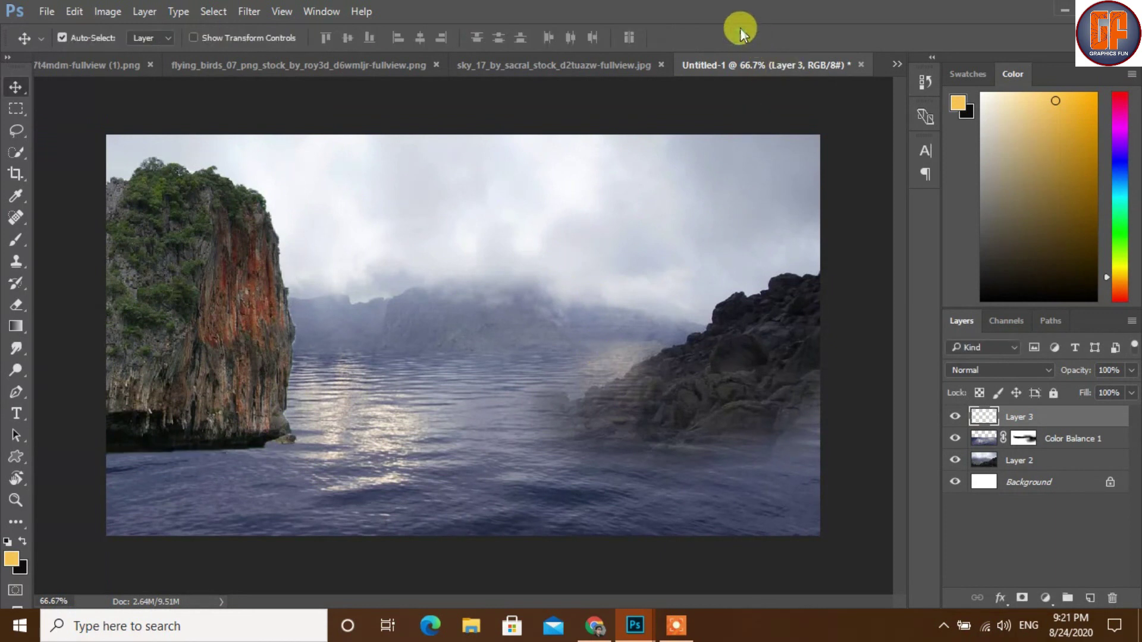
Step: Add a Hue/Saturation adjustment clipped to the left cliff with Saturation -45 and Lightness -21
{"action": "left_click", "coordinate": [1044, 598]}
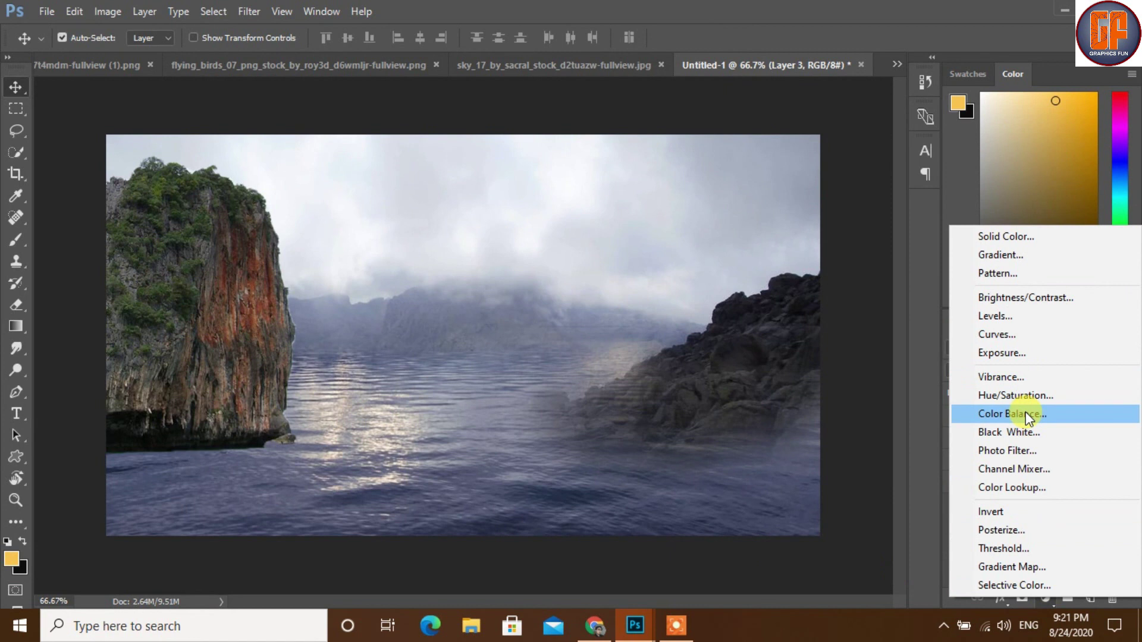
{"action": "left_click", "coordinate": [1025, 394]}
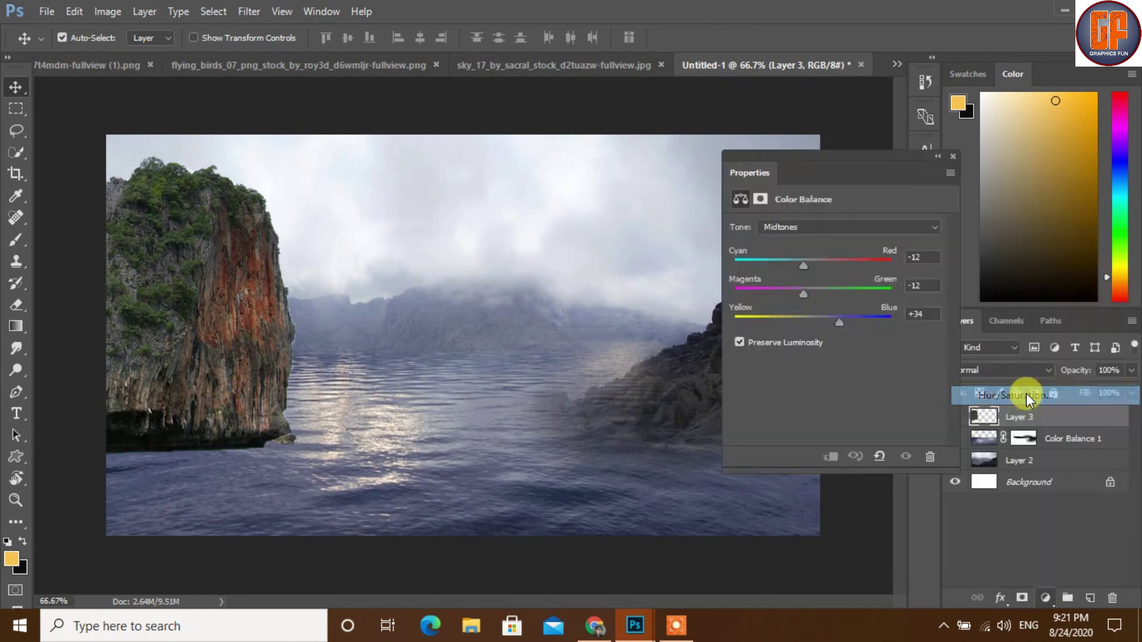
{"action": "left_click", "coordinate": [830, 455]}
{"action": "mouse_move", "coordinate": [833, 350]}
{"action": "left_mouse_down"}
{"action": "mouse_move", "coordinate": [813, 351]}
{"action": "mouse_move", "coordinate": [822, 318]}
{"action": "mouse_move", "coordinate": [789, 321]}
{"action": "left_mouse_up"}
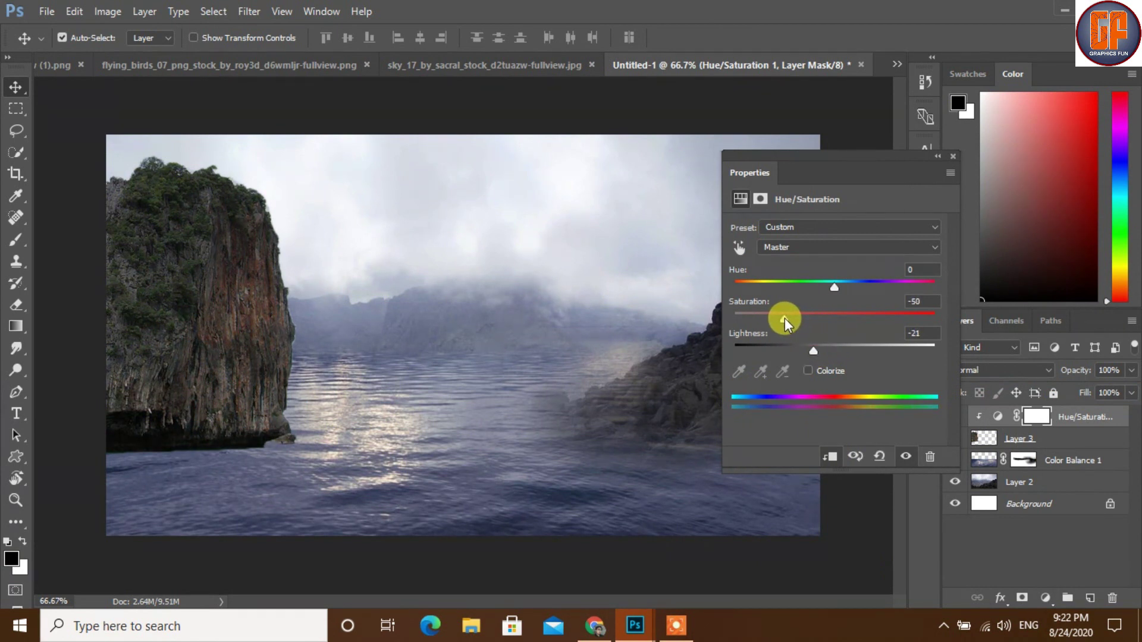
{"action": "left_click_drag", "start_coordinate": [780, 319], "coordinate": [786, 319]}
{"action": "left_click_drag", "start_coordinate": [834, 288], "coordinate": [837, 287]}
{"action": "left_click", "coordinate": [952, 156]}
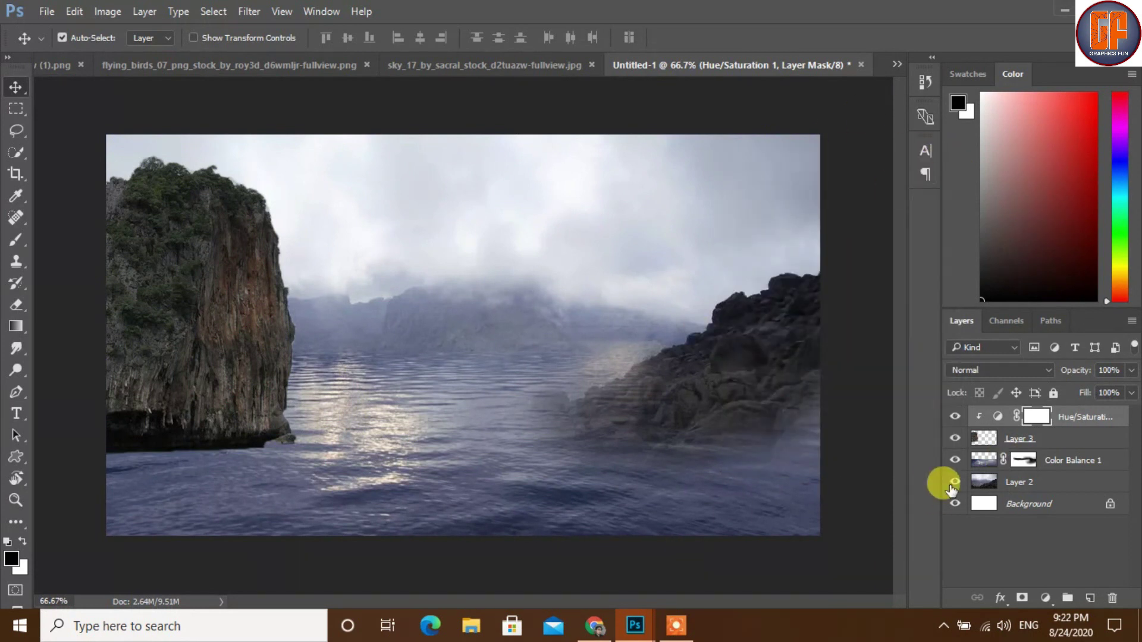
Step: Merge the cliff and its adjustment into one Hue/Saturation 1 layer, then add a mask
{"action": "left_click", "coordinate": [1059, 446]}
{"action": "right_click", "coordinate": [1059, 446]}
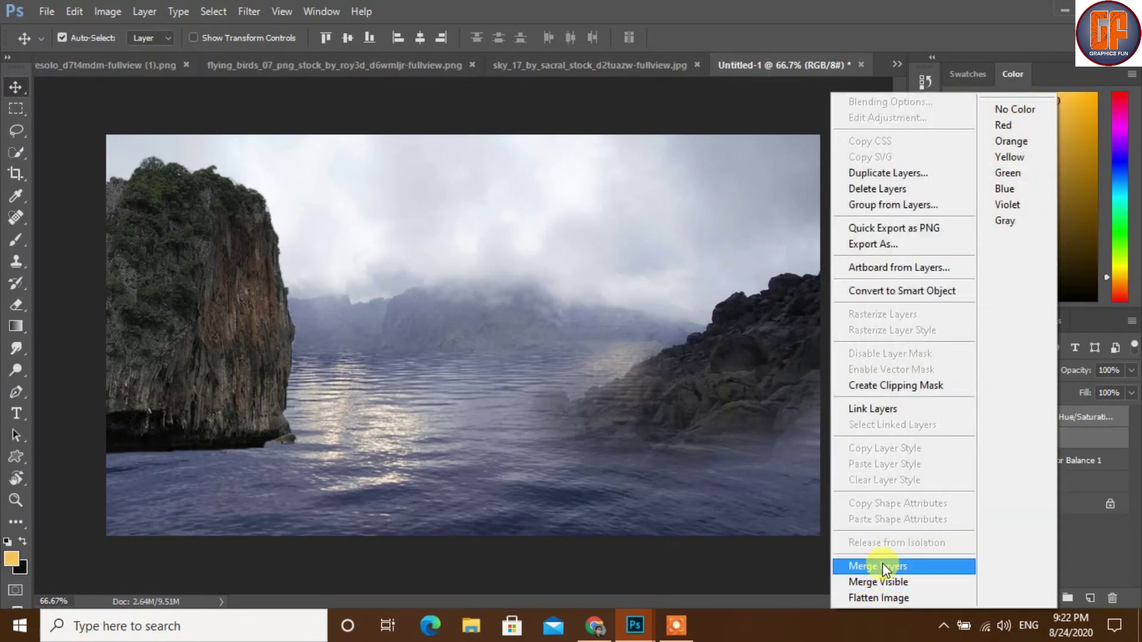
{"action": "left_click", "coordinate": [1058, 565]}
{"action": "left_click", "coordinate": [1031, 592]}
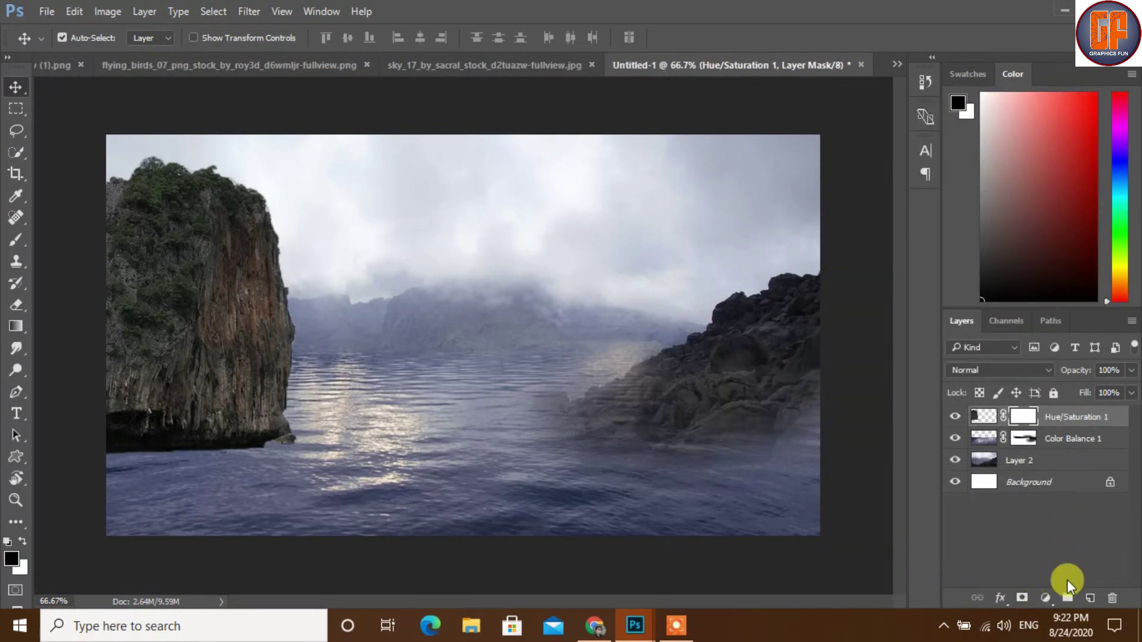
Step: Brush black on the Hue/Saturation 1 mask to fade the cliff's base into the lake water
{"action": "left_click", "coordinate": [650, 433]}
{"action": "left_click", "coordinate": [1061, 426]}
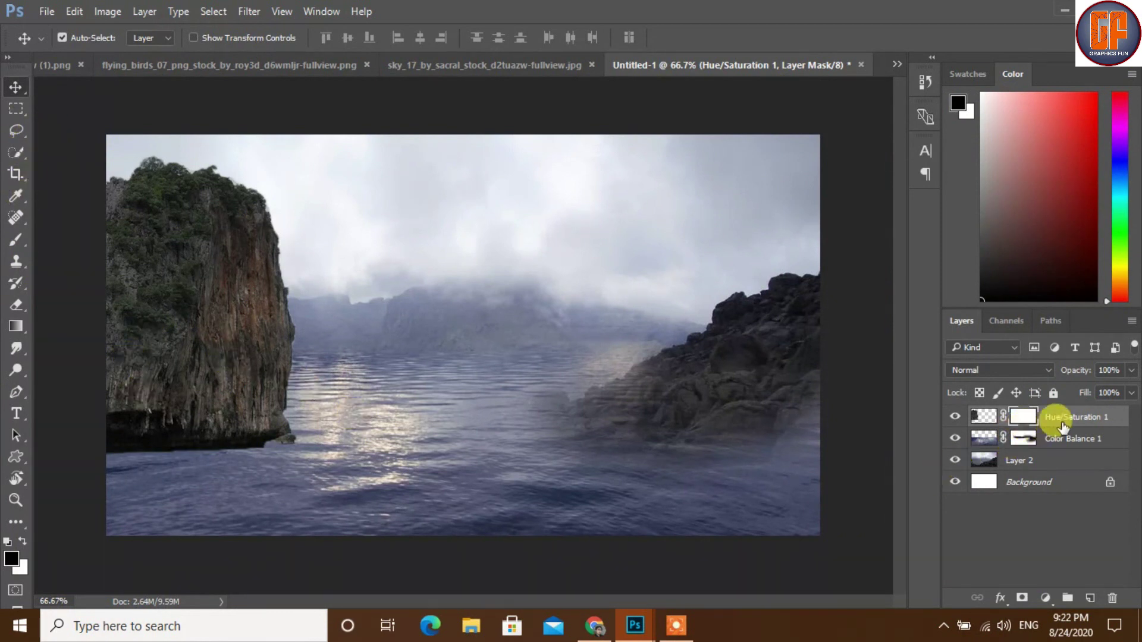
{"action": "left_click", "coordinate": [17, 236]}
{"action": "mouse_move", "coordinate": [251, 373]}
{"action": "left_mouse_down"}
{"action": "mouse_move", "coordinate": [250, 399]}
{"action": "mouse_move", "coordinate": [165, 400]}
{"action": "mouse_move", "coordinate": [122, 415]}
{"action": "mouse_move", "coordinate": [106, 446]}
{"action": "mouse_move", "coordinate": [95, 390]}
{"action": "mouse_move", "coordinate": [152, 377]}
{"action": "mouse_move", "coordinate": [145, 361]}
{"action": "mouse_move", "coordinate": [197, 349]}
{"action": "mouse_move", "coordinate": [211, 407]}
{"action": "mouse_move", "coordinate": [110, 403]}
{"action": "mouse_move", "coordinate": [273, 413]}
{"action": "mouse_move", "coordinate": [135, 436]}
{"action": "mouse_move", "coordinate": [255, 414]}
{"action": "mouse_move", "coordinate": [264, 400]}
{"action": "left_mouse_up"}
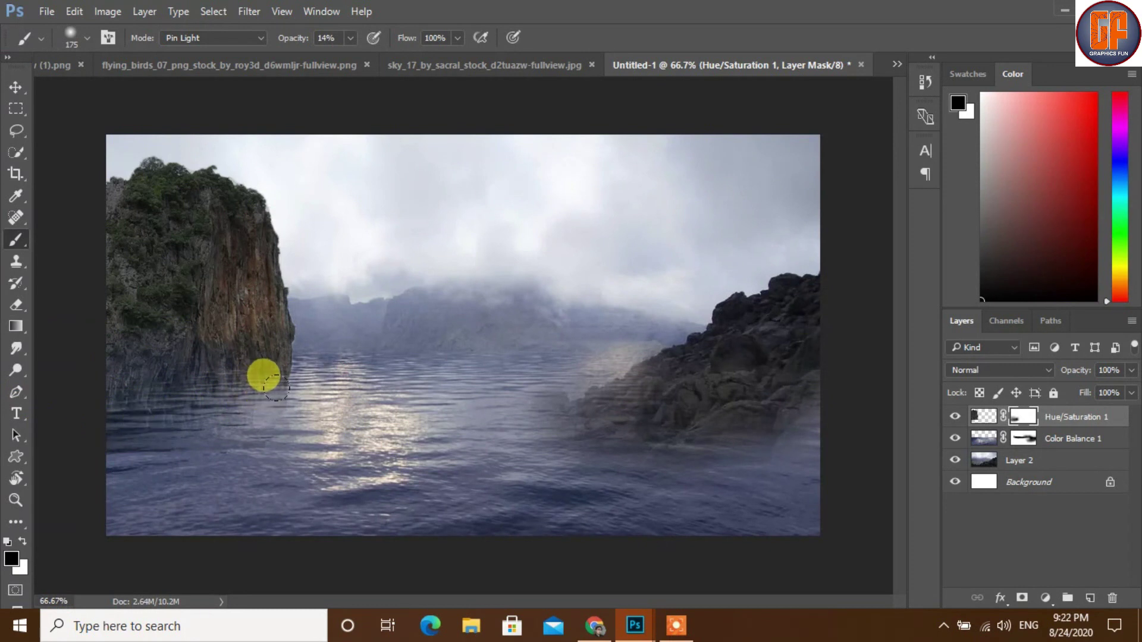
{"action": "mouse_move", "coordinate": [283, 374]}
{"action": "left_mouse_down"}
{"action": "mouse_move", "coordinate": [275, 407]}
{"action": "mouse_move", "coordinate": [282, 361]}
{"action": "left_mouse_up"}
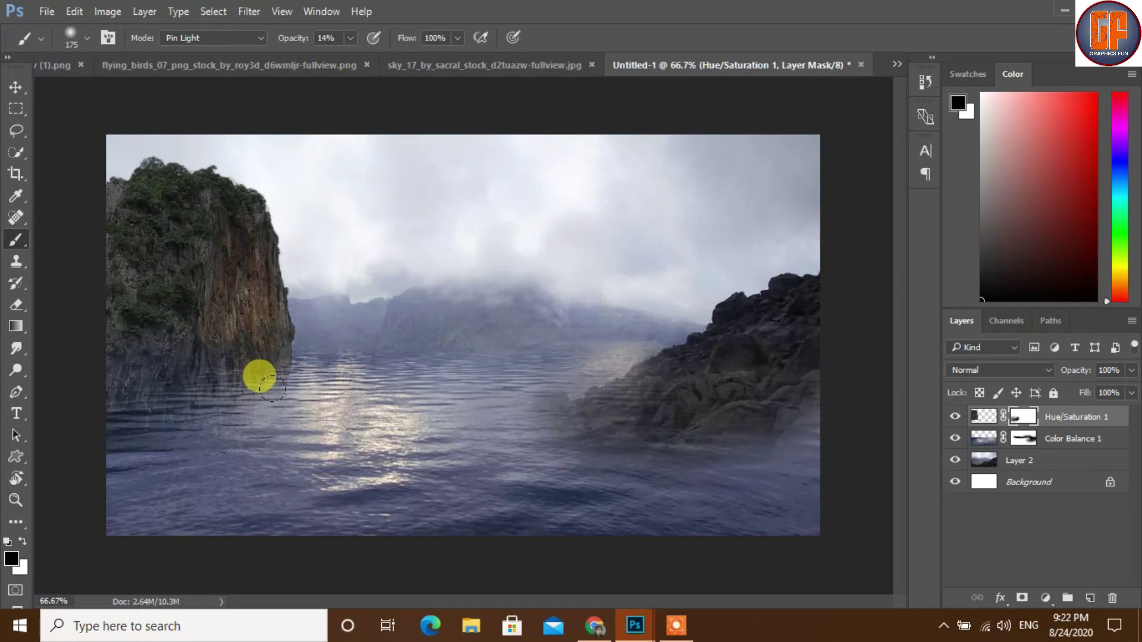
{"action": "mouse_move", "coordinate": [284, 361]}
{"action": "left_mouse_down"}
{"action": "mouse_move", "coordinate": [249, 400]}
{"action": "mouse_move", "coordinate": [265, 380]}
{"action": "mouse_move", "coordinate": [207, 411]}
{"action": "mouse_move", "coordinate": [196, 387]}
{"action": "mouse_move", "coordinate": [102, 409]}
{"action": "mouse_move", "coordinate": [3, 603]}
{"action": "left_mouse_up"}
{"action": "left_click", "coordinate": [20, 541]}
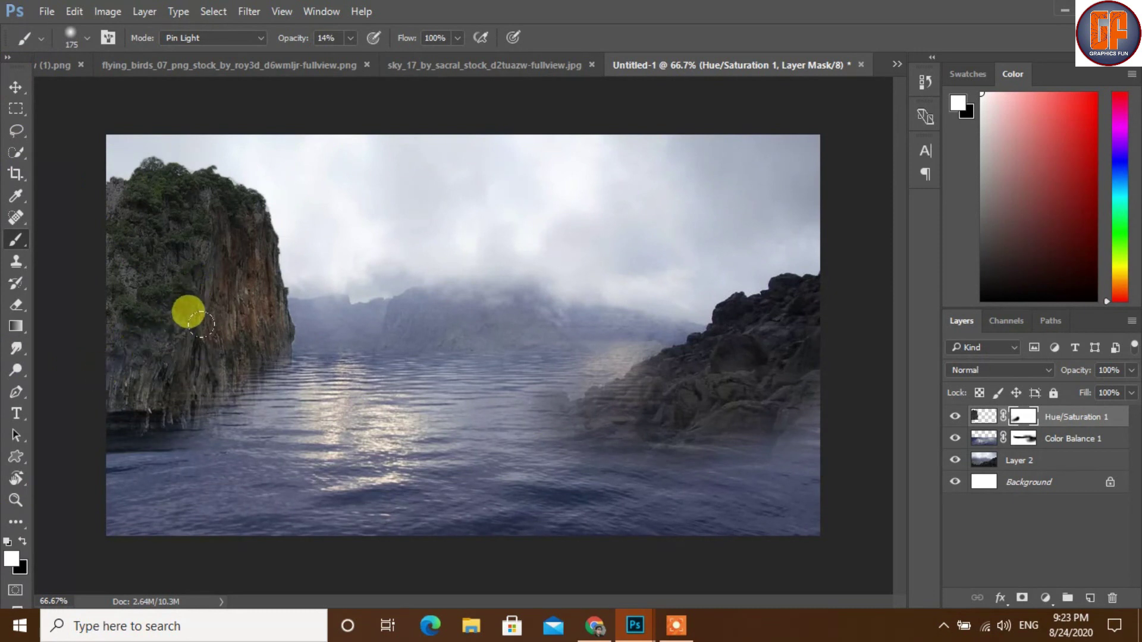
Step: Drag the selected kayaker from the river photo into the Untitled-1 composite with the Move tool
{"action": "left_click", "coordinate": [11, 88]}
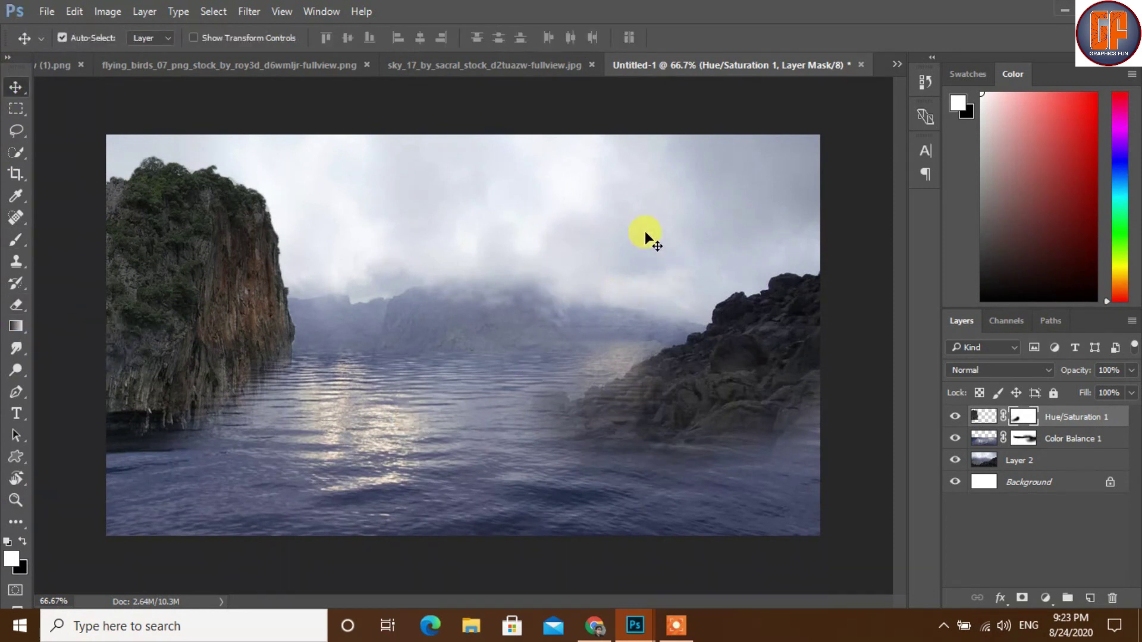
{"action": "left_click", "coordinate": [513, 70]}
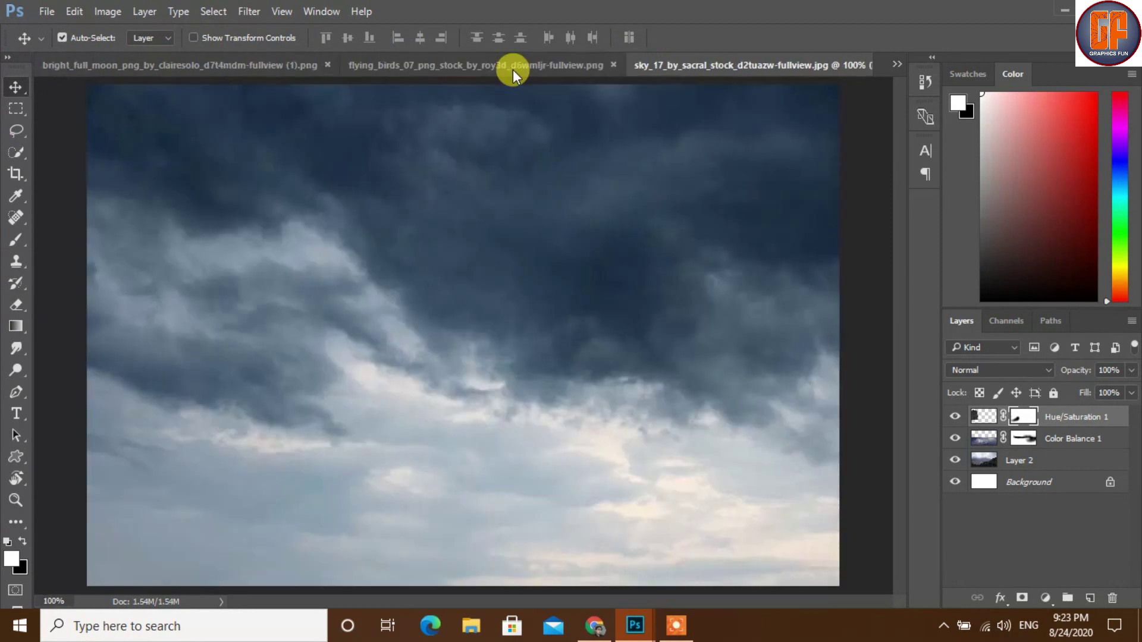
{"action": "left_click", "coordinate": [900, 65]}
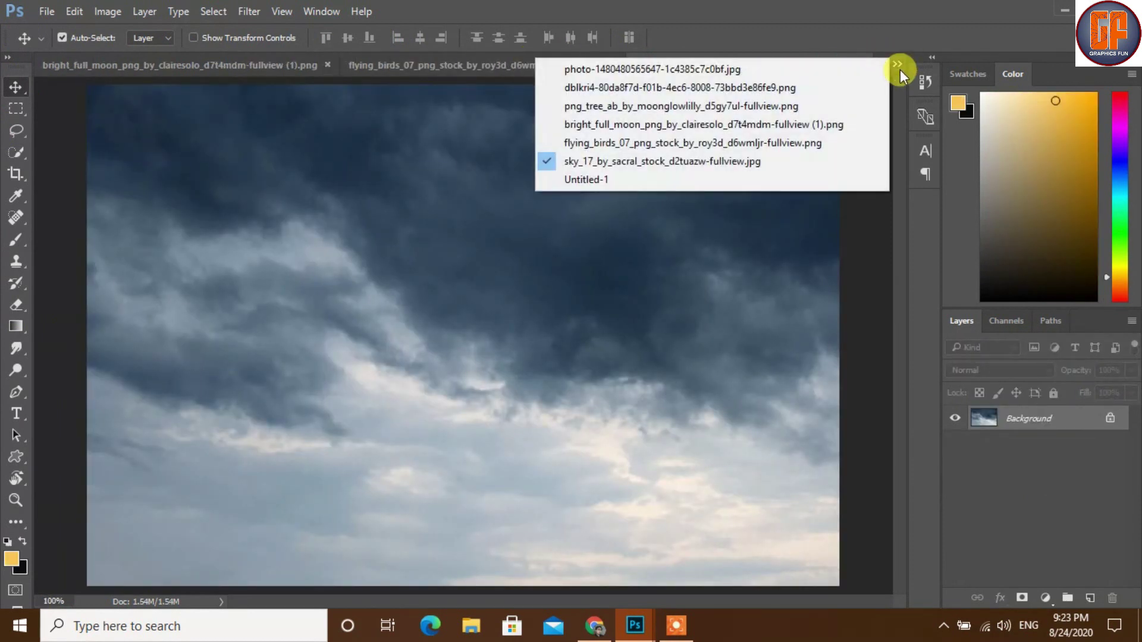
{"action": "left_click", "coordinate": [783, 76]}
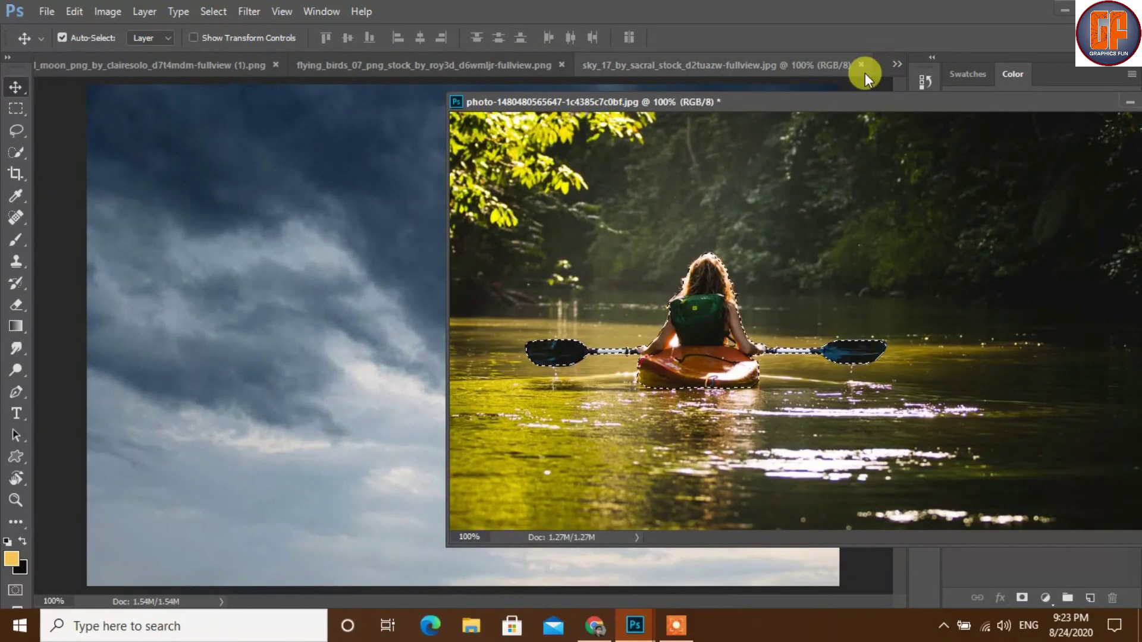
{"action": "left_click_drag", "start_coordinate": [865, 77], "coordinate": [851, 89]}
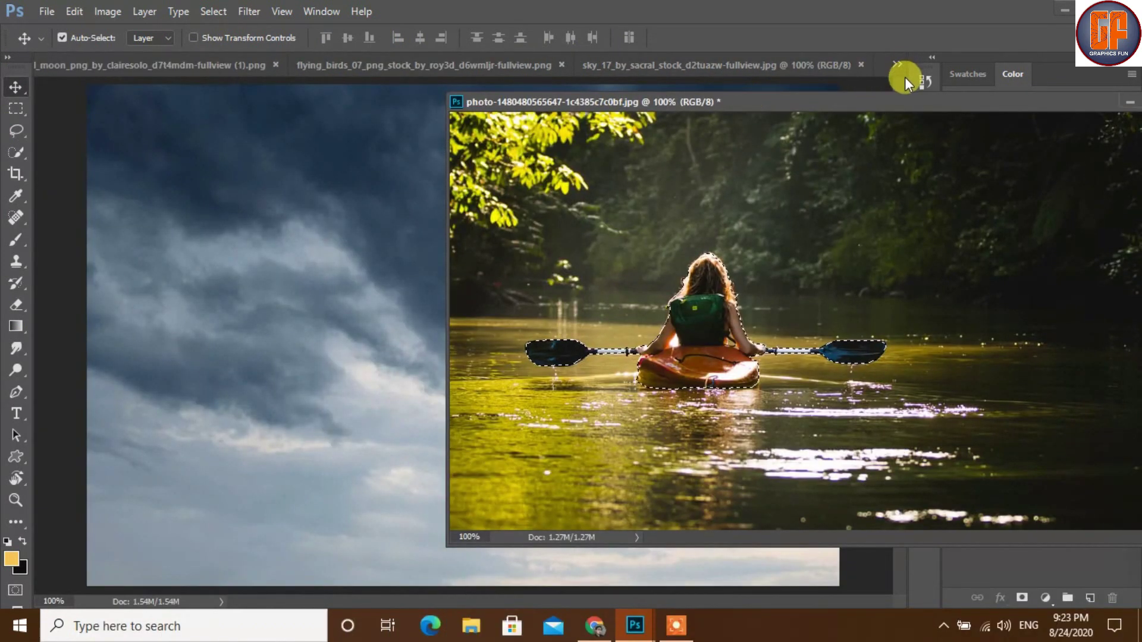
{"action": "left_click", "coordinate": [897, 62]}
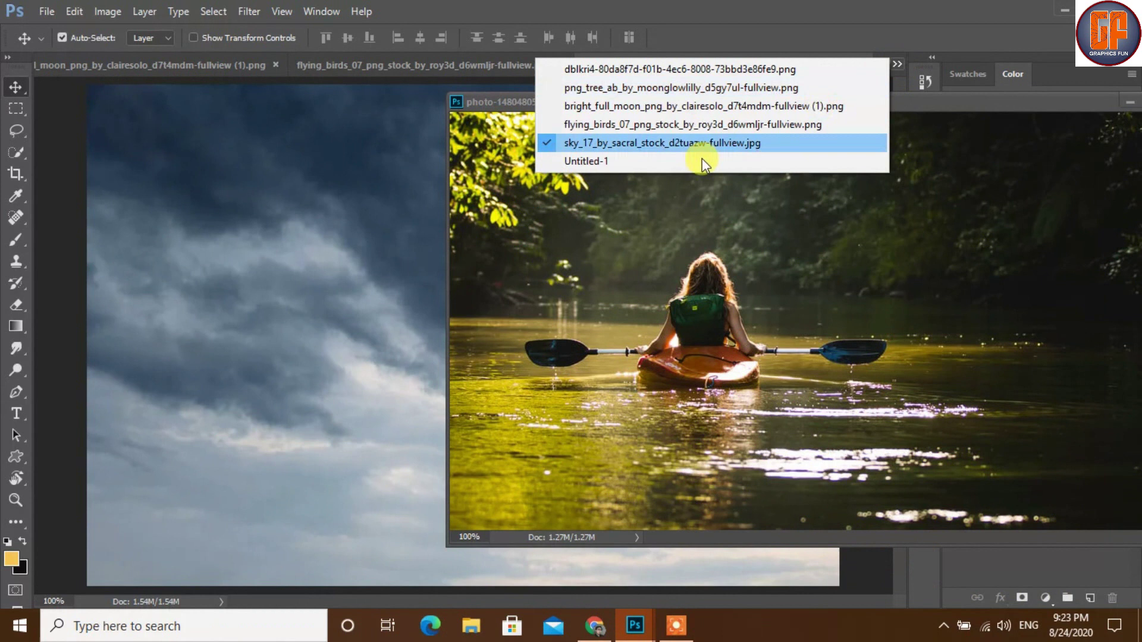
{"action": "left_click", "coordinate": [691, 167]}
{"action": "left_click_drag", "start_coordinate": [795, 104], "coordinate": [825, 96]}
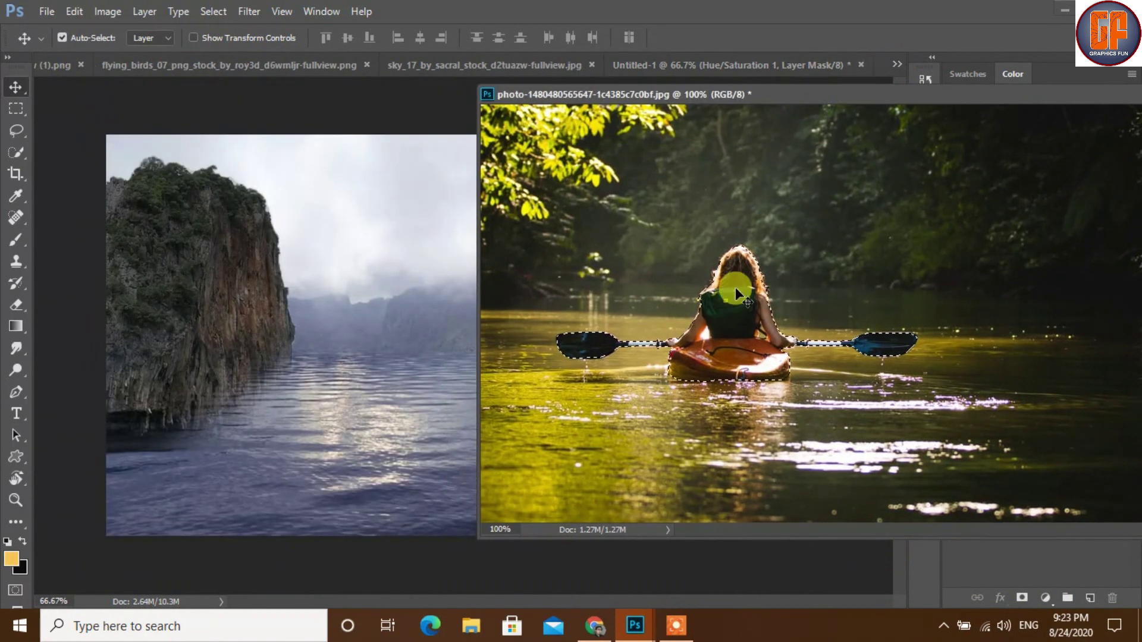
{"action": "left_click_drag", "start_coordinate": [735, 287], "coordinate": [407, 388]}
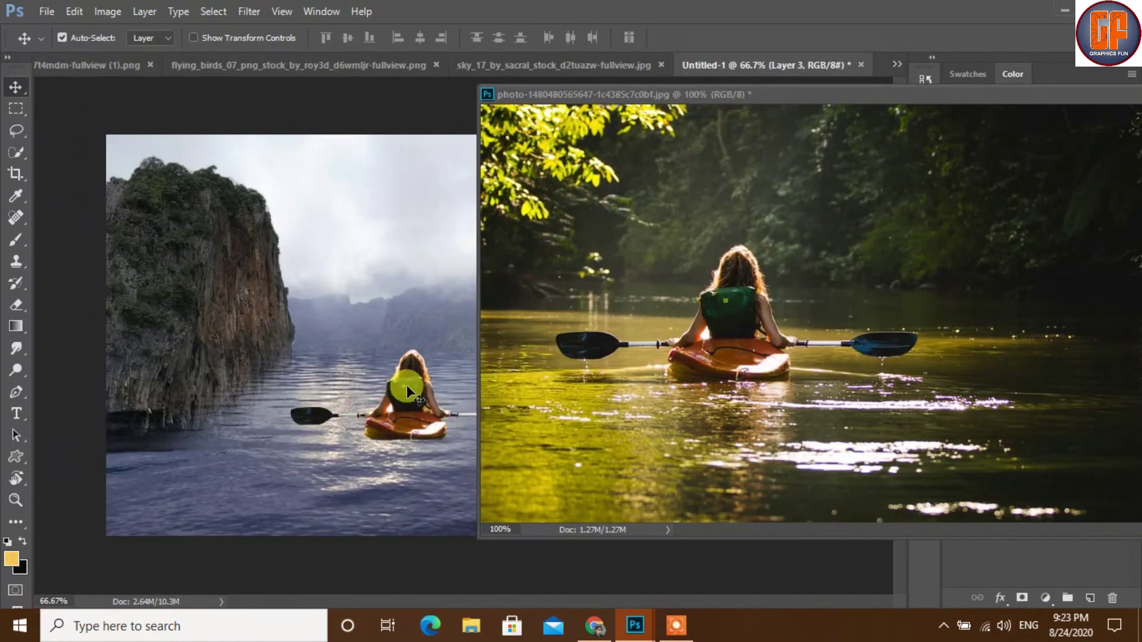
{"action": "left_click_drag", "start_coordinate": [955, 94], "coordinate": [797, 173]}
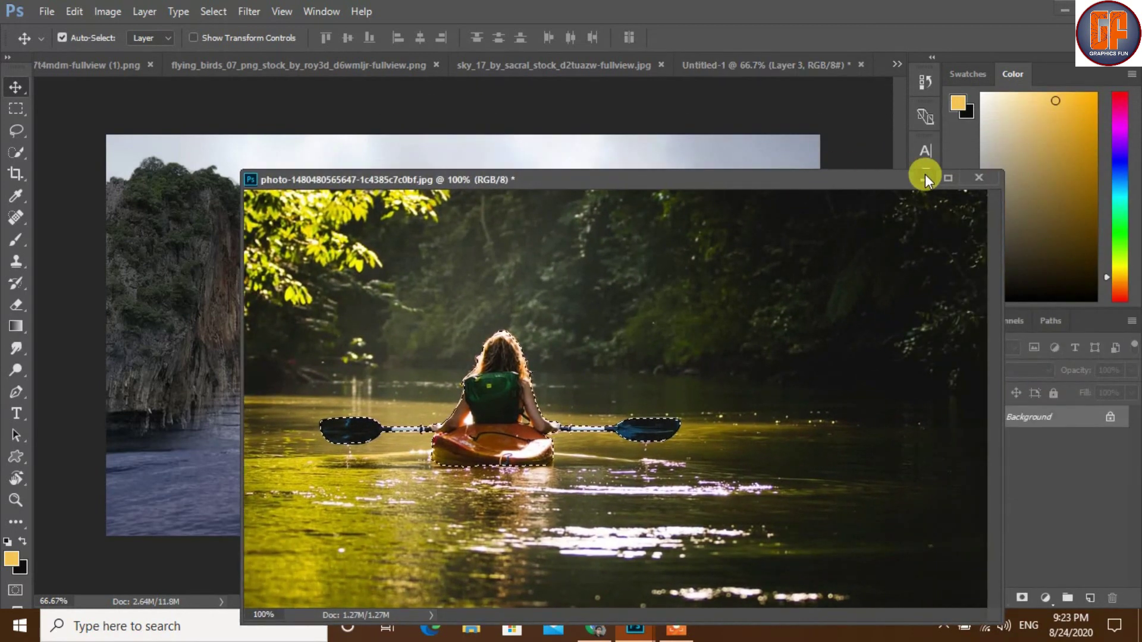
Step: Free-transform the kayaker down to about 69% and position her near the lake centre
{"action": "left_click", "coordinate": [925, 173]}
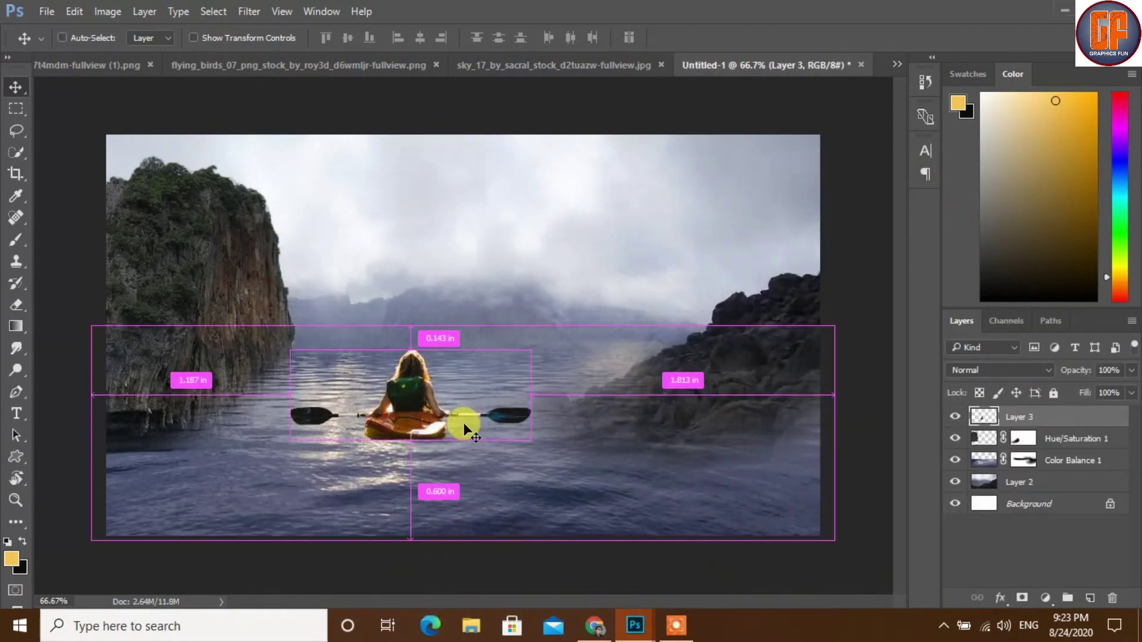
{"action": "key", "text": "ctrl+t"}
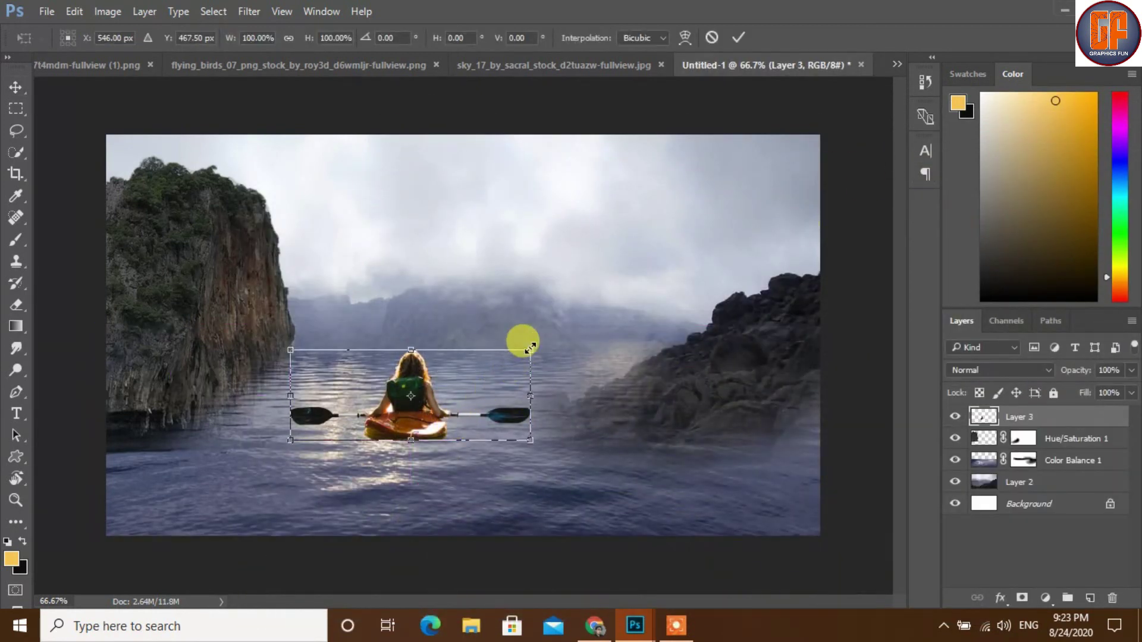
{"action": "left_click_drag", "start_coordinate": [530, 348], "coordinate": [503, 374]}
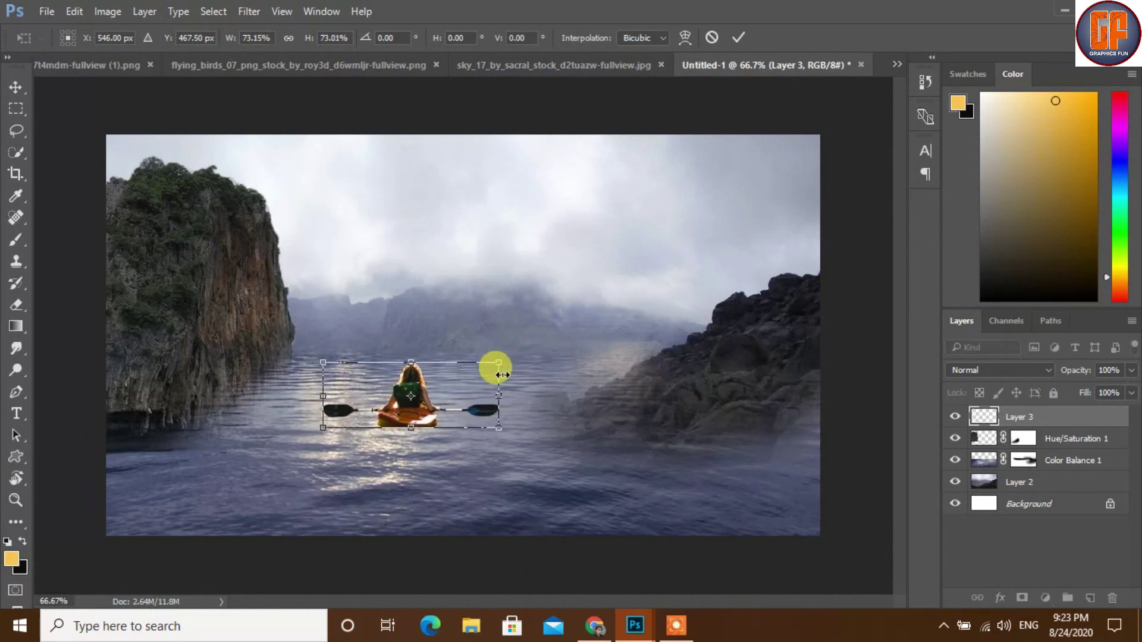
{"action": "mouse_move", "coordinate": [424, 388]}
{"action": "left_mouse_down"}
{"action": "mouse_move", "coordinate": [437, 405]}
{"action": "mouse_move", "coordinate": [459, 387]}
{"action": "left_mouse_up"}
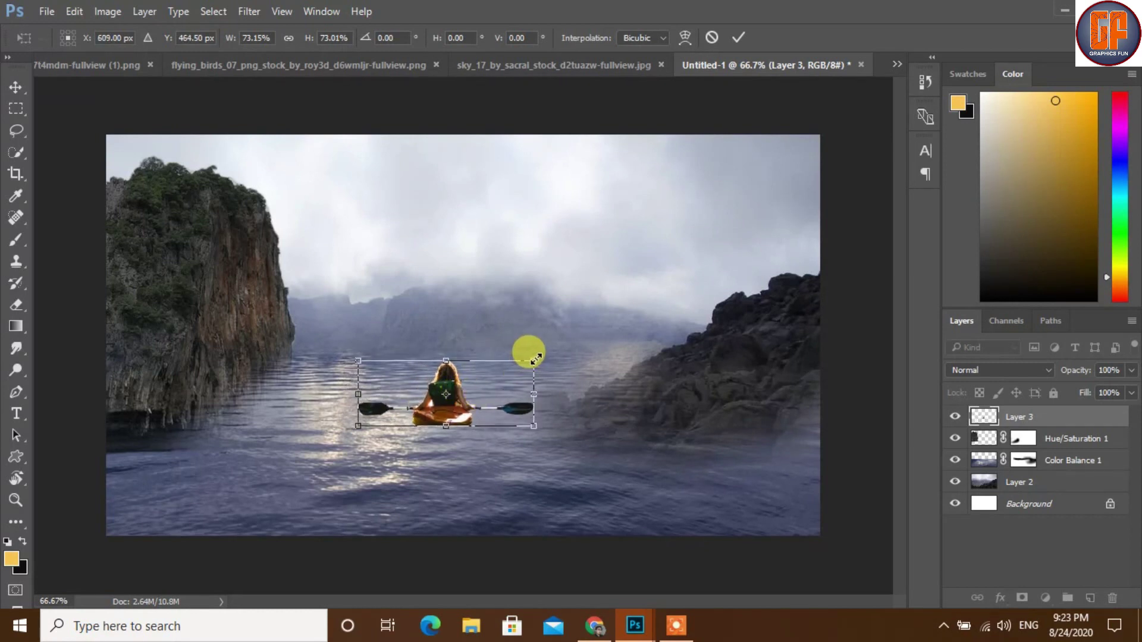
{"action": "left_click_drag", "start_coordinate": [535, 359], "coordinate": [528, 362]}
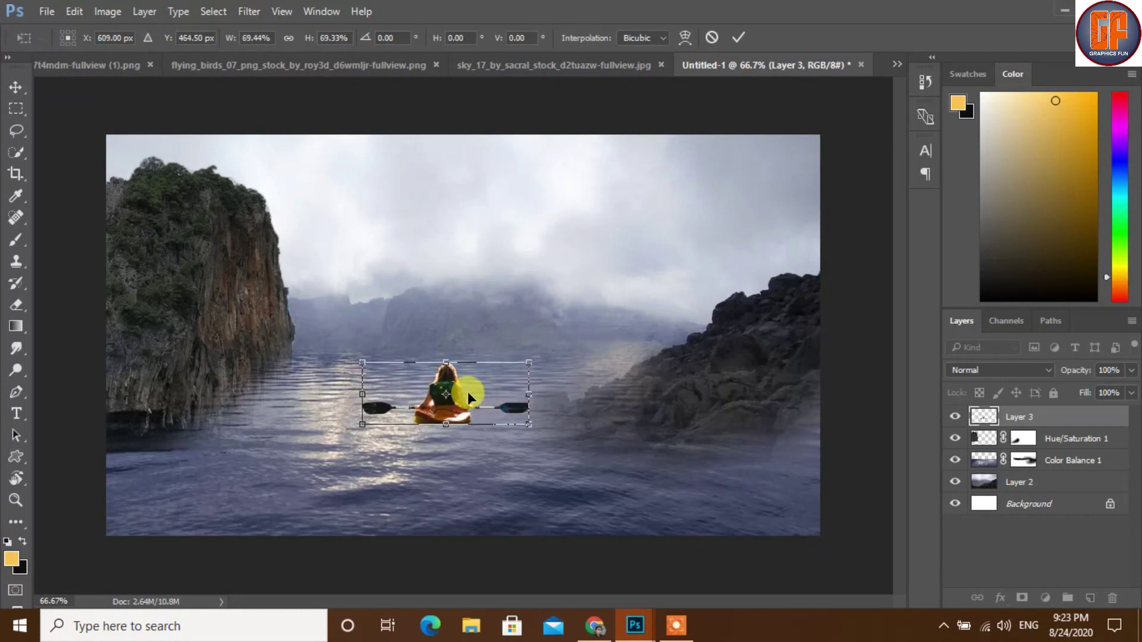
{"action": "left_click_drag", "start_coordinate": [465, 393], "coordinate": [462, 387]}
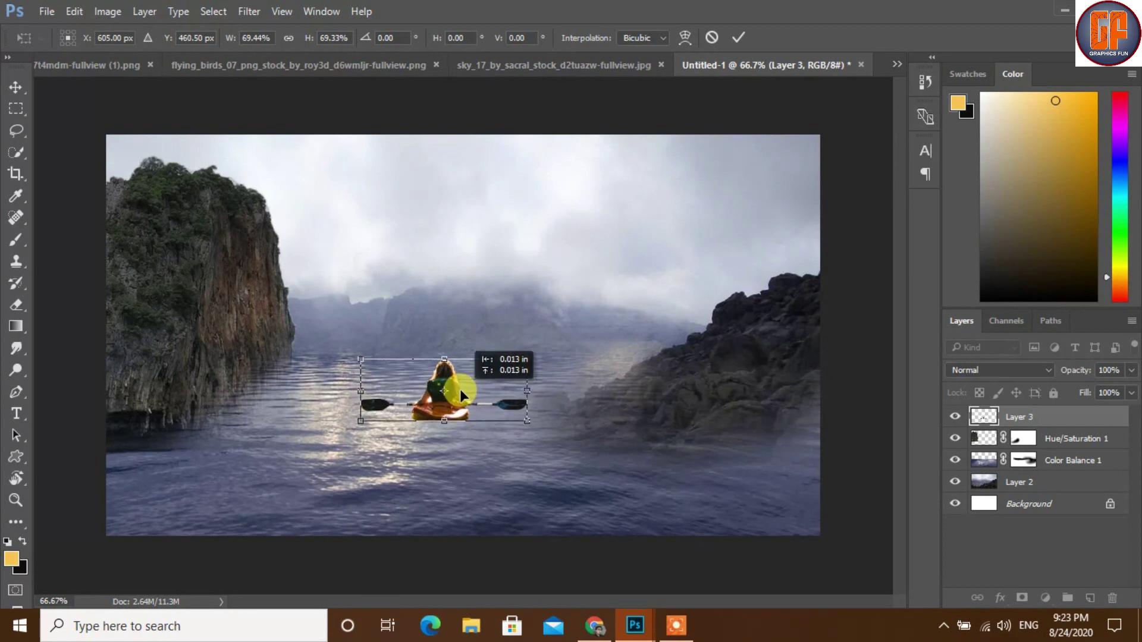
Step: Commit the kayaker's resize, give Layer 3 a mask, and ready a black brush
{"action": "left_click", "coordinate": [732, 39]}
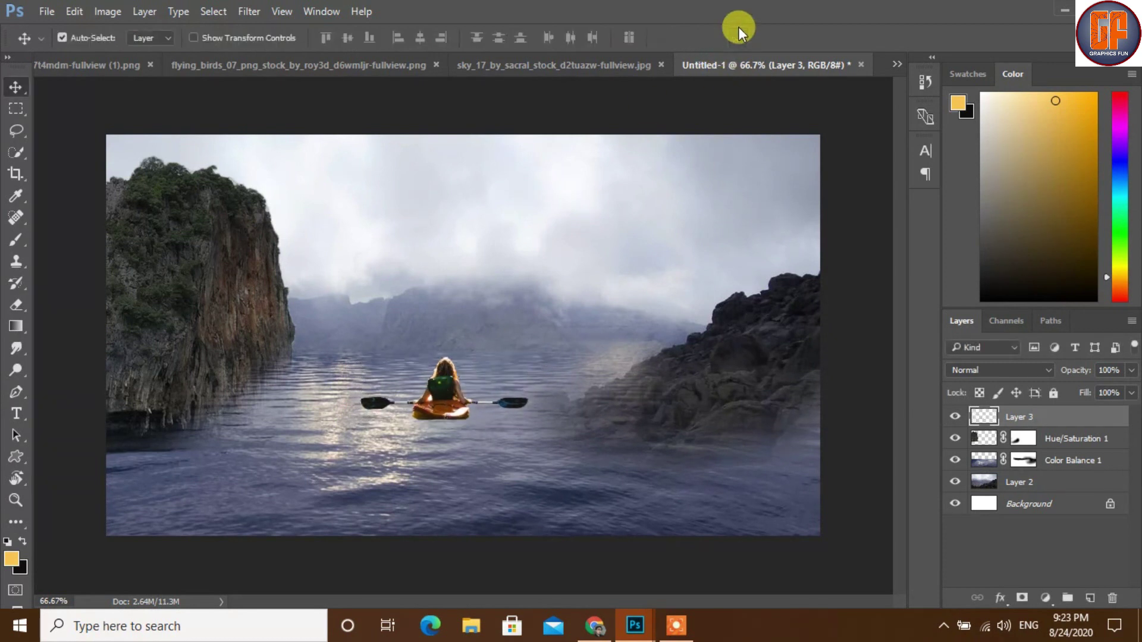
{"action": "left_click", "coordinate": [1020, 597]}
{"action": "left_click", "coordinate": [16, 239]}
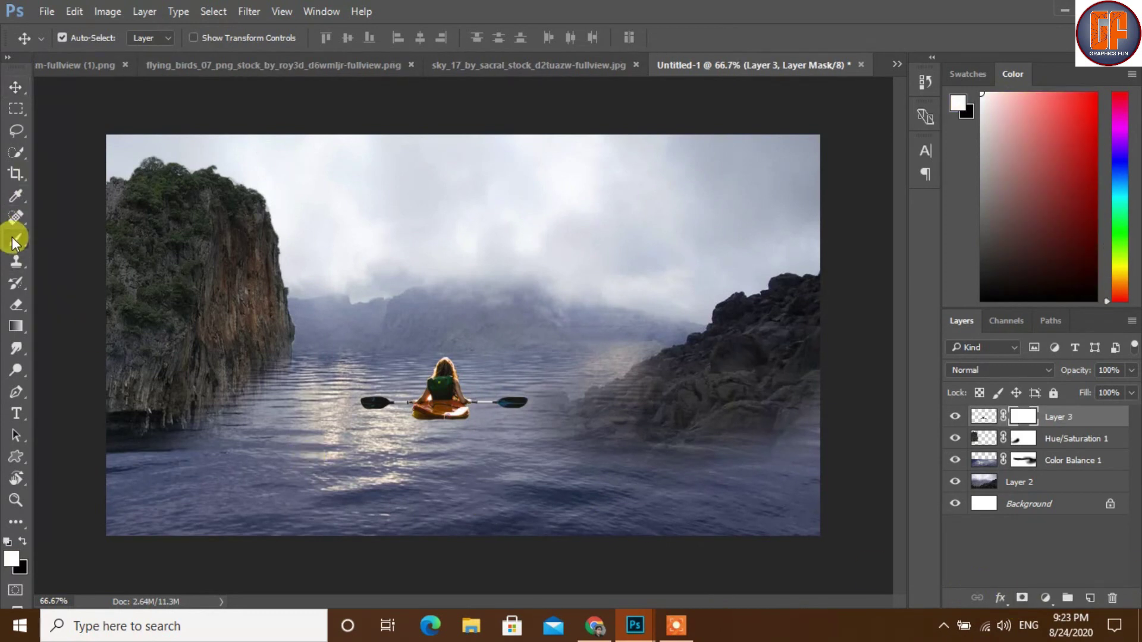
{"action": "left_click", "coordinate": [20, 540]}
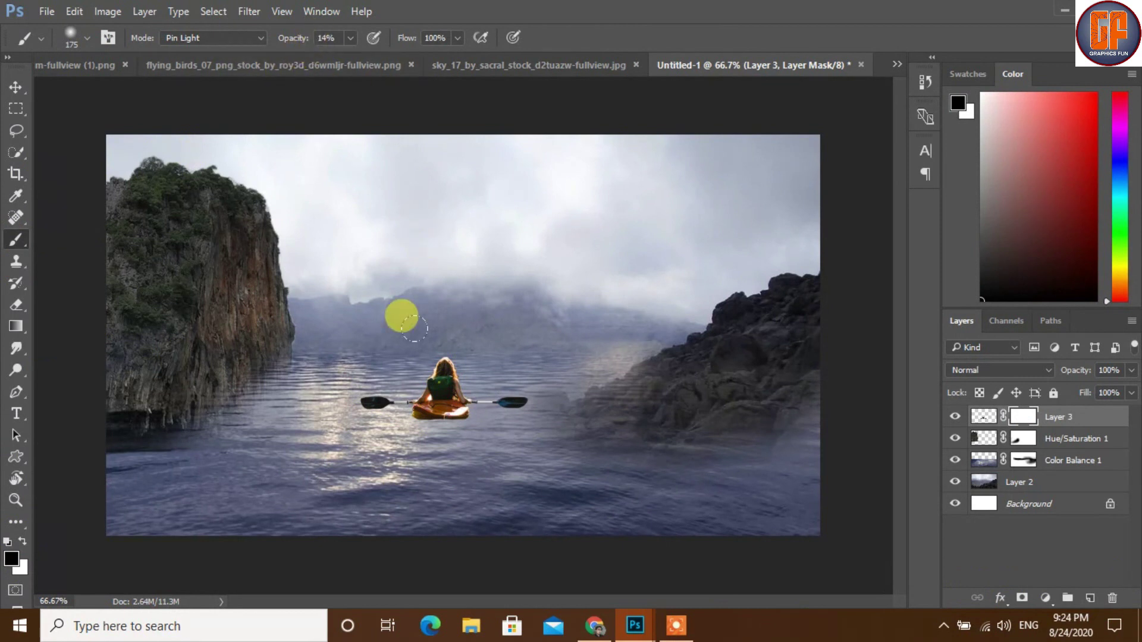
{"action": "key", "text": "ctrl+plus"}
{"action": "key", "text": "ctrl+plus"}
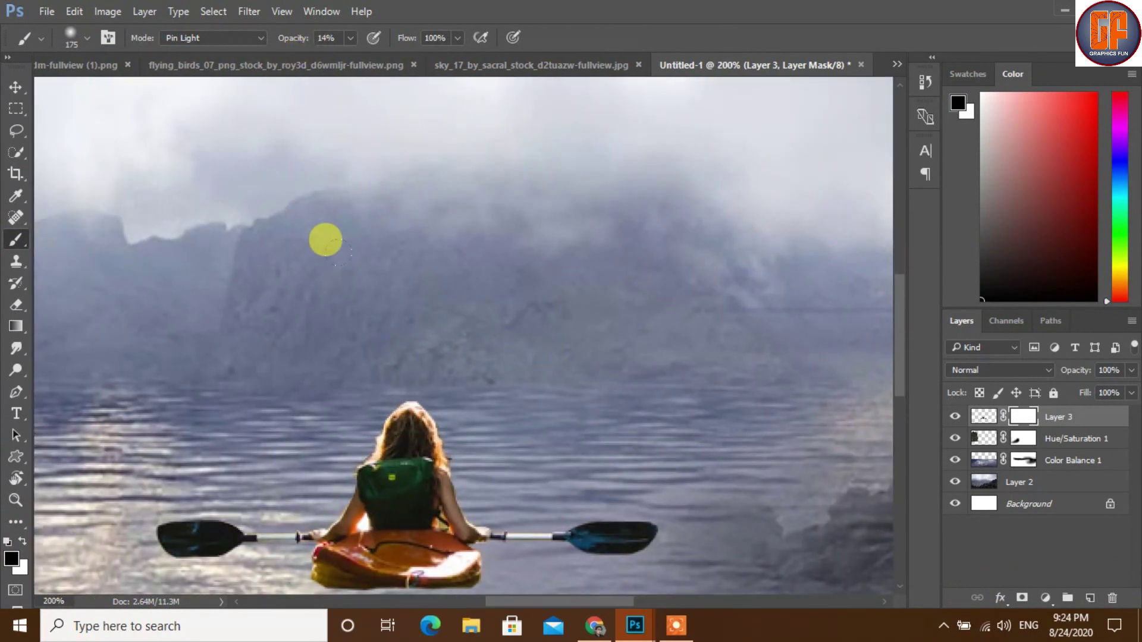
{"action": "key", "text": "ctrl+minus"}
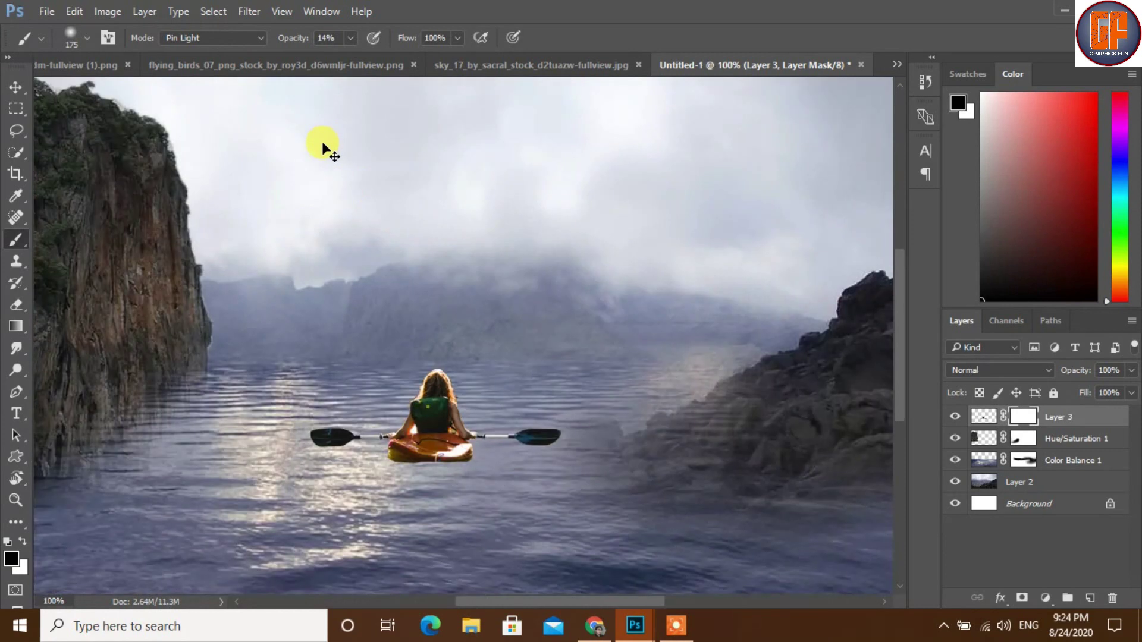
{"action": "key", "text": "ctrl+minus"}
{"action": "left_click", "coordinate": [983, 416]}
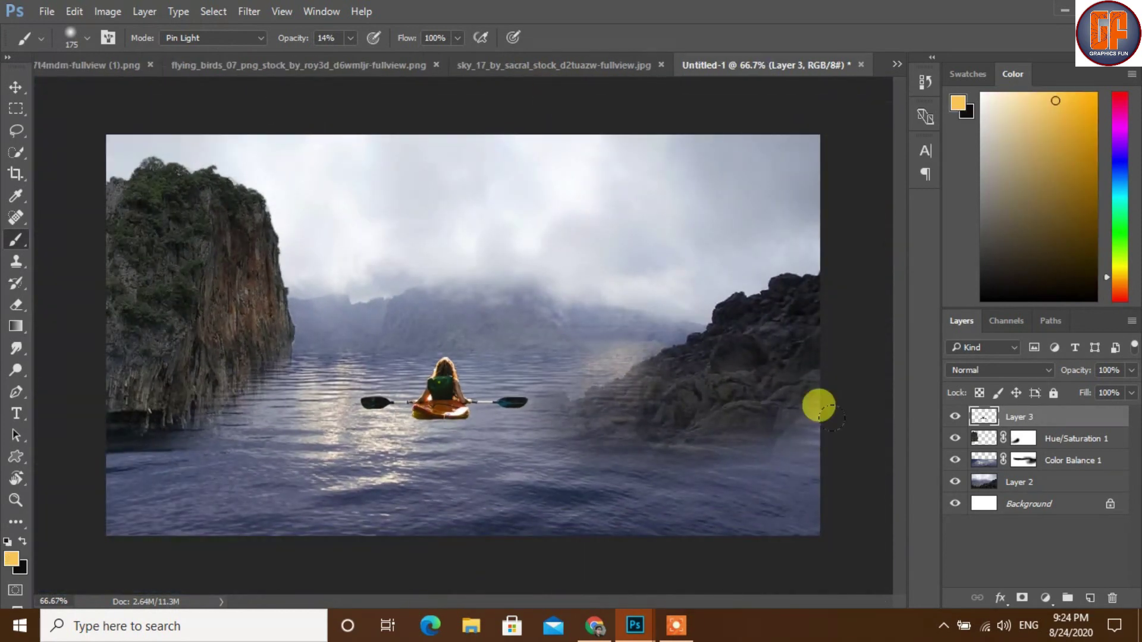
Step: Clip a Hue/Saturation adjustment to the kayaker: Hue +12, Saturation -51, Lightness -9
{"action": "left_click", "coordinate": [1045, 598]}
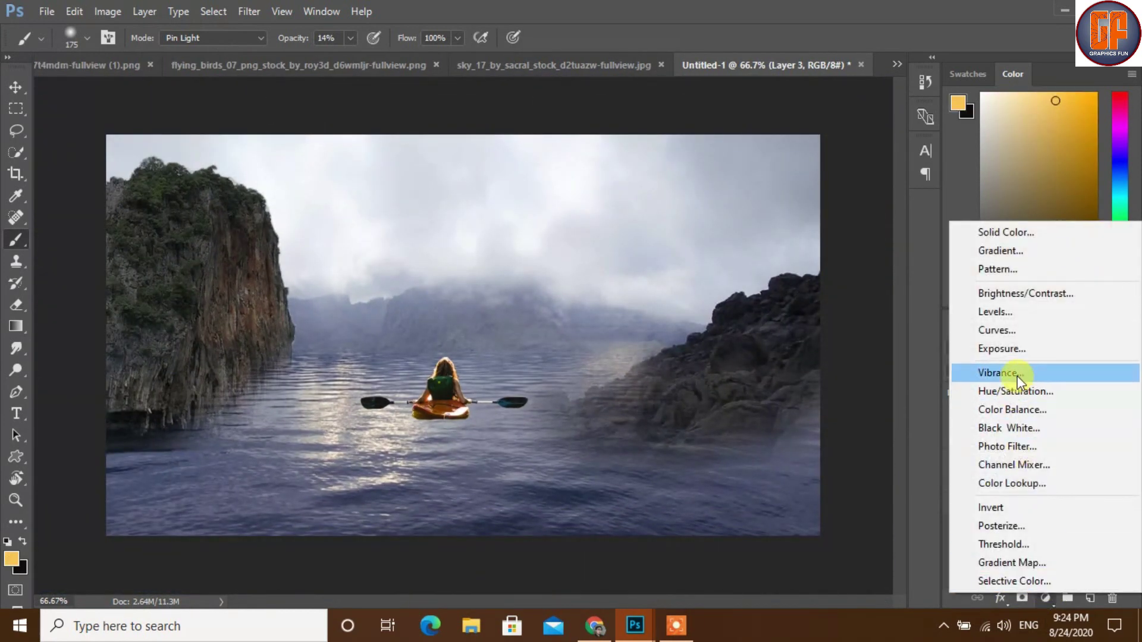
{"action": "left_click", "coordinate": [1030, 391]}
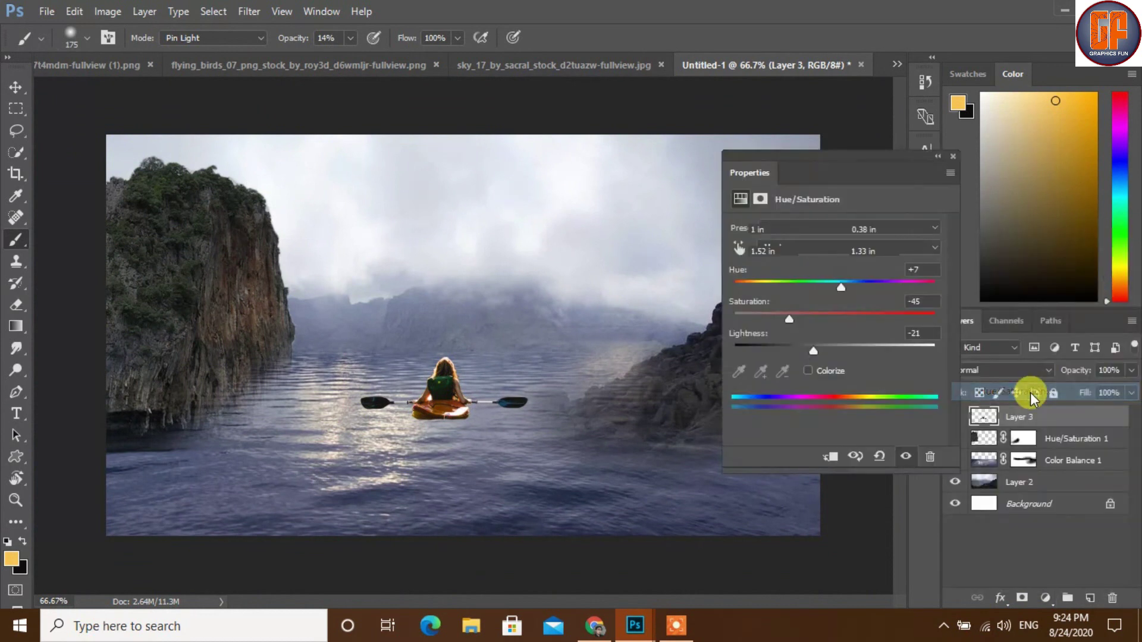
{"action": "left_click", "coordinate": [832, 457]}
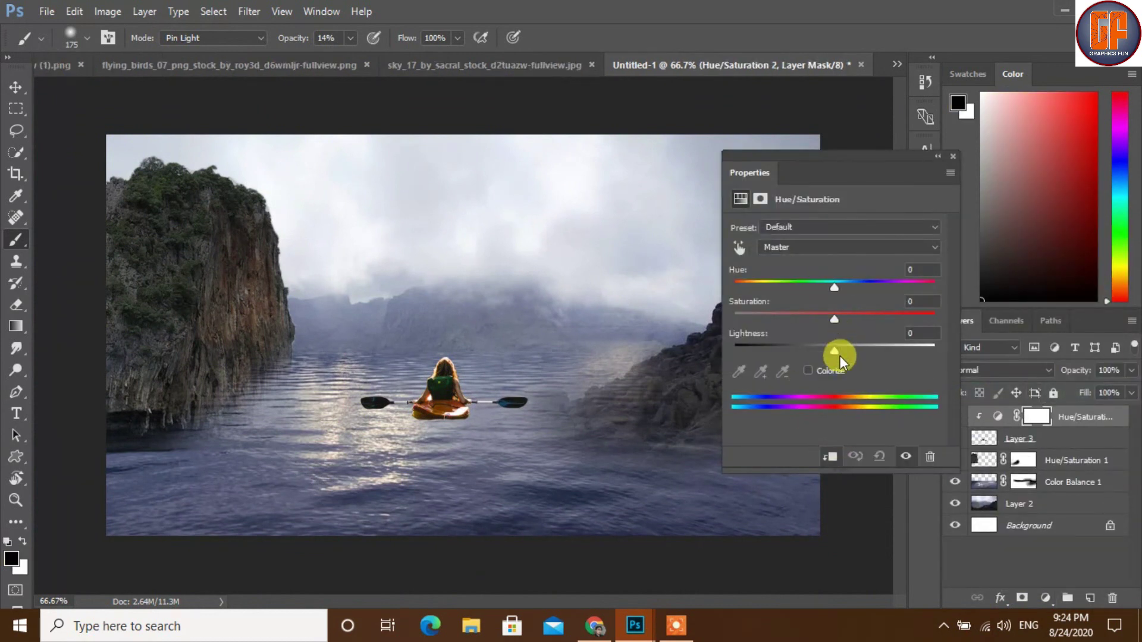
{"action": "mouse_move", "coordinate": [825, 351]}
{"action": "left_mouse_down"}
{"action": "mouse_move", "coordinate": [816, 350]}
{"action": "mouse_move", "coordinate": [830, 316]}
{"action": "mouse_move", "coordinate": [780, 317]}
{"action": "left_mouse_up"}
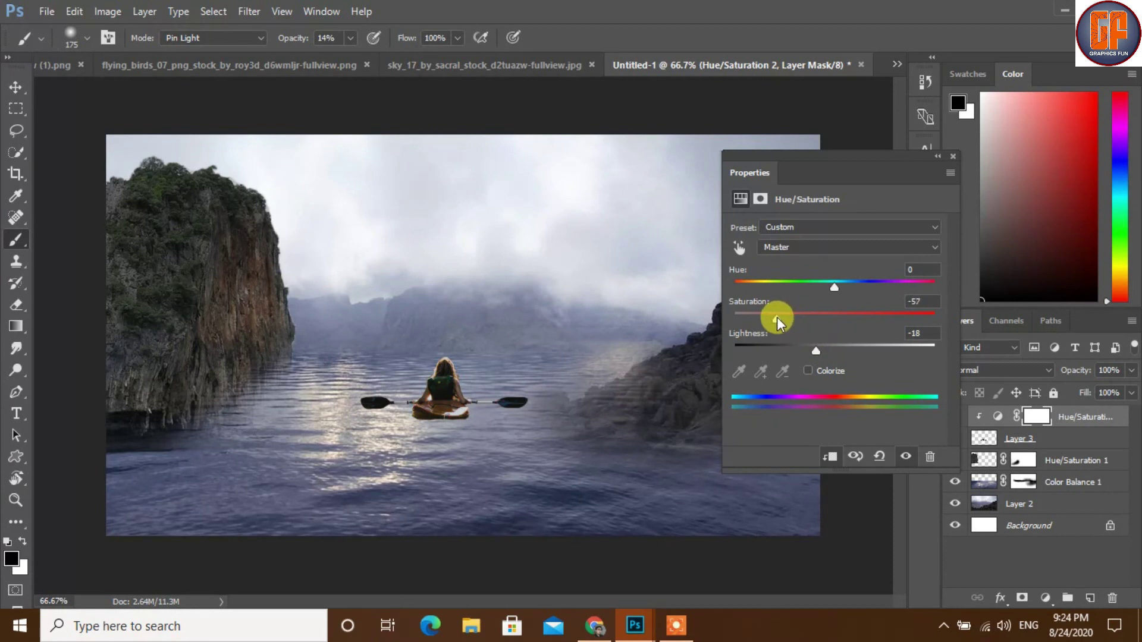
{"action": "left_click_drag", "start_coordinate": [834, 288], "coordinate": [835, 291]}
{"action": "left_click_drag", "start_coordinate": [822, 352], "coordinate": [825, 352]}
{"action": "left_click_drag", "start_coordinate": [847, 291], "coordinate": [849, 292]}
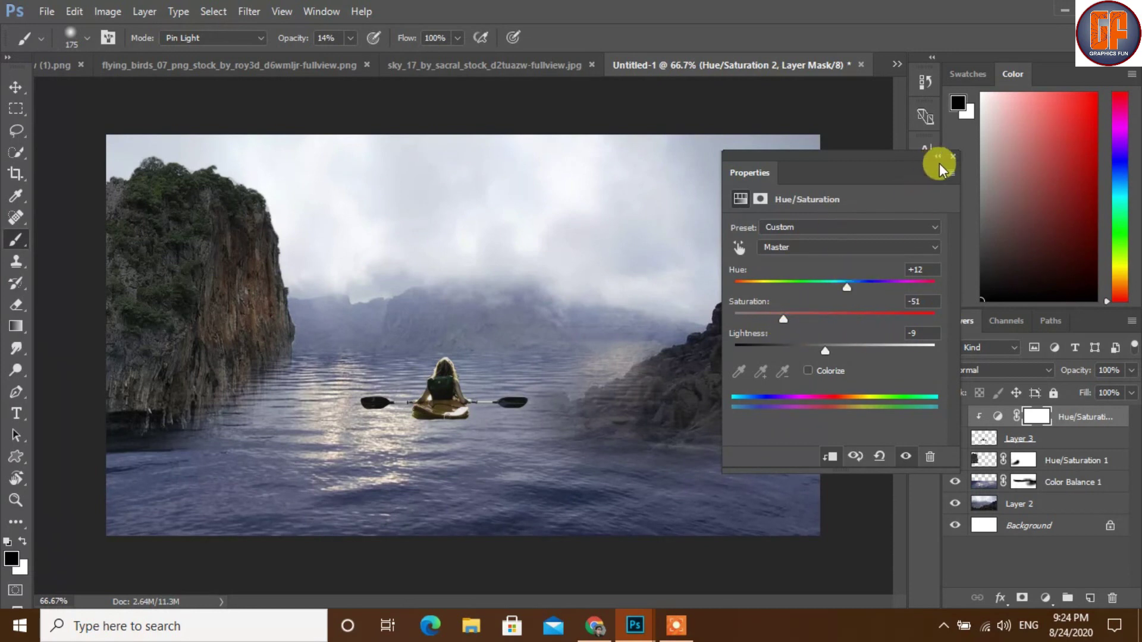
{"action": "left_click", "coordinate": [953, 155]}
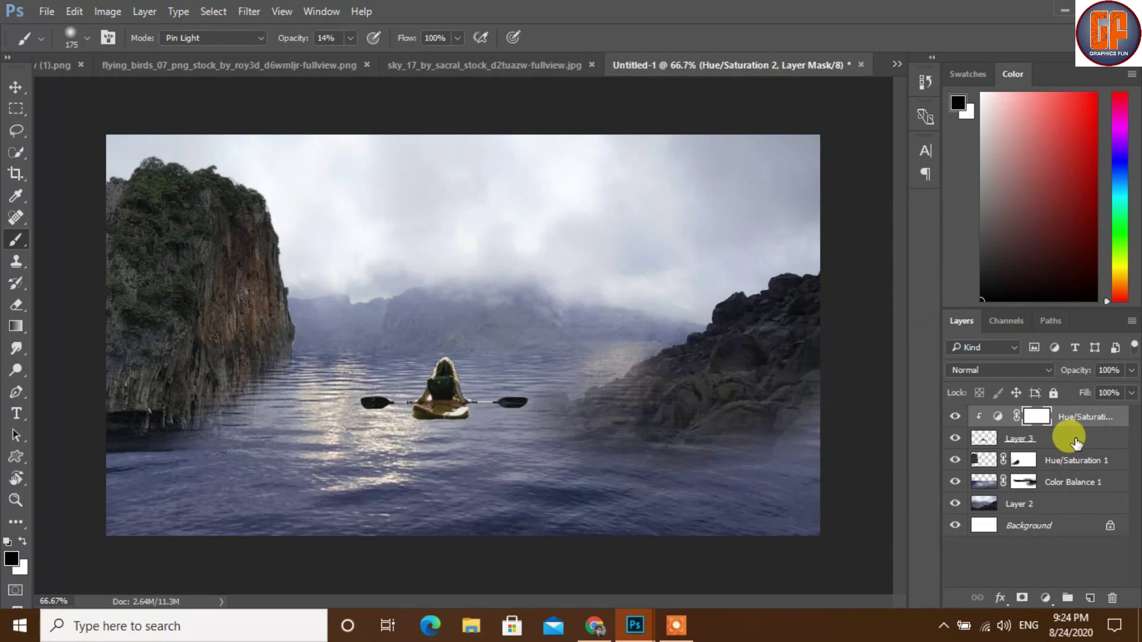
Step: Merge the kayaker layer with Hue/Saturation 2 and target the merged layer's mask
{"action": "left_click", "coordinate": [1076, 441]}
{"action": "right_click", "coordinate": [1077, 442]}
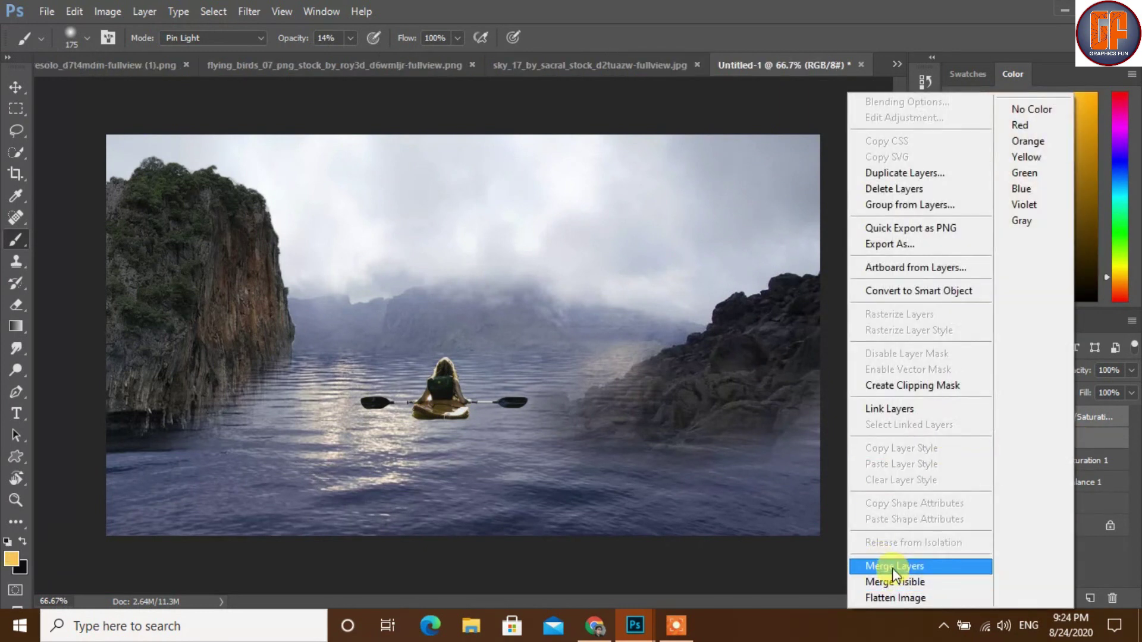
{"action": "left_click", "coordinate": [897, 566]}
{"action": "left_click", "coordinate": [1023, 416]}
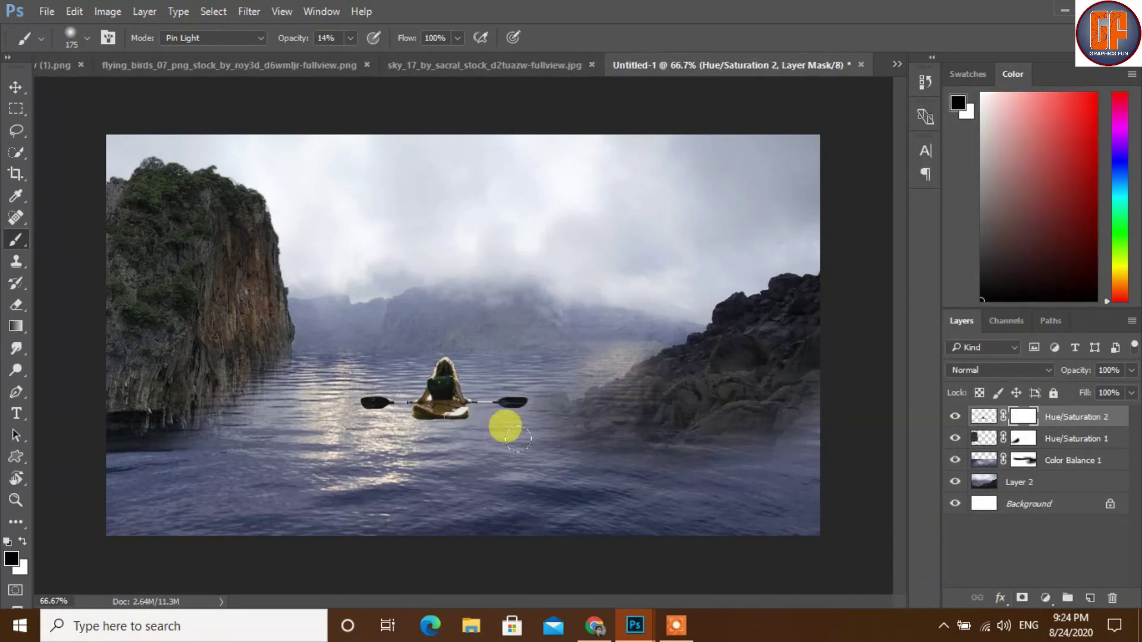
Step: Paint black with a small brush to soften the paddle and kayak edges into the water
{"action": "scroll", "coordinate": [487, 431], "scroll_direction": "up", "scroll_amount": 1}
{"action": "scroll", "coordinate": [486, 431], "scroll_direction": "up", "scroll_amount": 1}
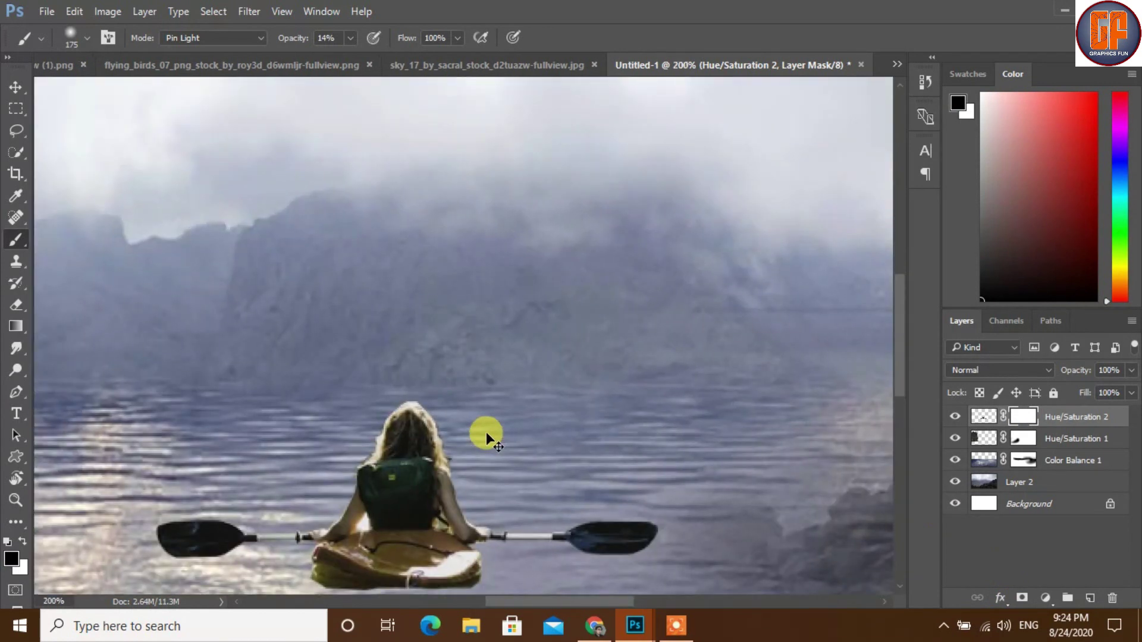
{"action": "scroll", "coordinate": [486, 431], "scroll_direction": "up", "scroll_amount": 1}
{"action": "left_click_drag", "start_coordinate": [556, 428], "coordinate": [487, 146]}
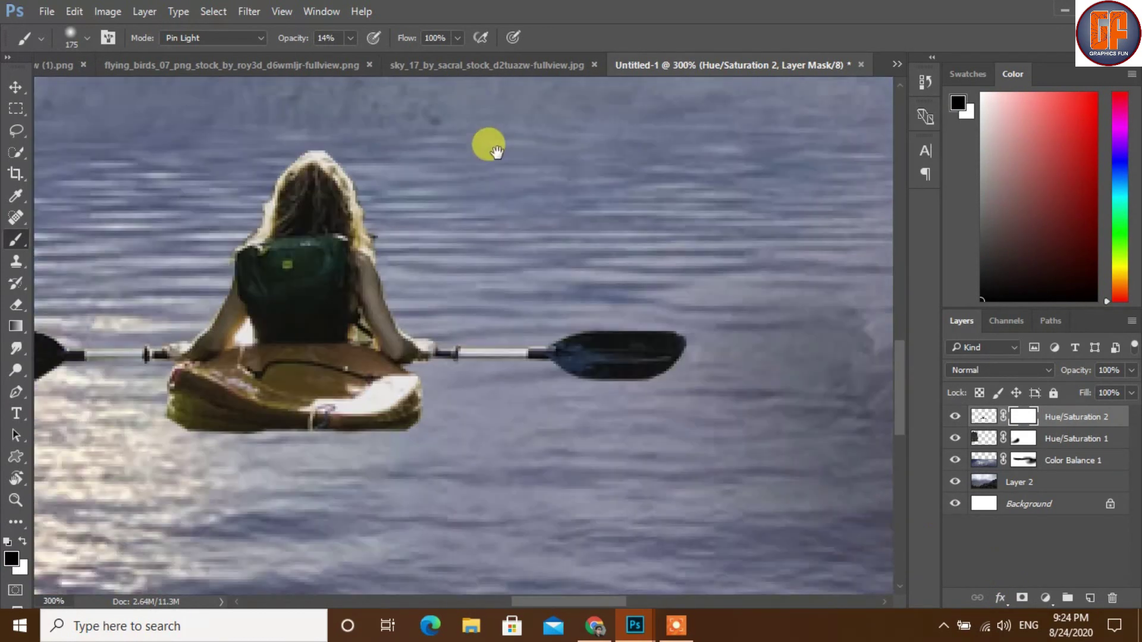
{"action": "key", "text": "bracketleft"}
{"action": "key", "text": "bracketleft"}
{"action": "key", "text": "bracketleft"}
{"action": "key", "text": "bracketleft"}
{"action": "key", "text": "bracketleft"}
{"action": "key", "text": "bracketleft"}
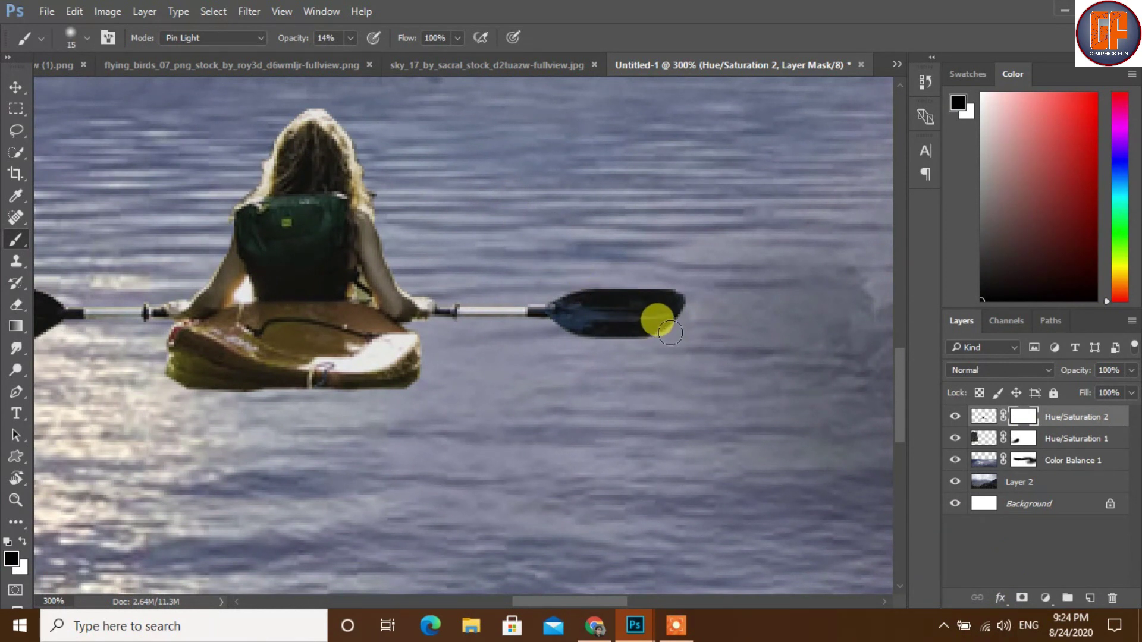
{"action": "mouse_move", "coordinate": [663, 340]}
{"action": "left_mouse_down"}
{"action": "mouse_move", "coordinate": [669, 326]}
{"action": "mouse_move", "coordinate": [614, 337]}
{"action": "mouse_move", "coordinate": [636, 343]}
{"action": "mouse_move", "coordinate": [671, 324]}
{"action": "mouse_move", "coordinate": [635, 344]}
{"action": "mouse_move", "coordinate": [628, 338]}
{"action": "mouse_move", "coordinate": [653, 328]}
{"action": "mouse_move", "coordinate": [555, 344]}
{"action": "mouse_move", "coordinate": [638, 335]}
{"action": "mouse_move", "coordinate": [612, 332]}
{"action": "mouse_move", "coordinate": [642, 319]}
{"action": "mouse_move", "coordinate": [319, 454]}
{"action": "mouse_move", "coordinate": [357, 370]}
{"action": "mouse_move", "coordinate": [403, 386]}
{"action": "left_mouse_up"}
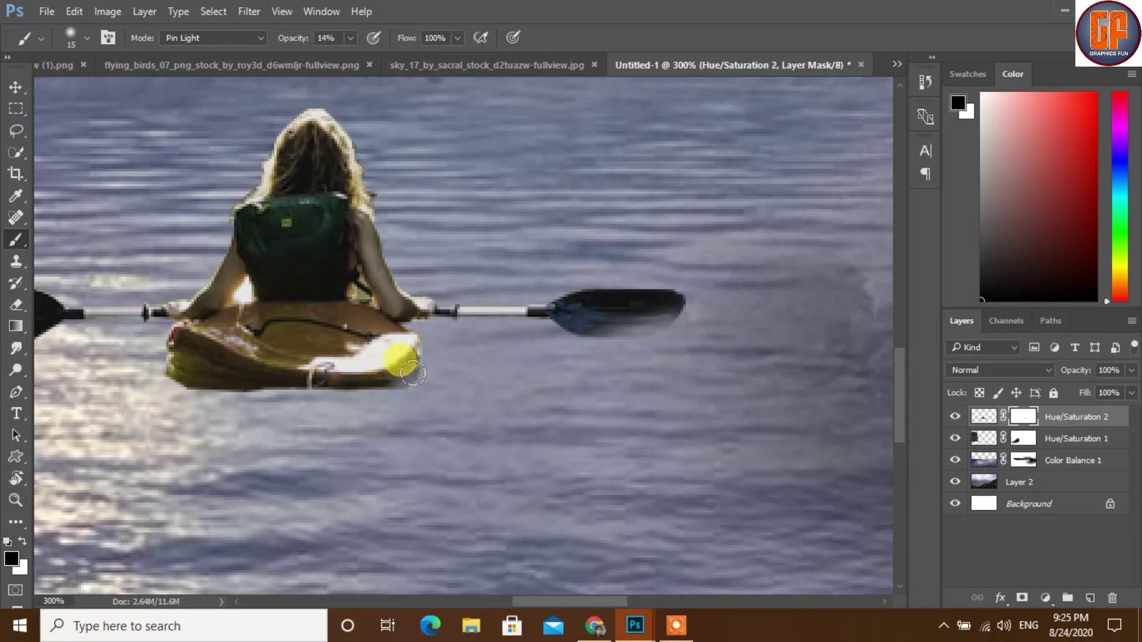
{"action": "mouse_move", "coordinate": [391, 388]}
{"action": "left_mouse_down"}
{"action": "mouse_move", "coordinate": [311, 375]}
{"action": "mouse_move", "coordinate": [401, 389]}
{"action": "mouse_move", "coordinate": [380, 400]}
{"action": "mouse_move", "coordinate": [401, 387]}
{"action": "mouse_move", "coordinate": [348, 392]}
{"action": "mouse_move", "coordinate": [415, 382]}
{"action": "mouse_move", "coordinate": [270, 394]}
{"action": "mouse_move", "coordinate": [235, 386]}
{"action": "mouse_move", "coordinate": [293, 392]}
{"action": "mouse_move", "coordinate": [153, 367]}
{"action": "mouse_move", "coordinate": [183, 380]}
{"action": "mouse_move", "coordinate": [161, 360]}
{"action": "mouse_move", "coordinate": [222, 389]}
{"action": "mouse_move", "coordinate": [204, 393]}
{"action": "mouse_move", "coordinate": [305, 395]}
{"action": "mouse_move", "coordinate": [159, 372]}
{"action": "mouse_move", "coordinate": [173, 389]}
{"action": "mouse_move", "coordinate": [225, 388]}
{"action": "mouse_move", "coordinate": [198, 365]}
{"action": "mouse_move", "coordinate": [443, 364]}
{"action": "mouse_move", "coordinate": [223, 372]}
{"action": "mouse_move", "coordinate": [267, 349]}
{"action": "mouse_move", "coordinate": [285, 371]}
{"action": "mouse_move", "coordinate": [278, 335]}
{"action": "mouse_move", "coordinate": [264, 350]}
{"action": "mouse_move", "coordinate": [209, 347]}
{"action": "mouse_move", "coordinate": [256, 344]}
{"action": "mouse_move", "coordinate": [189, 295]}
{"action": "mouse_move", "coordinate": [237, 284]}
{"action": "mouse_move", "coordinate": [198, 307]}
{"action": "mouse_move", "coordinate": [256, 298]}
{"action": "mouse_move", "coordinate": [211, 293]}
{"action": "mouse_move", "coordinate": [220, 354]}
{"action": "mouse_move", "coordinate": [269, 342]}
{"action": "mouse_move", "coordinate": [208, 351]}
{"action": "mouse_move", "coordinate": [177, 339]}
{"action": "mouse_move", "coordinate": [291, 347]}
{"action": "mouse_move", "coordinate": [273, 384]}
{"action": "left_mouse_up"}
{"action": "key", "text": "ctrl+minus"}
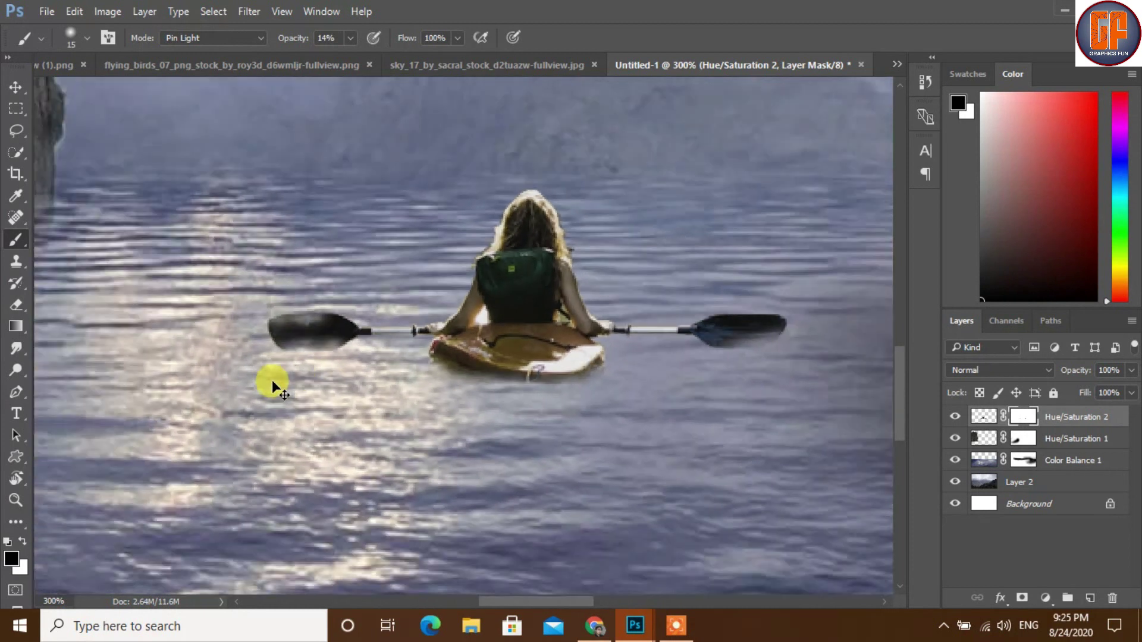
{"action": "key", "text": "ctrl+minus"}
{"action": "key", "text": "ctrl+minus"}
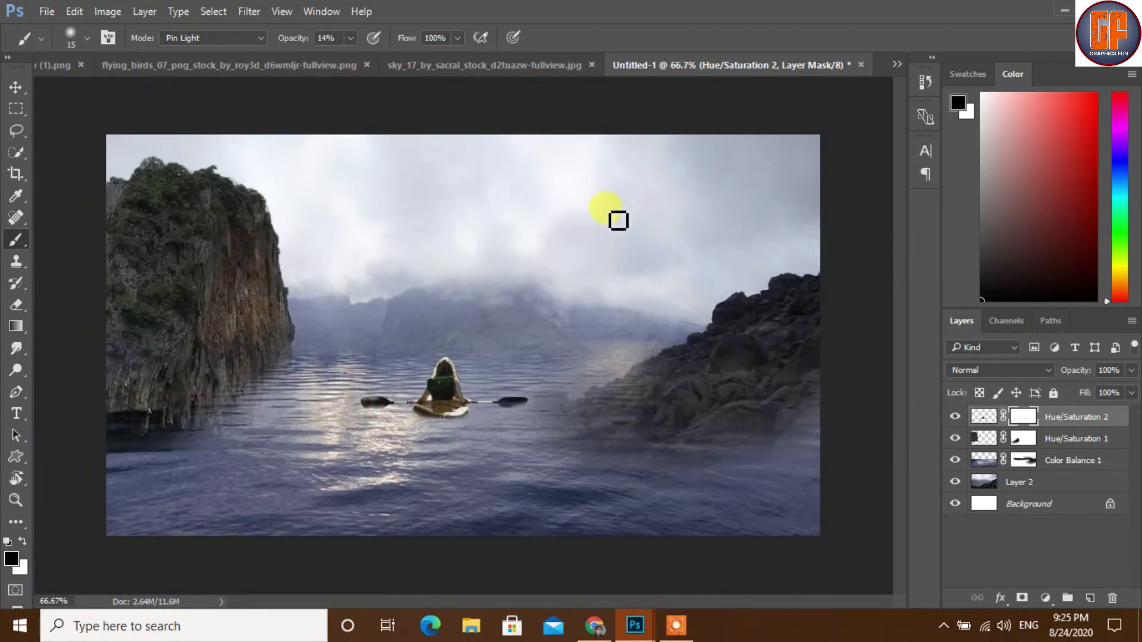
Step: Shade the top of the sky on Layer 2 with a black gradient fading down
{"action": "left_click", "coordinate": [1041, 485]}
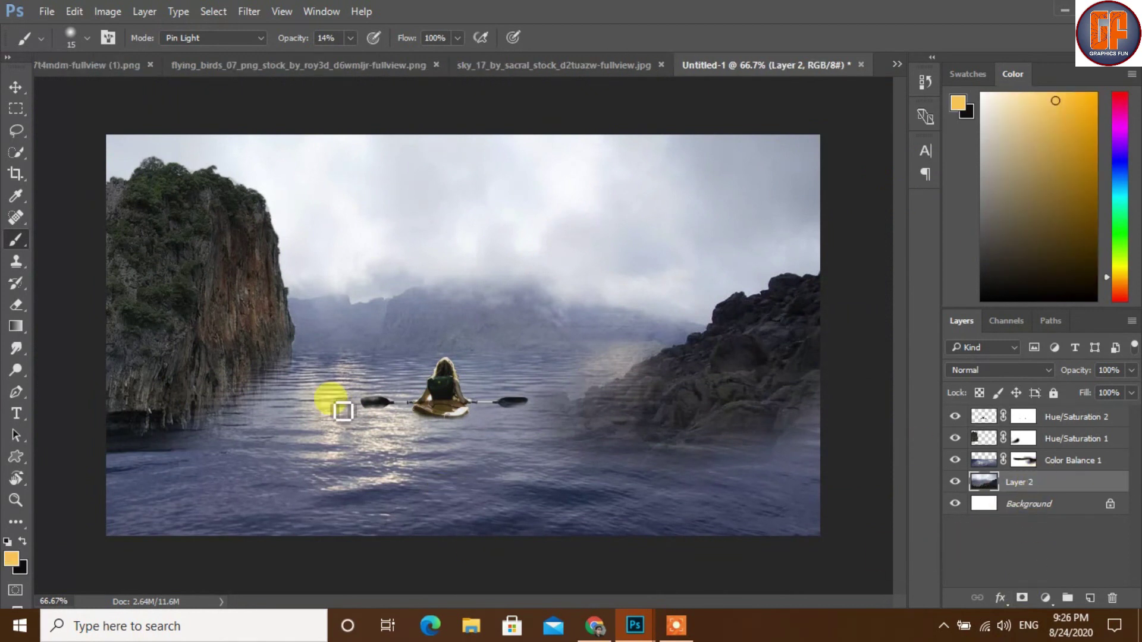
{"action": "left_click", "coordinate": [15, 327]}
{"action": "left_click_drag", "start_coordinate": [454, 101], "coordinate": [453, 200]}
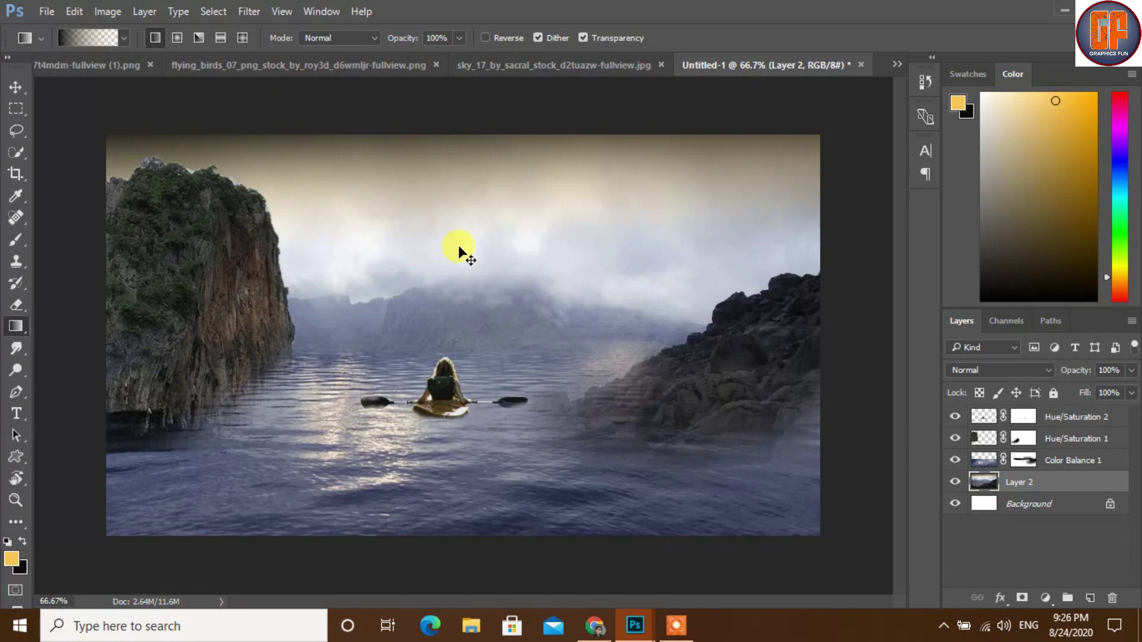
{"action": "key", "text": "ctrl+z"}
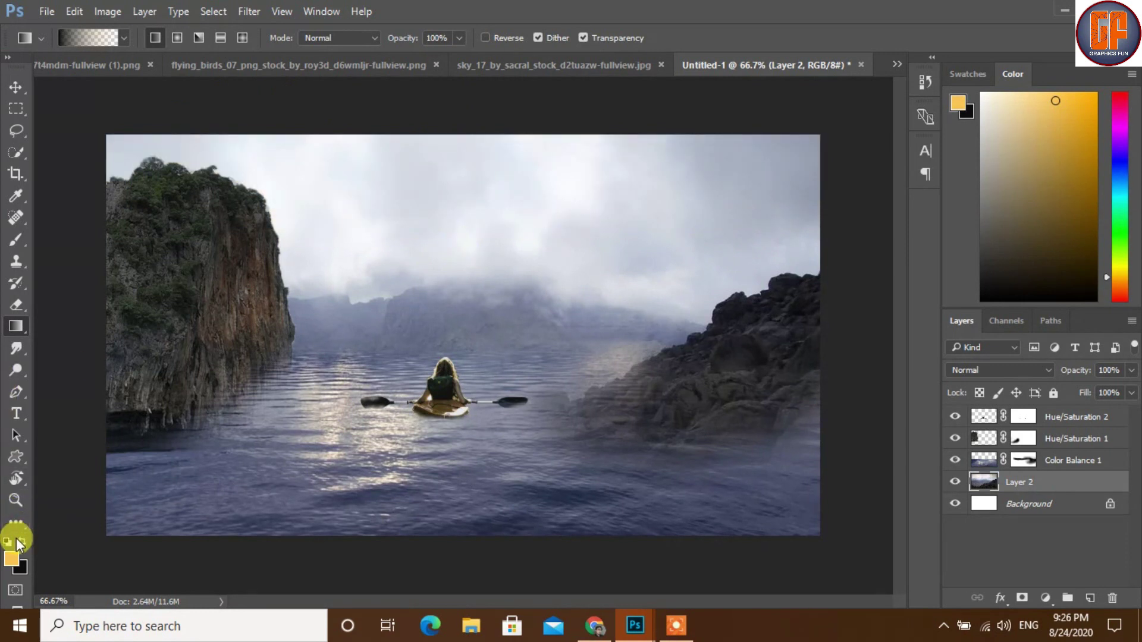
{"action": "left_click", "coordinate": [24, 537]}
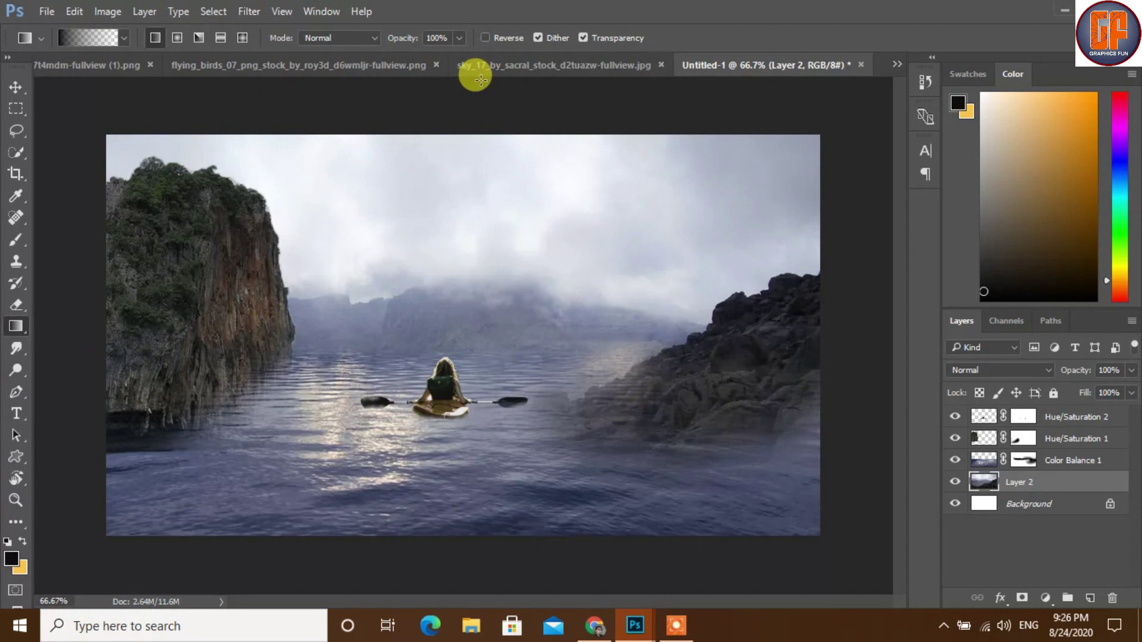
{"action": "left_click_drag", "start_coordinate": [477, 97], "coordinate": [473, 219]}
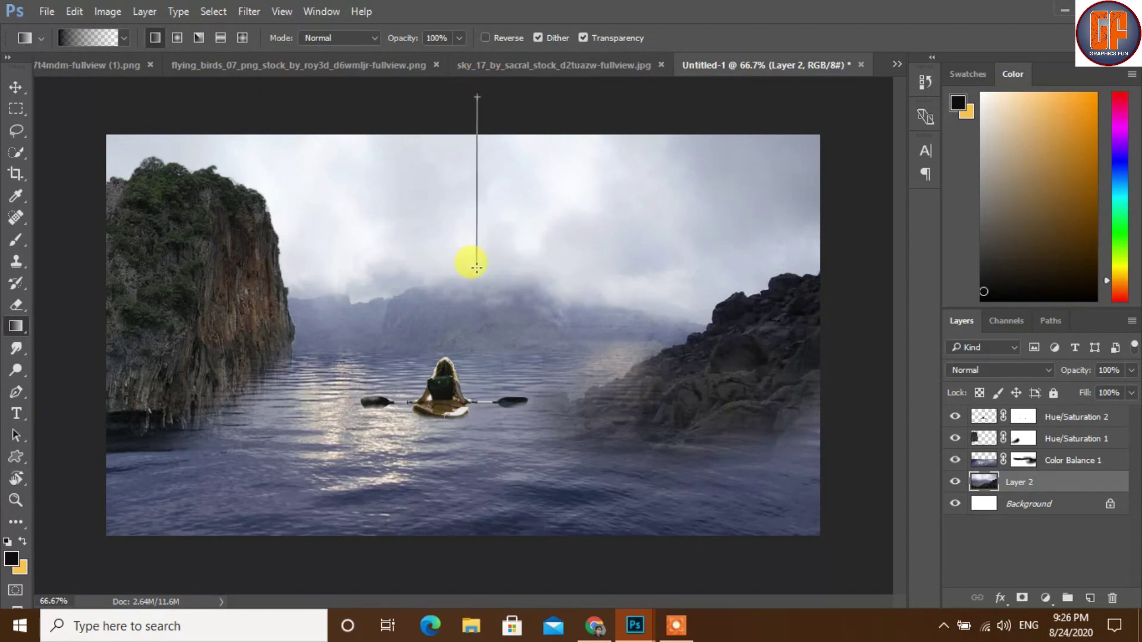
{"action": "left_click_drag", "start_coordinate": [476, 267], "coordinate": [478, 268]}
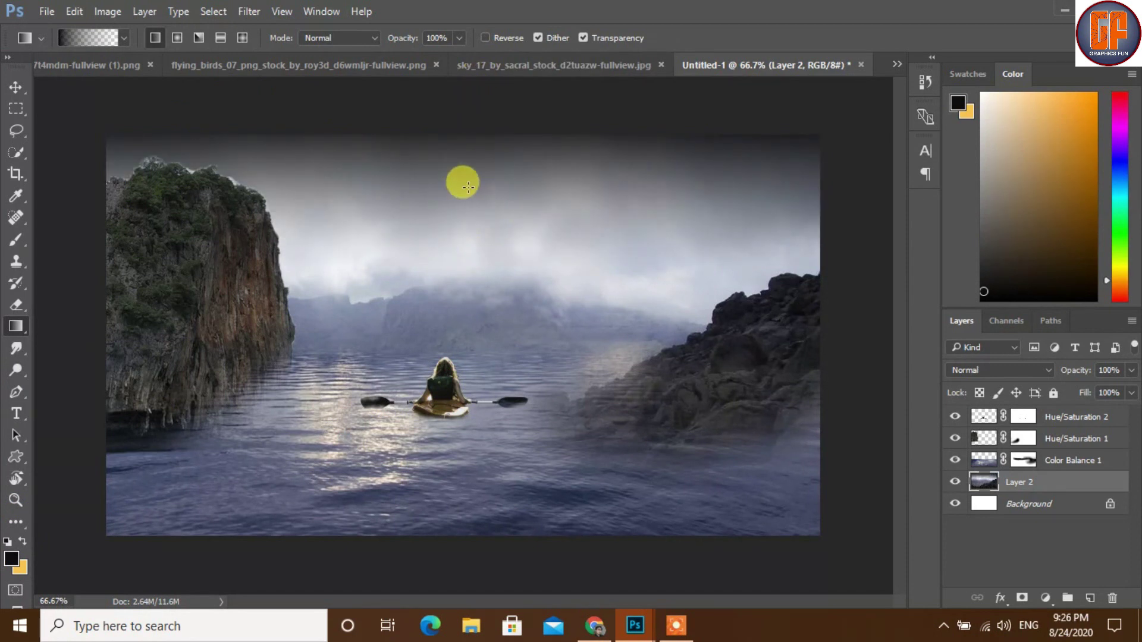
{"action": "left_click", "coordinate": [16, 88]}
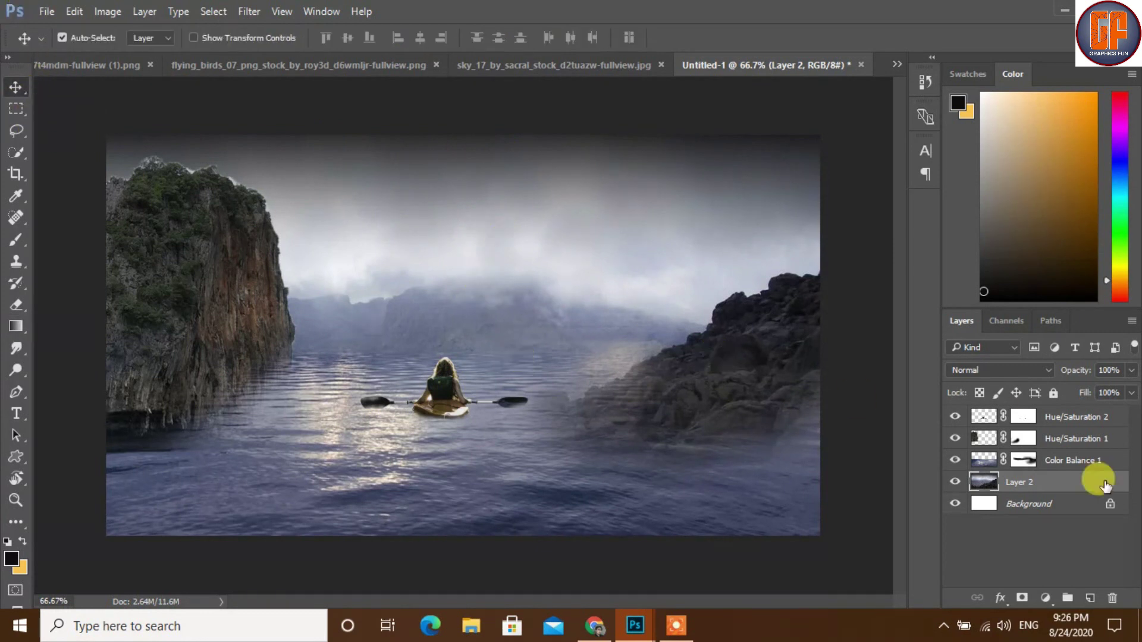
Step: Quick Select the whole left cliff rock on the Hue/Saturation 1 layer
{"action": "left_click", "coordinate": [1072, 439]}
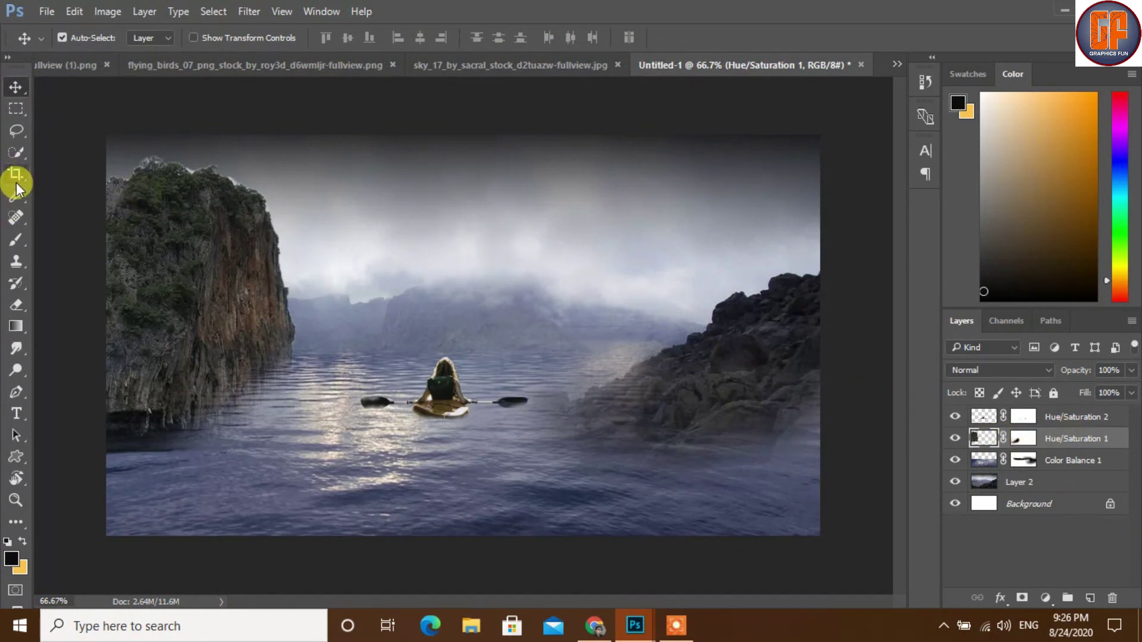
{"action": "left_click", "coordinate": [14, 153]}
{"action": "mouse_move", "coordinate": [123, 197]}
{"action": "left_mouse_down"}
{"action": "mouse_move", "coordinate": [115, 178]}
{"action": "mouse_move", "coordinate": [153, 169]}
{"action": "mouse_move", "coordinate": [211, 178]}
{"action": "left_mouse_up"}
{"action": "left_click_drag", "start_coordinate": [231, 321], "coordinate": [148, 369]}
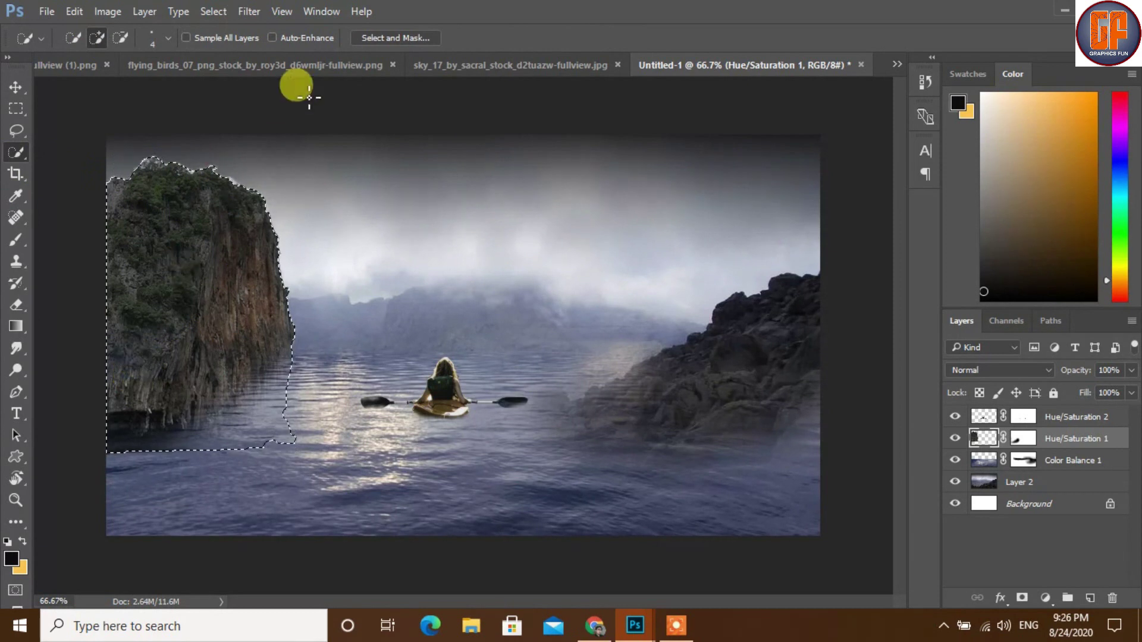
Step: Refine the rock's top edge in Select and Mask and output it to a new layer
{"action": "left_click", "coordinate": [379, 37]}
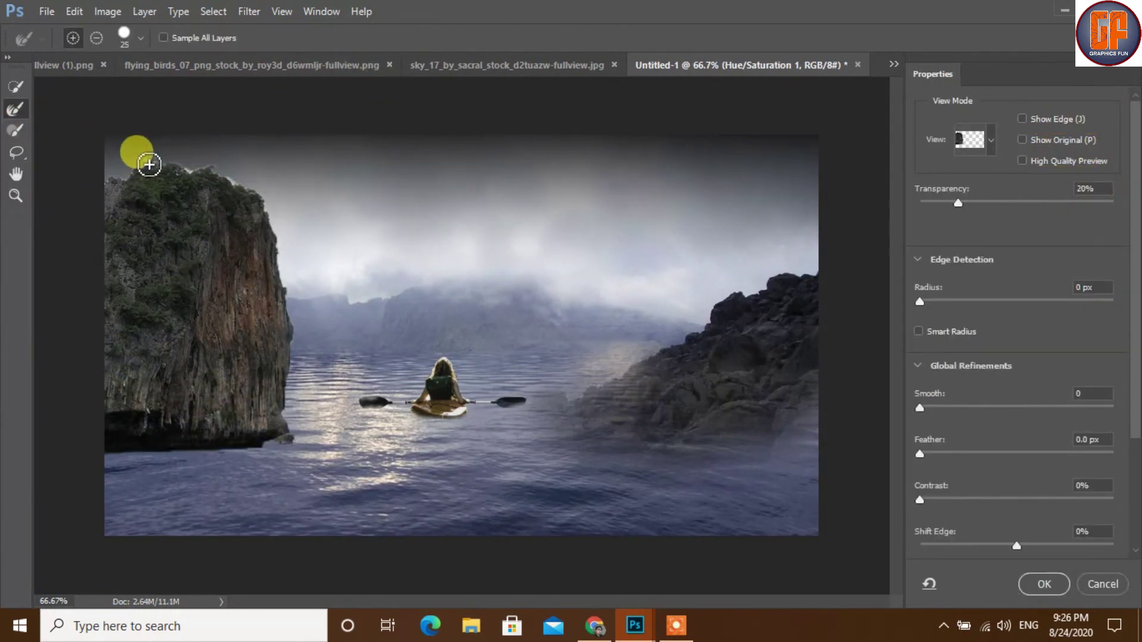
{"action": "mouse_move", "coordinate": [136, 183]}
{"action": "left_mouse_down"}
{"action": "mouse_move", "coordinate": [213, 176]}
{"action": "mouse_move", "coordinate": [250, 196]}
{"action": "mouse_move", "coordinate": [158, 166]}
{"action": "mouse_move", "coordinate": [97, 178]}
{"action": "mouse_move", "coordinate": [140, 173]}
{"action": "mouse_move", "coordinate": [113, 181]}
{"action": "left_mouse_up"}
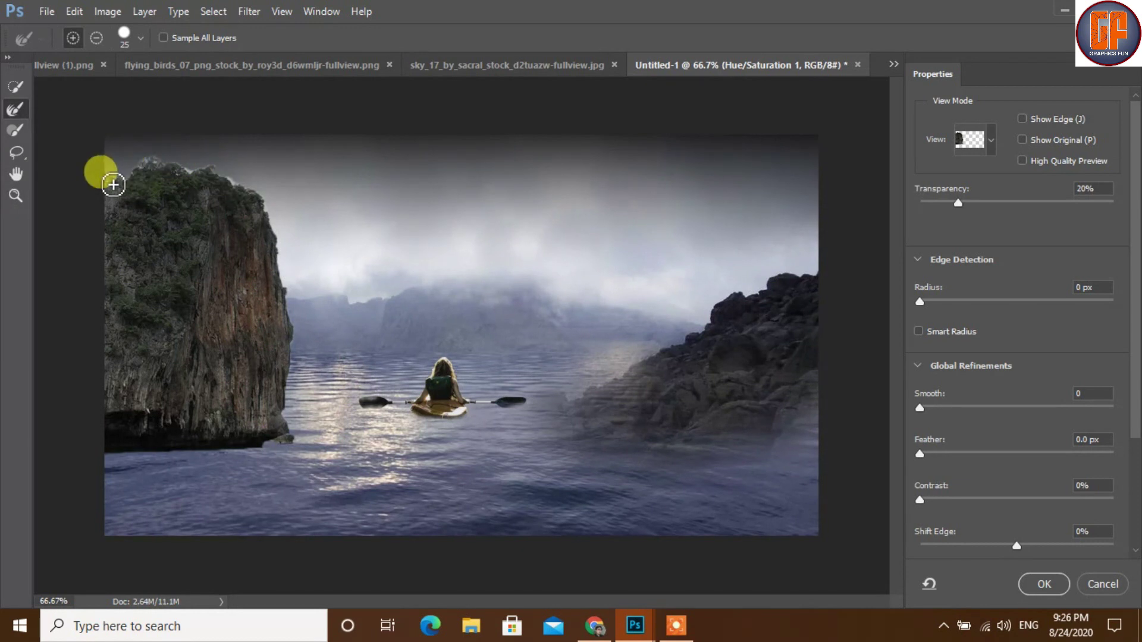
{"action": "scroll", "coordinate": [1135, 389], "scroll_direction": "down", "scroll_amount": 5}
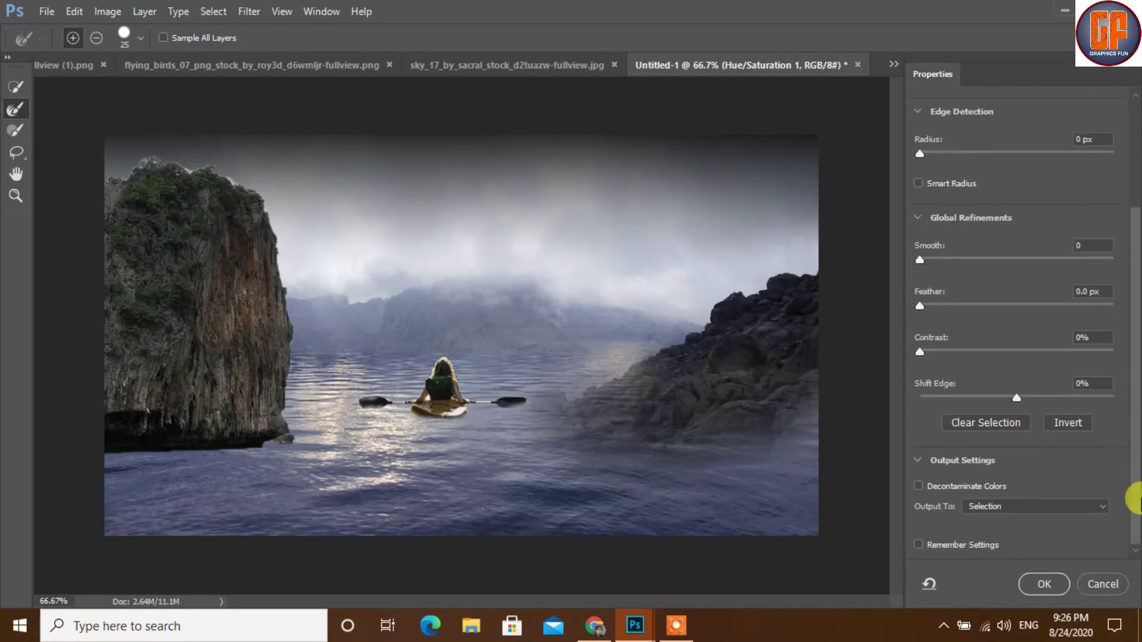
{"action": "left_click", "coordinate": [1041, 506]}
{"action": "left_click", "coordinate": [1022, 538]}
{"action": "left_click", "coordinate": [1040, 583]}
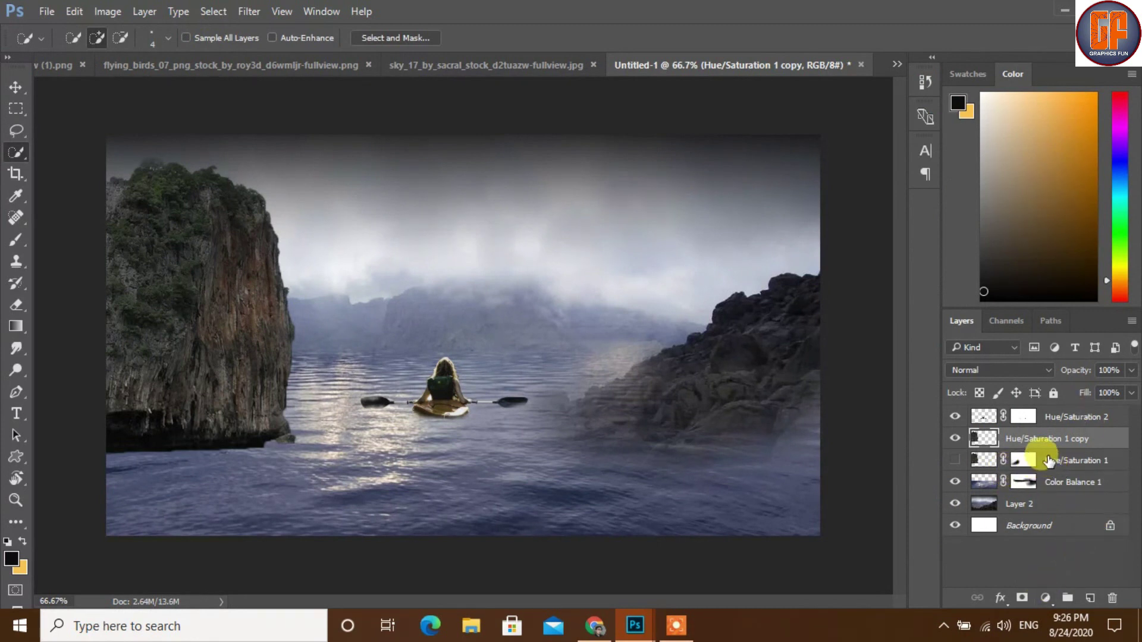
Step: Mask the cliff copy and fade its base into the water with an 11%-opacity brush
{"action": "left_click", "coordinate": [1020, 598]}
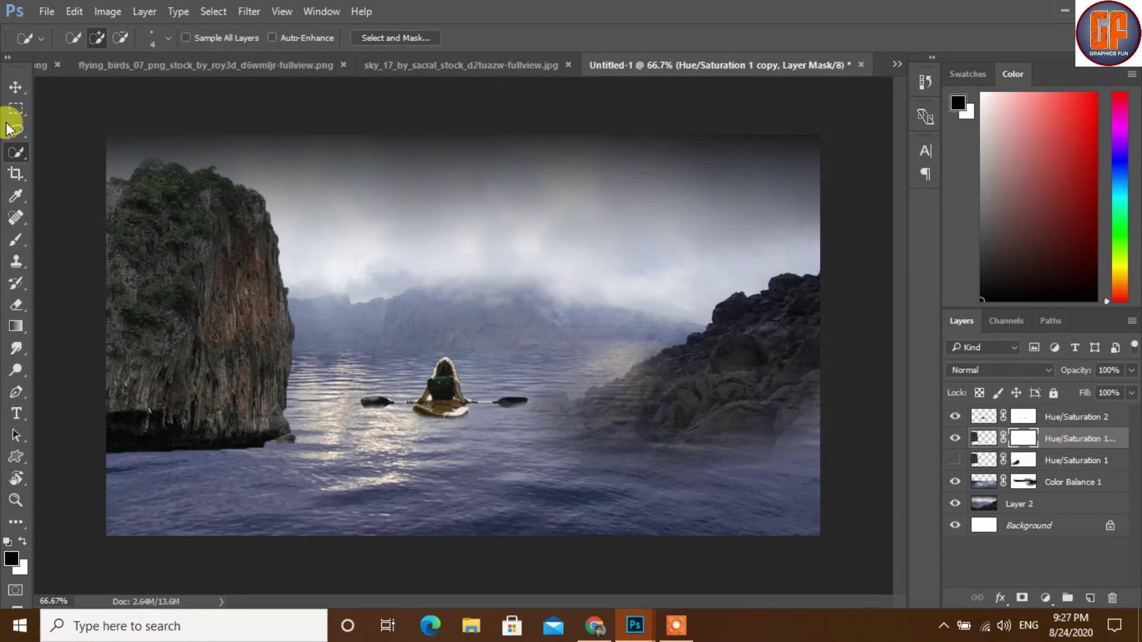
{"action": "left_click", "coordinate": [14, 240]}
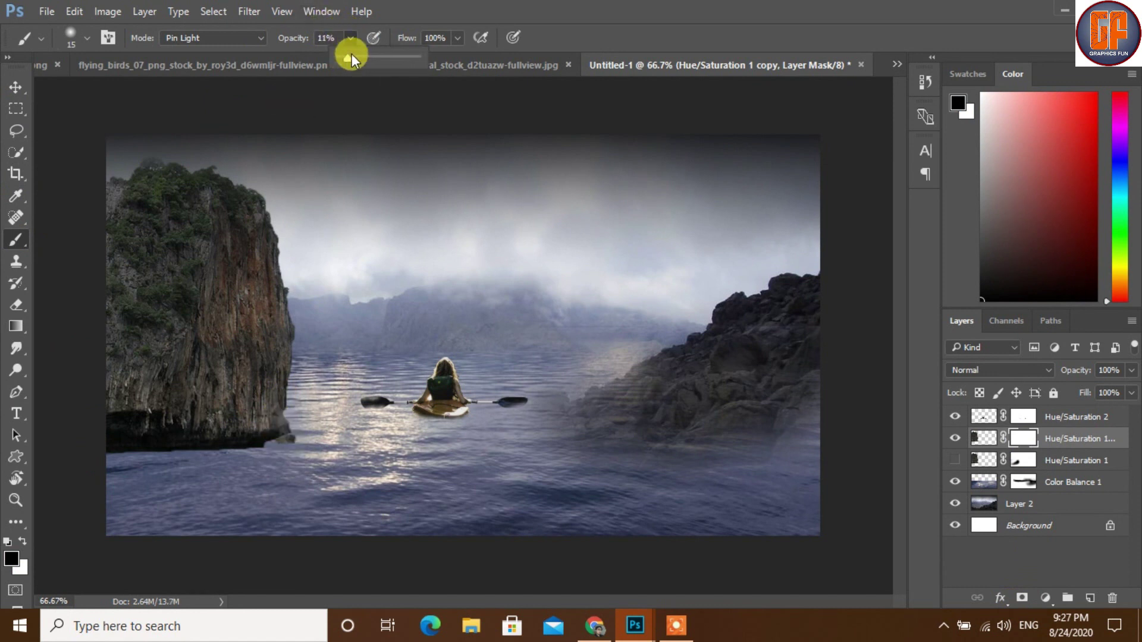
{"action": "left_click", "coordinate": [352, 38]}
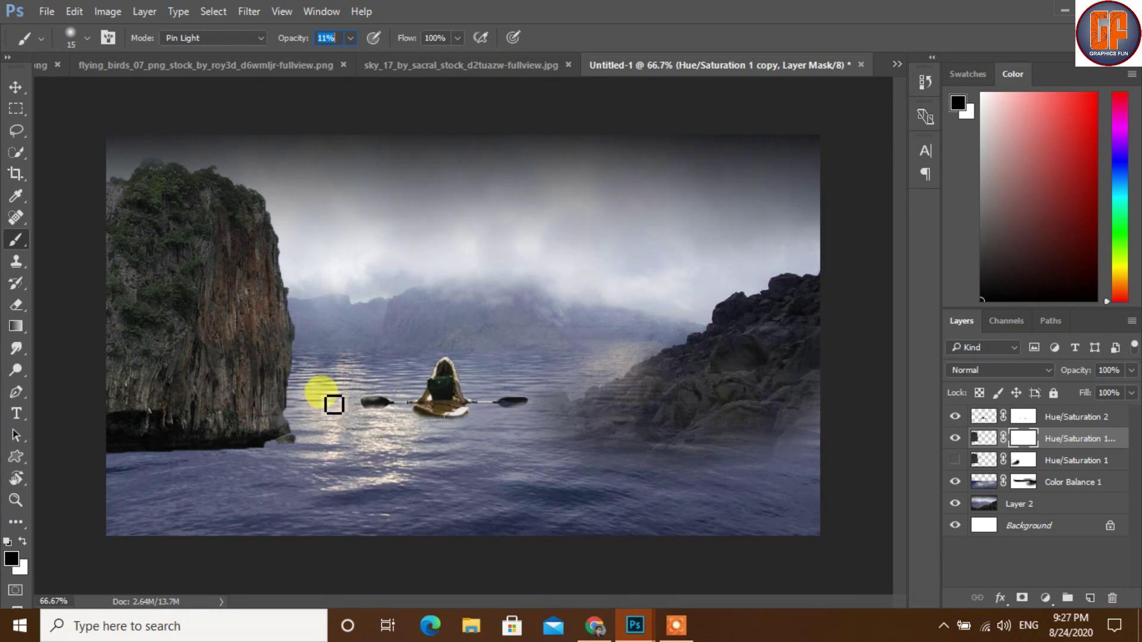
{"action": "key", "text": "bracketright"}
{"action": "key", "text": "bracketright"}
{"action": "key", "text": "bracketright"}
{"action": "key", "text": "bracketright"}
{"action": "key", "text": "bracketright"}
{"action": "key", "text": "bracketright"}
{"action": "mouse_move", "coordinate": [273, 377]}
{"action": "left_mouse_down"}
{"action": "mouse_move", "coordinate": [235, 418]}
{"action": "mouse_move", "coordinate": [252, 418]}
{"action": "mouse_move", "coordinate": [281, 387]}
{"action": "mouse_move", "coordinate": [266, 428]}
{"action": "mouse_move", "coordinate": [275, 360]}
{"action": "mouse_move", "coordinate": [255, 404]}
{"action": "mouse_move", "coordinate": [286, 450]}
{"action": "mouse_move", "coordinate": [235, 433]}
{"action": "mouse_move", "coordinate": [243, 407]}
{"action": "mouse_move", "coordinate": [226, 430]}
{"action": "mouse_move", "coordinate": [258, 339]}
{"action": "mouse_move", "coordinate": [127, 403]}
{"action": "mouse_move", "coordinate": [180, 437]}
{"action": "mouse_move", "coordinate": [146, 420]}
{"action": "mouse_move", "coordinate": [79, 435]}
{"action": "mouse_move", "coordinate": [191, 418]}
{"action": "mouse_move", "coordinate": [184, 438]}
{"action": "mouse_move", "coordinate": [204, 407]}
{"action": "mouse_move", "coordinate": [140, 430]}
{"action": "mouse_move", "coordinate": [84, 425]}
{"action": "mouse_move", "coordinate": [153, 421]}
{"action": "mouse_move", "coordinate": [271, 345]}
{"action": "mouse_move", "coordinate": [237, 346]}
{"action": "mouse_move", "coordinate": [255, 362]}
{"action": "mouse_move", "coordinate": [257, 348]}
{"action": "mouse_move", "coordinate": [178, 431]}
{"action": "mouse_move", "coordinate": [288, 326]}
{"action": "mouse_move", "coordinate": [186, 408]}
{"action": "mouse_move", "coordinate": [166, 392]}
{"action": "left_mouse_up"}
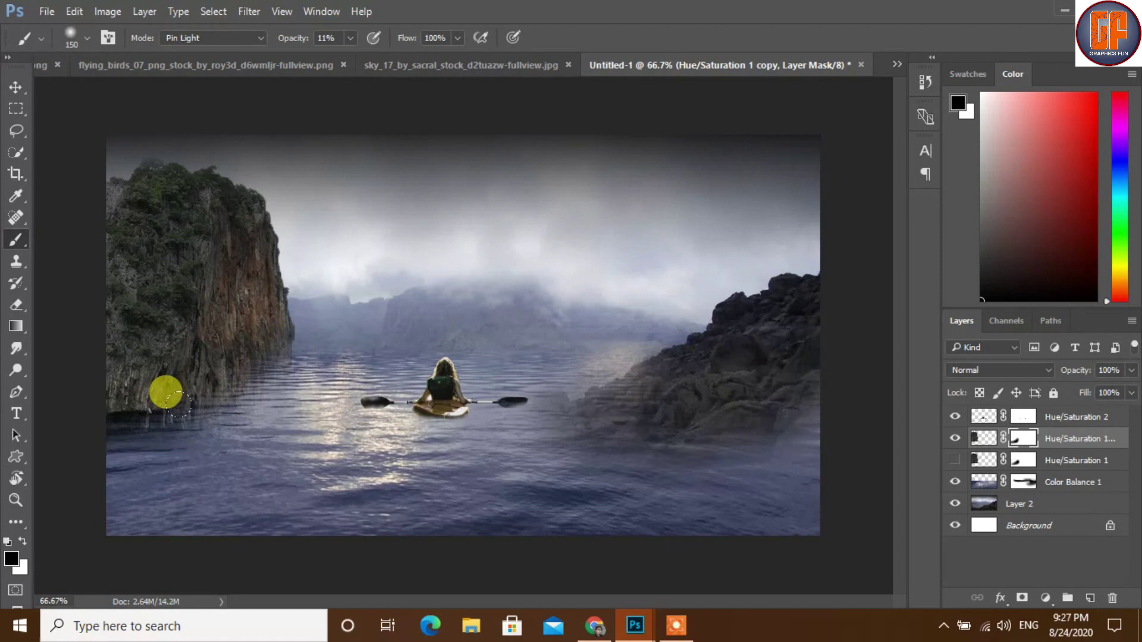
Step: Drag the tree image from its document into the Untitled-1 lake composite
{"action": "left_click", "coordinate": [15, 87]}
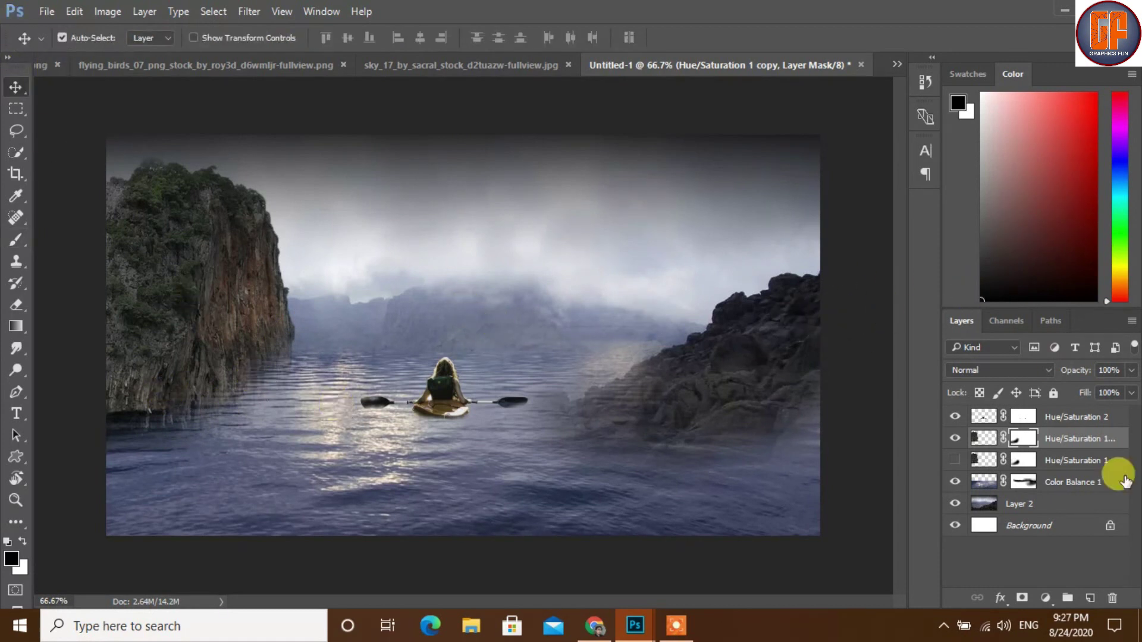
{"action": "left_click", "coordinate": [895, 65]}
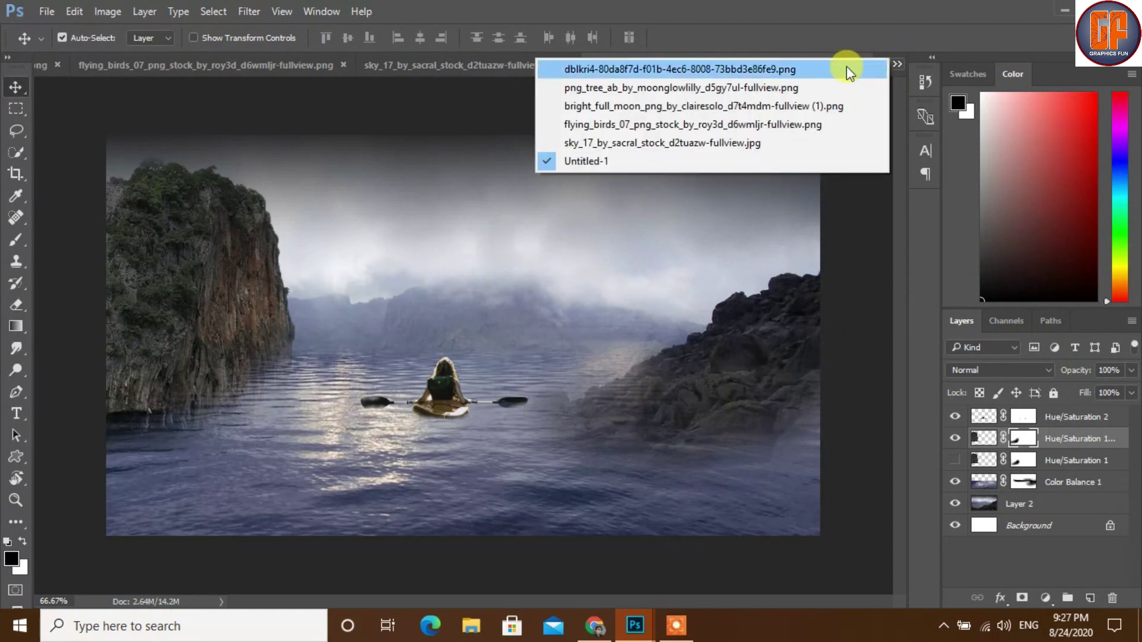
{"action": "left_click", "coordinate": [699, 87]}
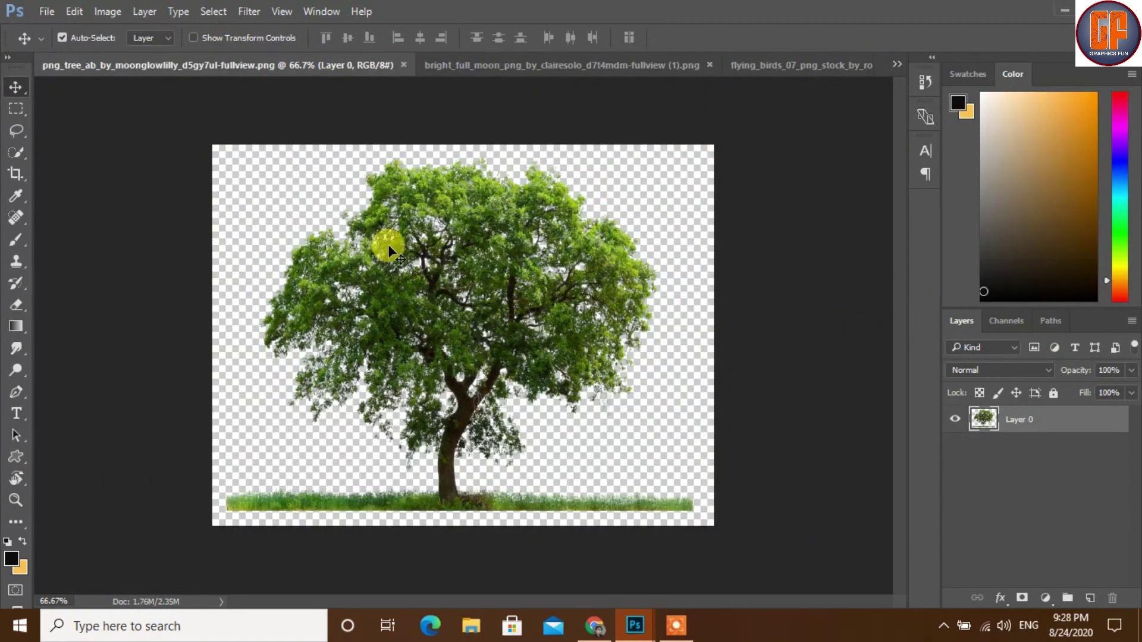
{"action": "left_click_drag", "start_coordinate": [352, 69], "coordinate": [512, 159]}
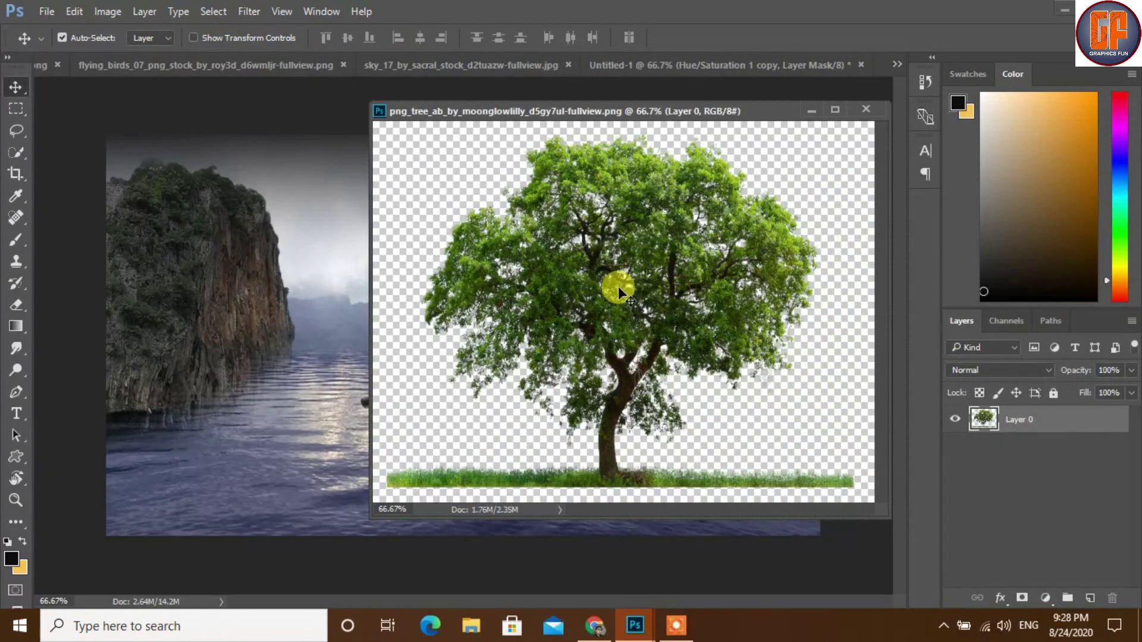
{"action": "mouse_move", "coordinate": [618, 287]}
{"action": "left_mouse_down"}
{"action": "mouse_move", "coordinate": [245, 324]}
{"action": "mouse_move", "coordinate": [153, 306]}
{"action": "left_mouse_up"}
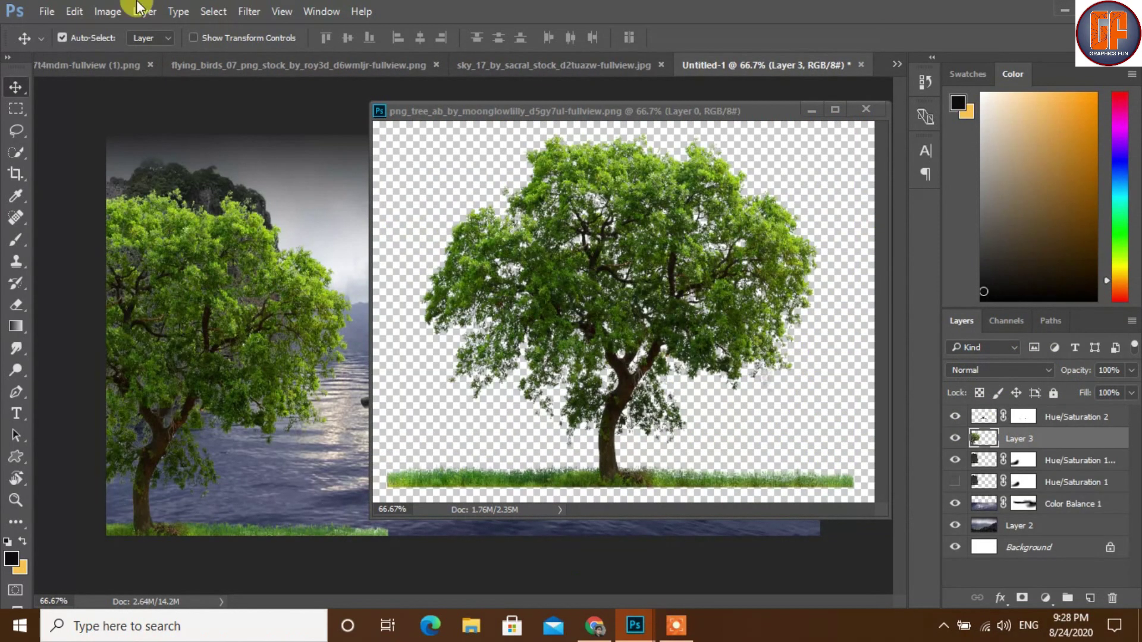
{"action": "left_click", "coordinate": [811, 111]}
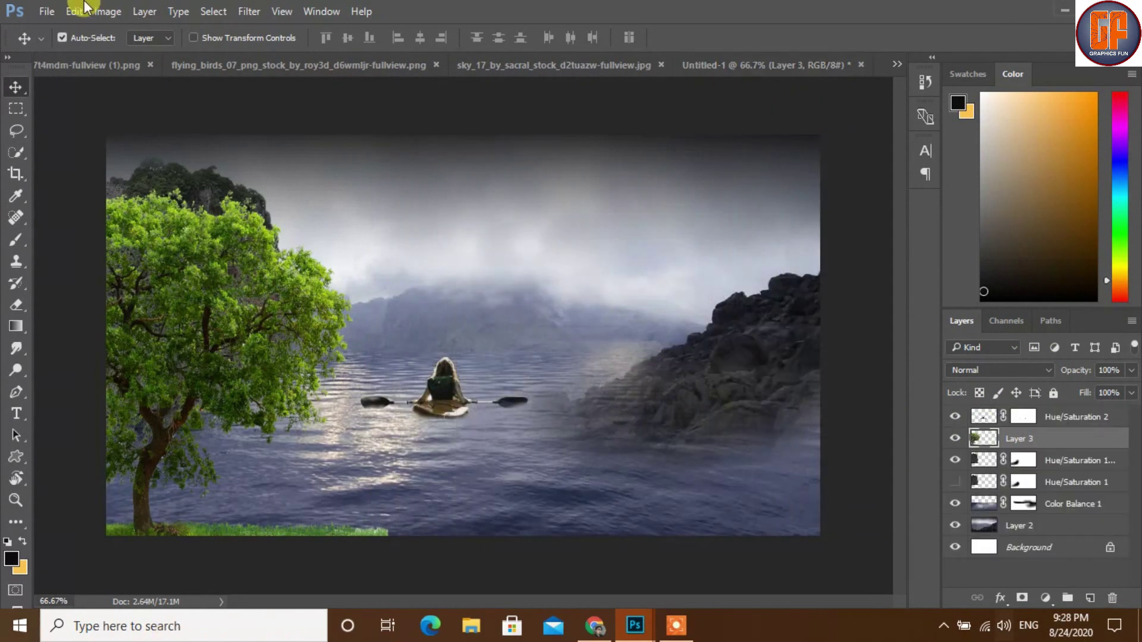
Step: Make the tree layer the topmost layer and place it left of centre over the water
{"action": "mouse_move", "coordinate": [191, 338]}
{"action": "left_mouse_down"}
{"action": "mouse_move", "coordinate": [334, 311]}
{"action": "mouse_move", "coordinate": [419, 316]}
{"action": "left_mouse_up"}
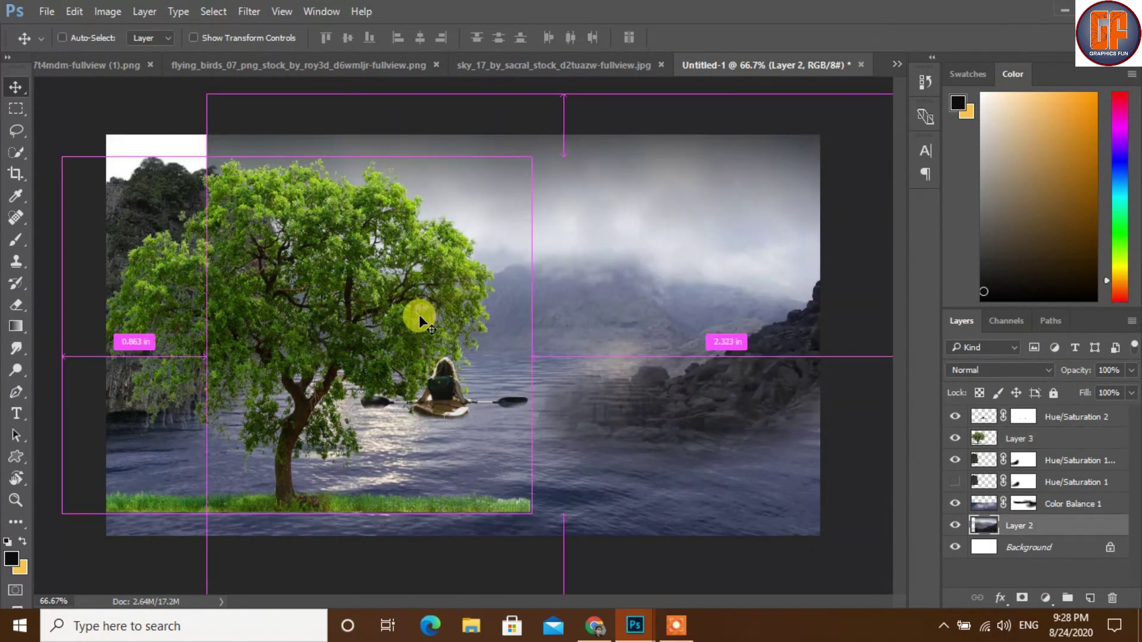
{"action": "key", "text": "ctrl+z"}
{"action": "left_click_drag", "start_coordinate": [1062, 438], "coordinate": [1073, 413]}
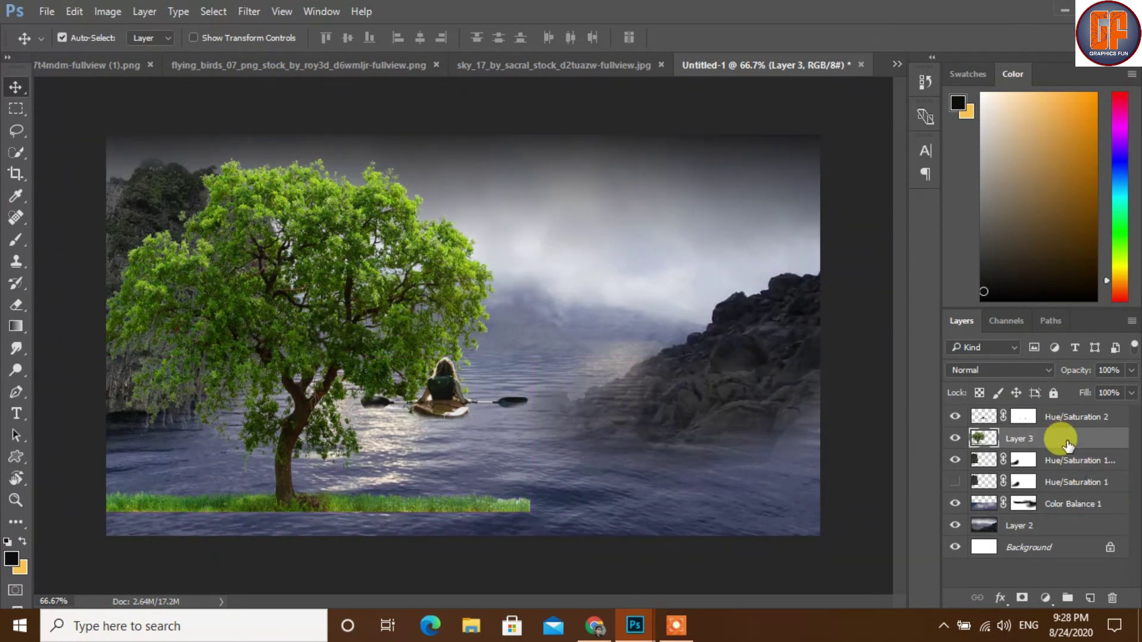
{"action": "left_click_drag", "start_coordinate": [360, 341], "coordinate": [437, 329]}
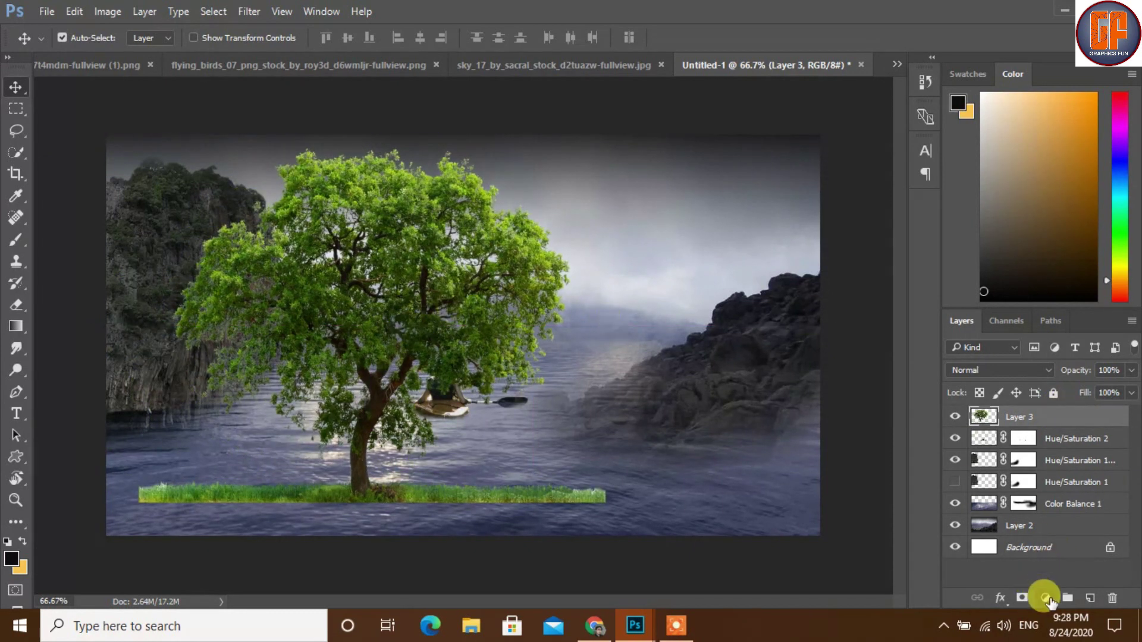
Step: Add a Hue/Saturation layer clipped to the tree with Lightness -27 and Saturation -69
{"action": "left_click", "coordinate": [1047, 599]}
{"action": "left_click", "coordinate": [1013, 391]}
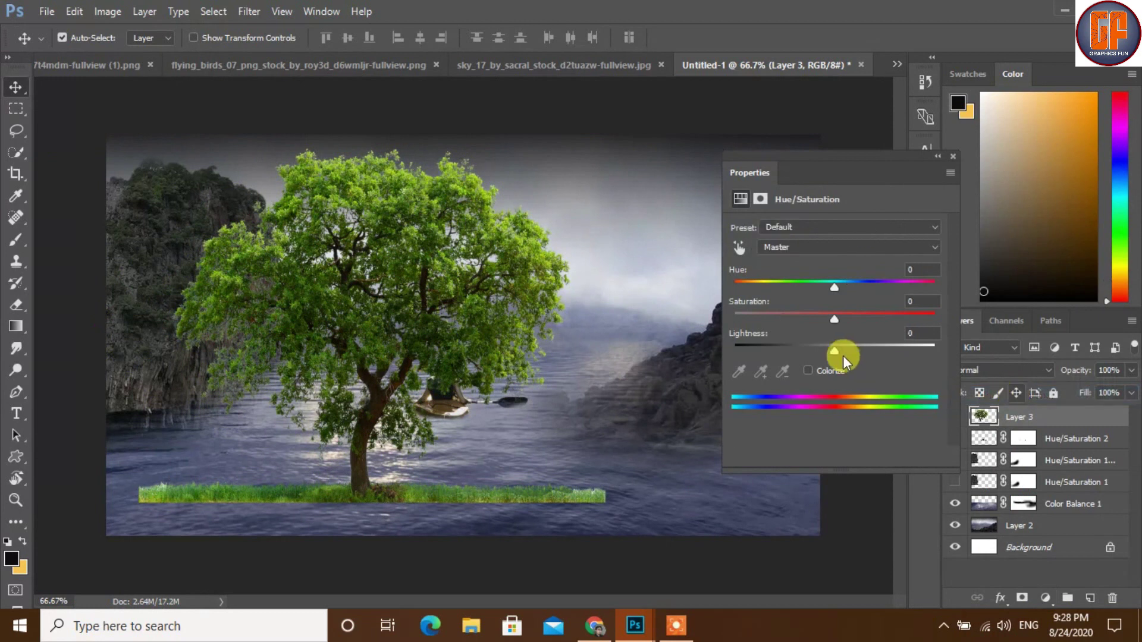
{"action": "left_click", "coordinate": [828, 456]}
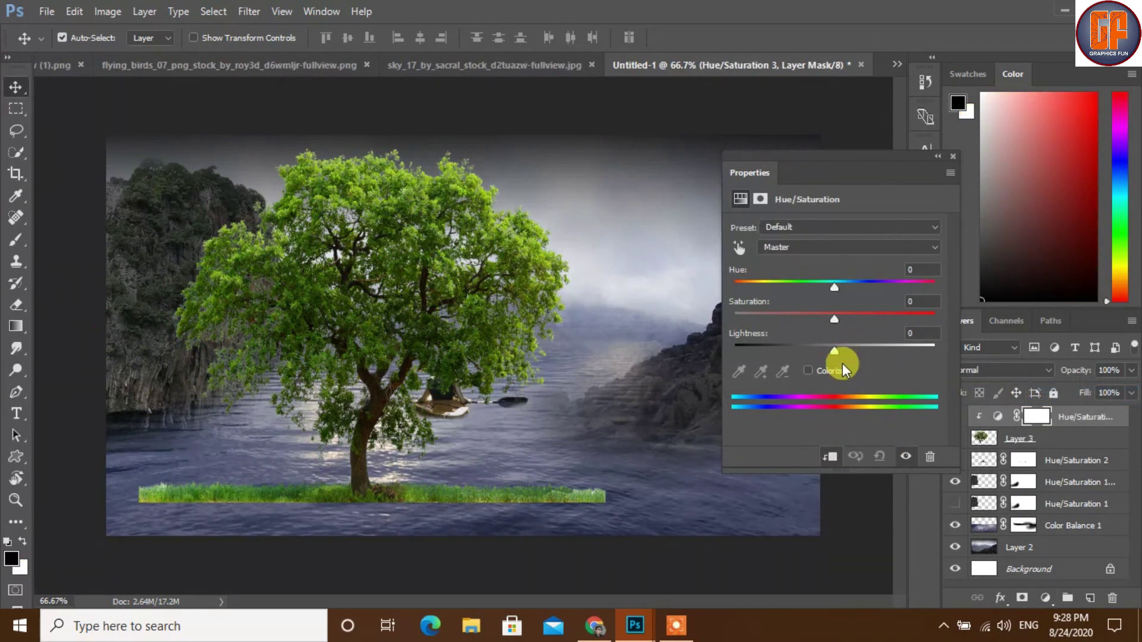
{"action": "mouse_move", "coordinate": [834, 348]}
{"action": "left_mouse_down"}
{"action": "mouse_move", "coordinate": [808, 350]}
{"action": "mouse_move", "coordinate": [797, 315]}
{"action": "mouse_move", "coordinate": [779, 317]}
{"action": "left_mouse_up"}
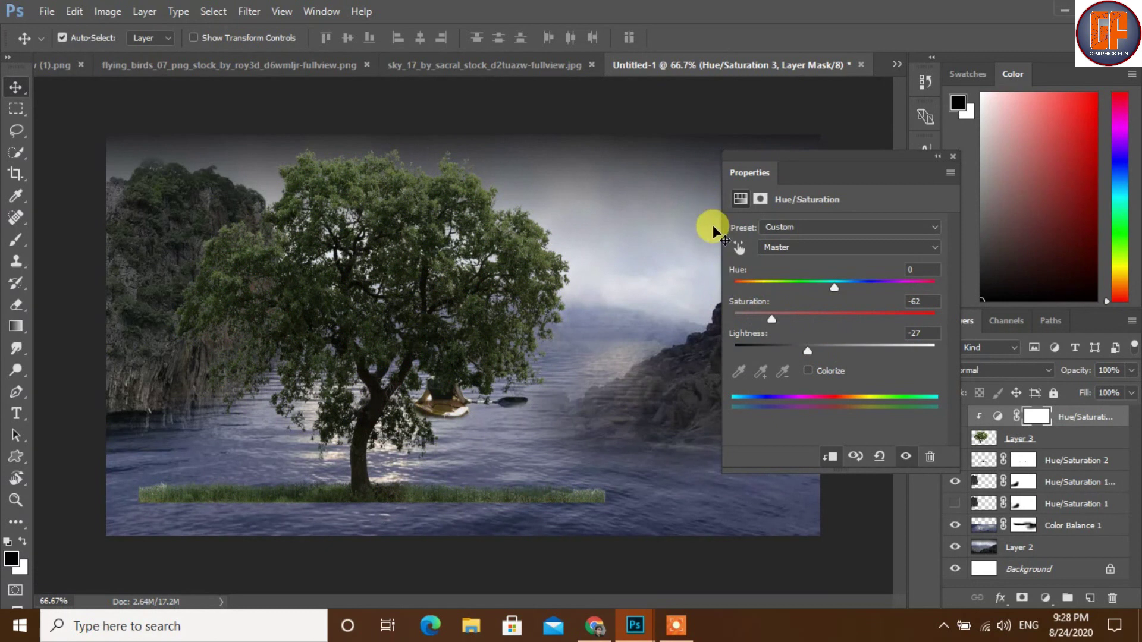
{"action": "left_click_drag", "start_coordinate": [768, 320], "coordinate": [765, 318]}
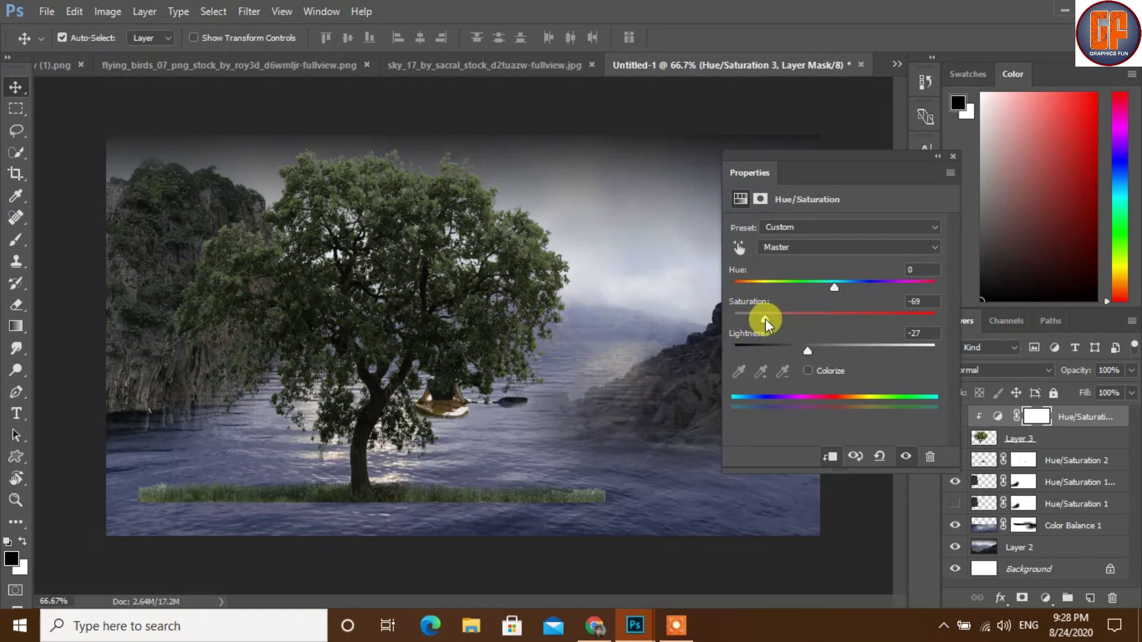
{"action": "left_click", "coordinate": [952, 157]}
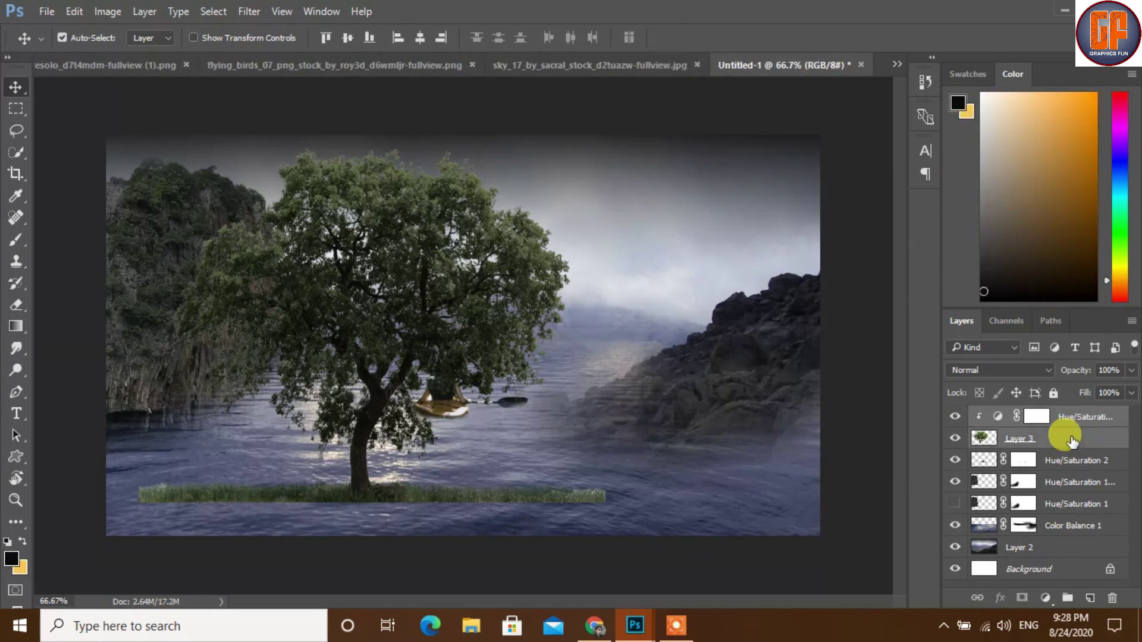
Step: Merge the tree with its Hue/Saturation adjustment, then shrink, move and tilt it onto the left cliff
{"action": "right_click", "coordinate": [1070, 440]}
{"action": "left_click", "coordinate": [912, 565]}
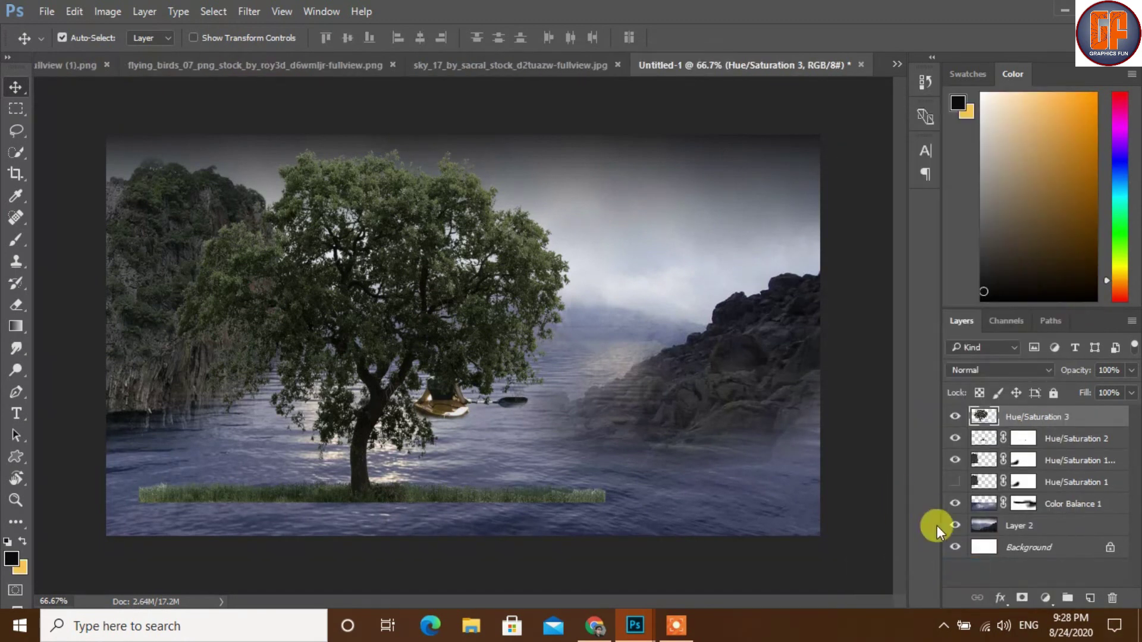
{"action": "key", "text": "ctrl+t"}
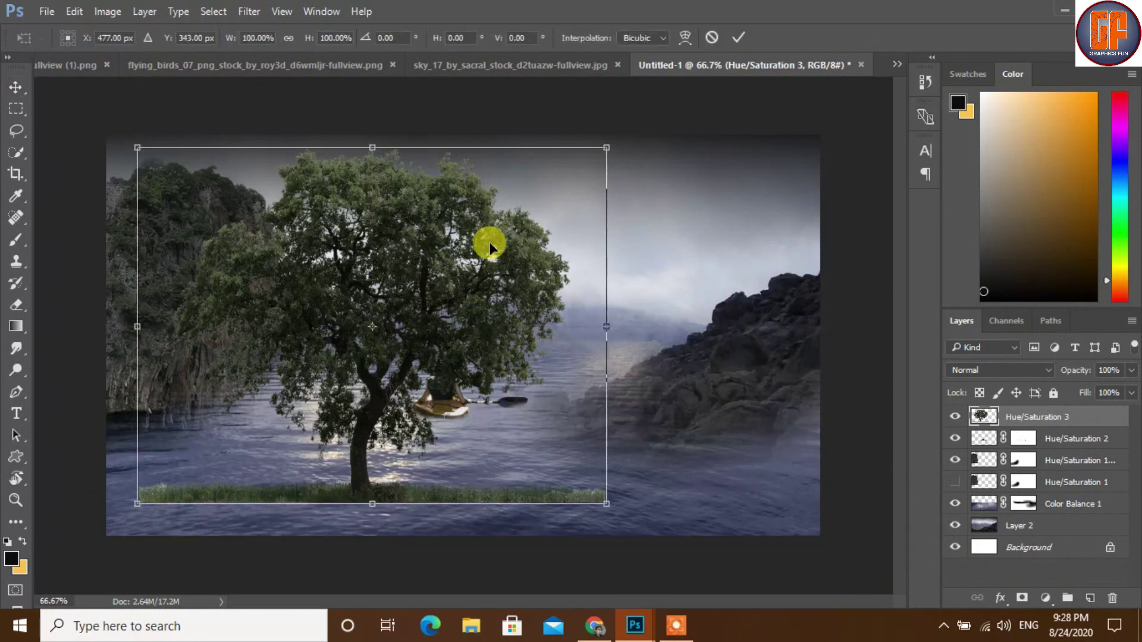
{"action": "left_click_drag", "start_coordinate": [605, 149], "coordinate": [488, 255]}
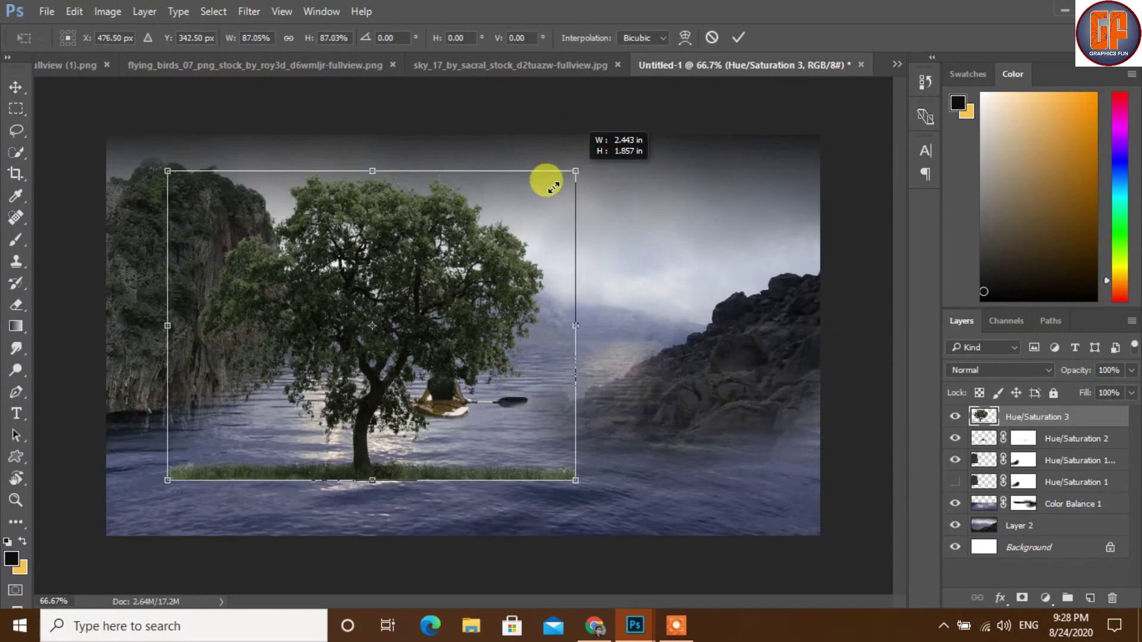
{"action": "left_click_drag", "start_coordinate": [404, 324], "coordinate": [283, 281]}
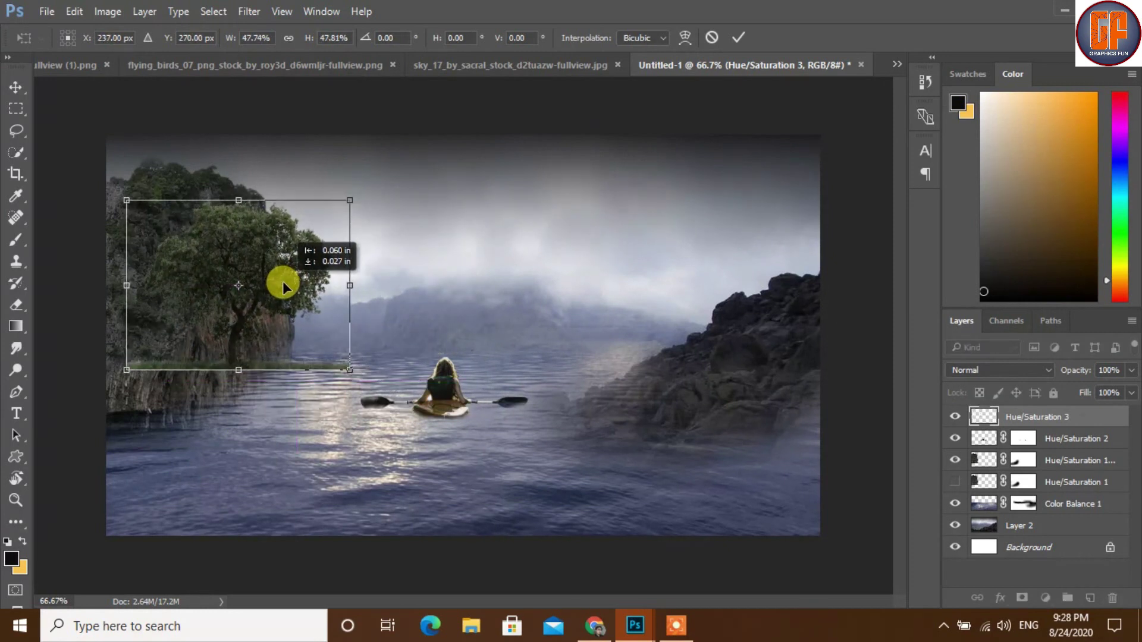
{"action": "left_click_drag", "start_coordinate": [364, 192], "coordinate": [357, 260]}
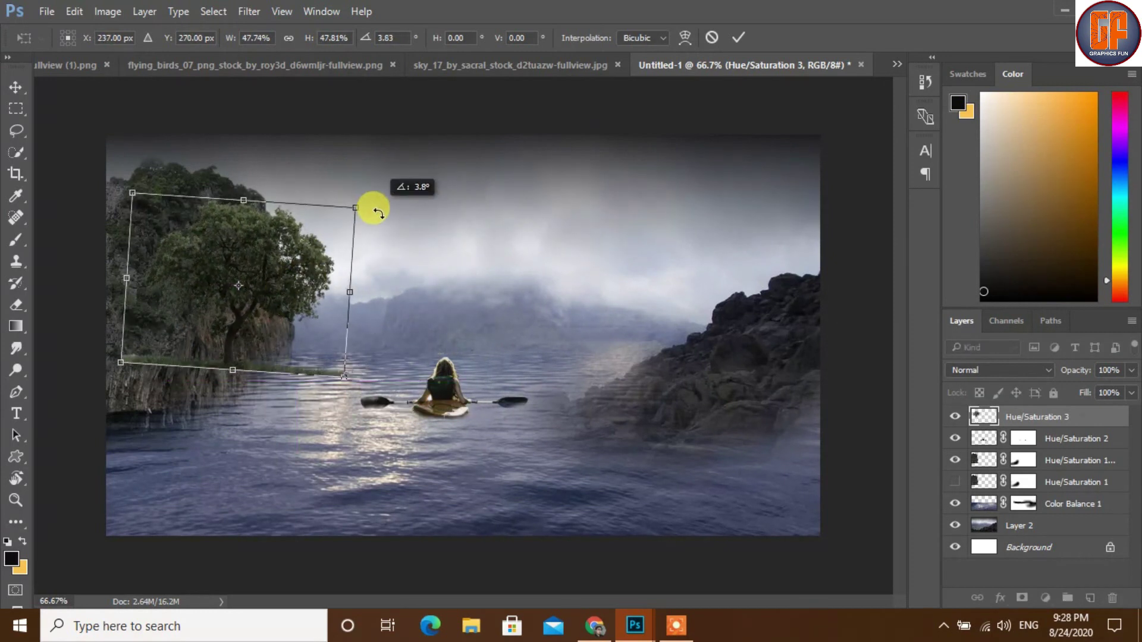
Step: Mirror the tree, rotate it about 34 degrees, shrink it to about 36%, and apply
{"action": "right_click", "coordinate": [305, 268]}
{"action": "left_click", "coordinate": [341, 518]}
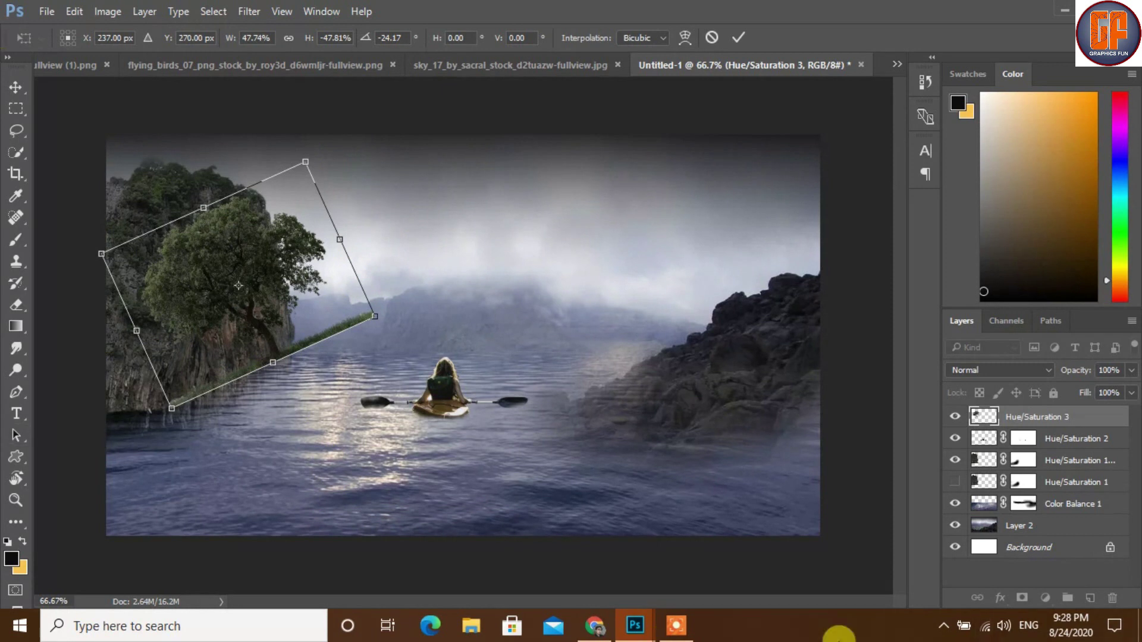
{"action": "right_click", "coordinate": [286, 237]}
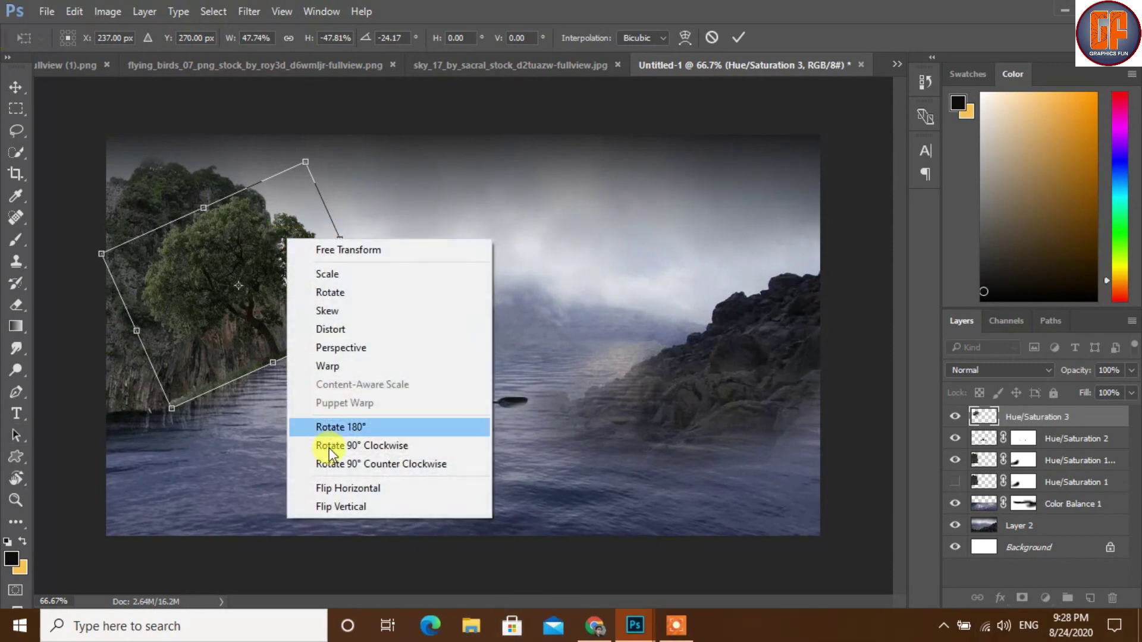
{"action": "left_click", "coordinate": [333, 487]}
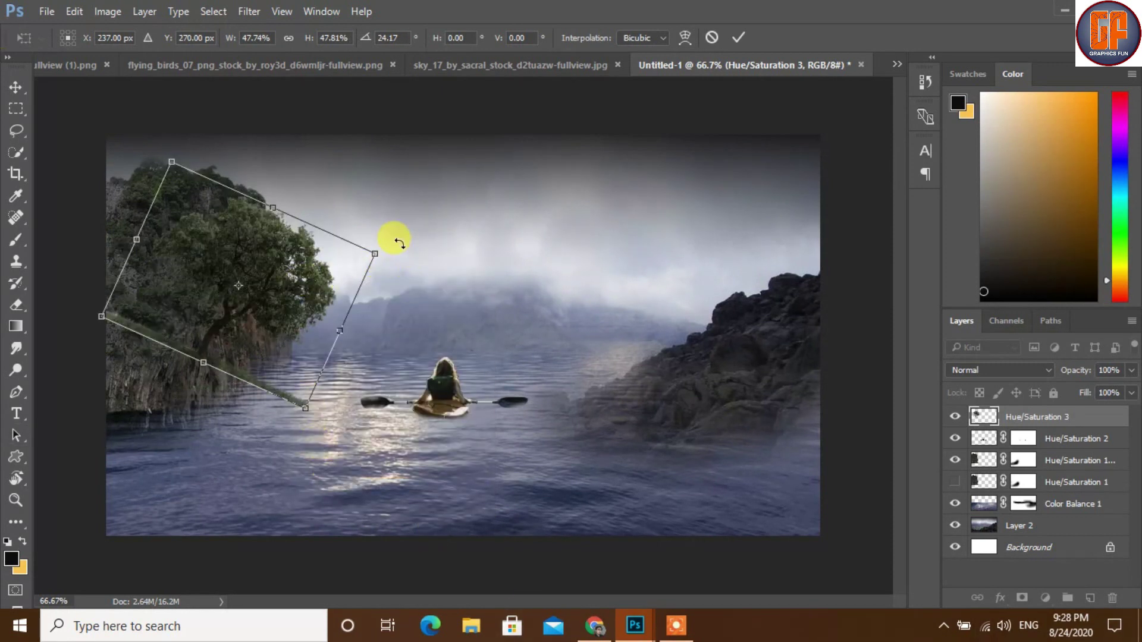
{"action": "left_click_drag", "start_coordinate": [398, 242], "coordinate": [380, 271]}
{"action": "left_click_drag", "start_coordinate": [280, 277], "coordinate": [294, 260]}
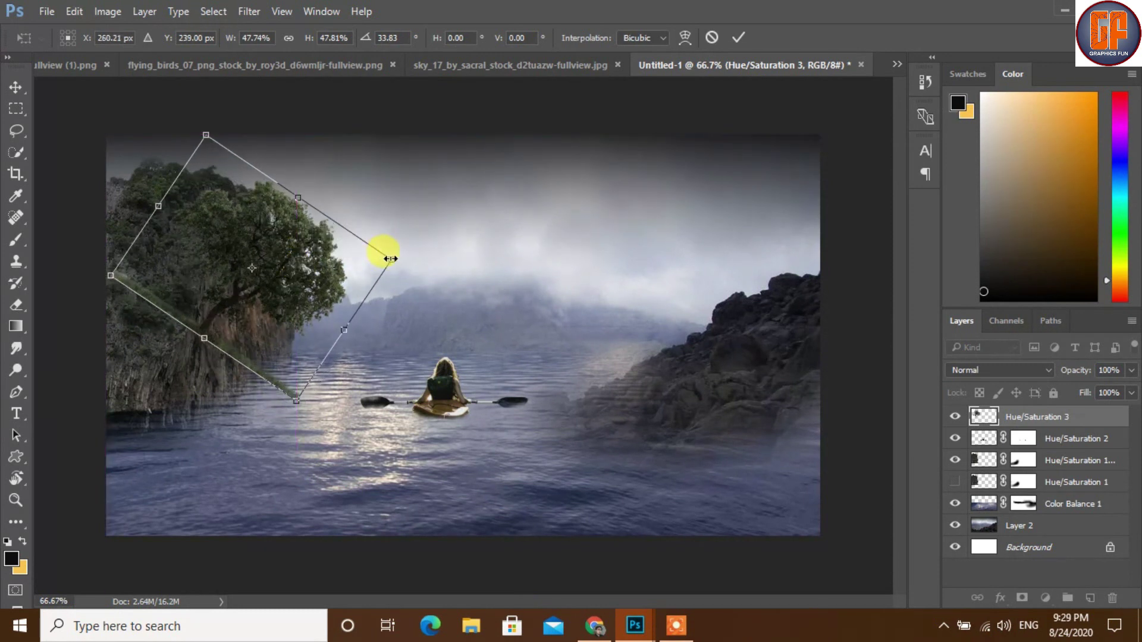
{"action": "left_click_drag", "start_coordinate": [390, 259], "coordinate": [357, 261]}
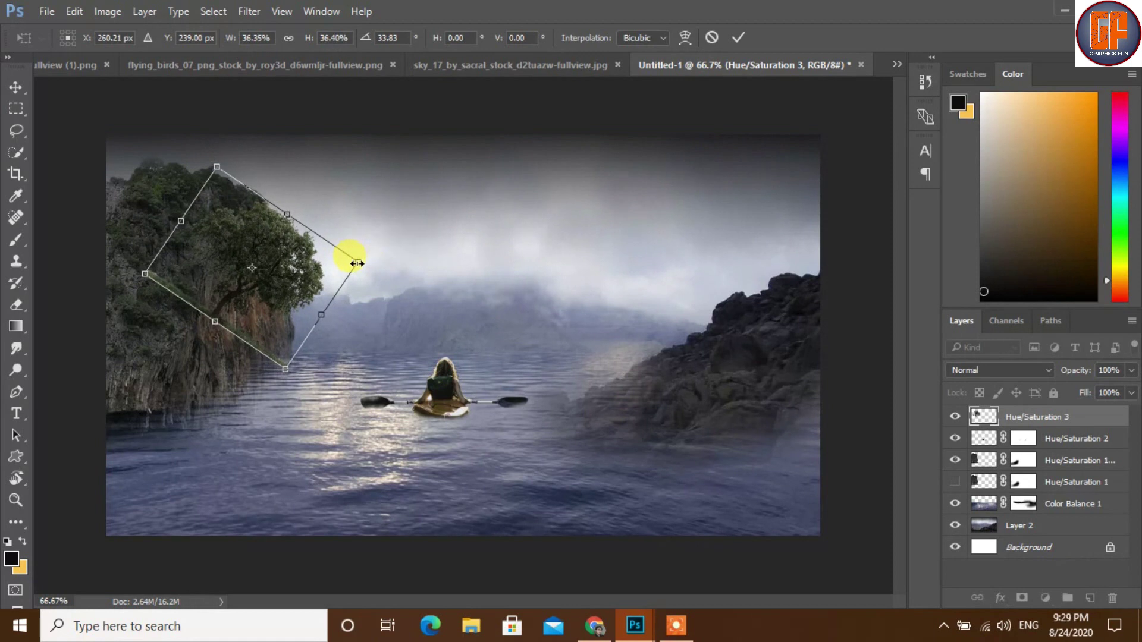
{"action": "left_click", "coordinate": [738, 38]}
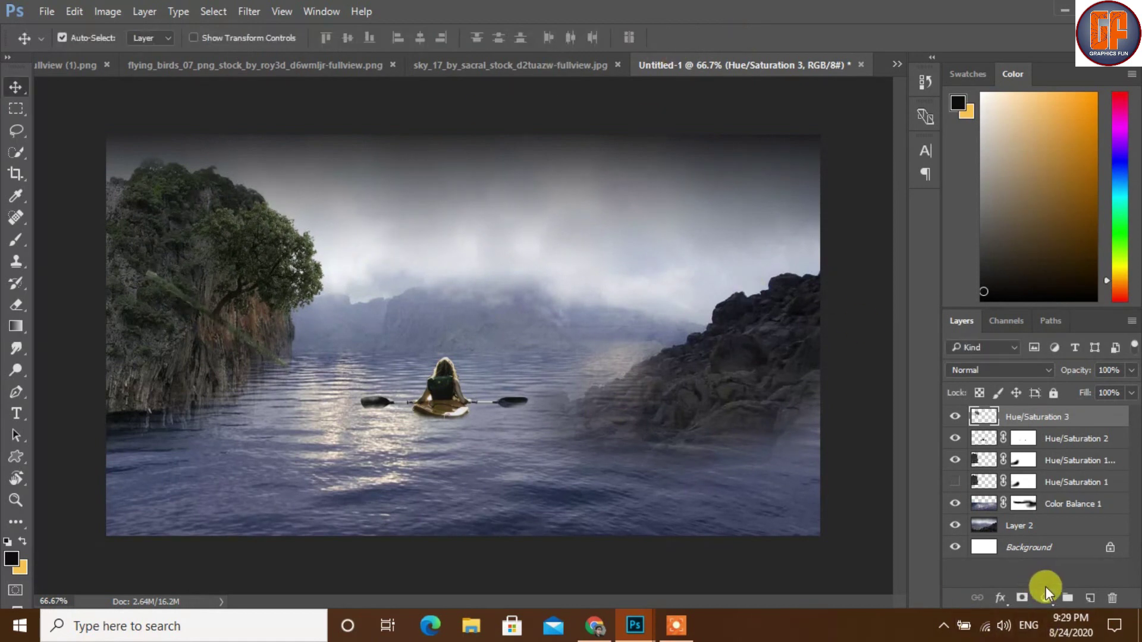
Step: Add a layer mask to the tree and paint black at 49% opacity to blend its base into the cliff
{"action": "left_click", "coordinate": [1019, 598]}
{"action": "left_click", "coordinate": [16, 239]}
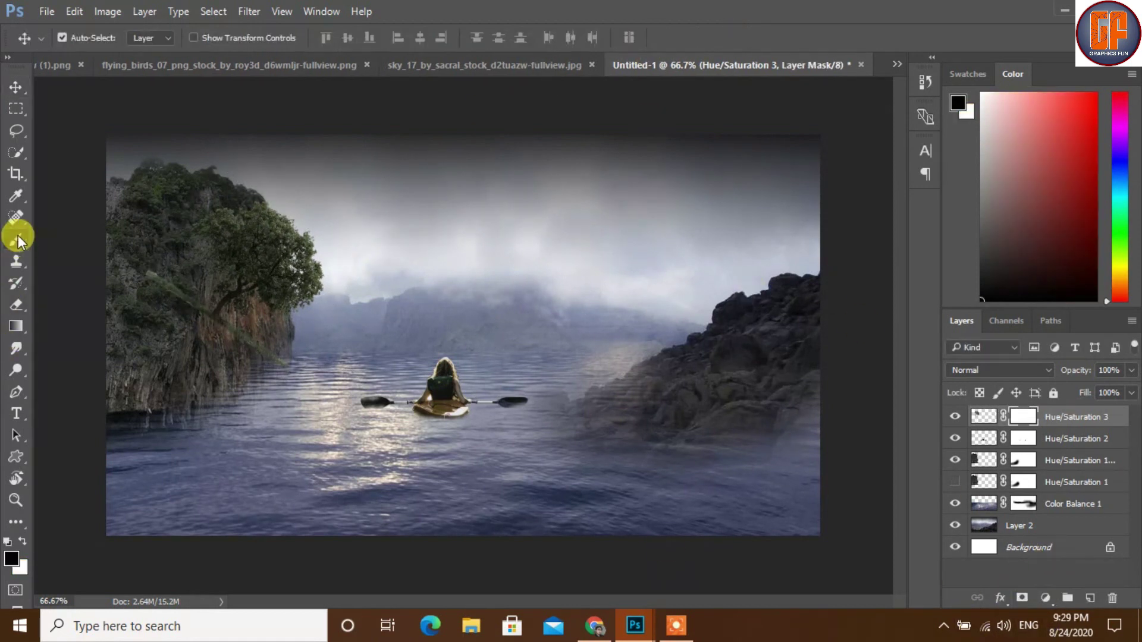
{"action": "left_click_drag", "start_coordinate": [354, 37], "coordinate": [379, 56]}
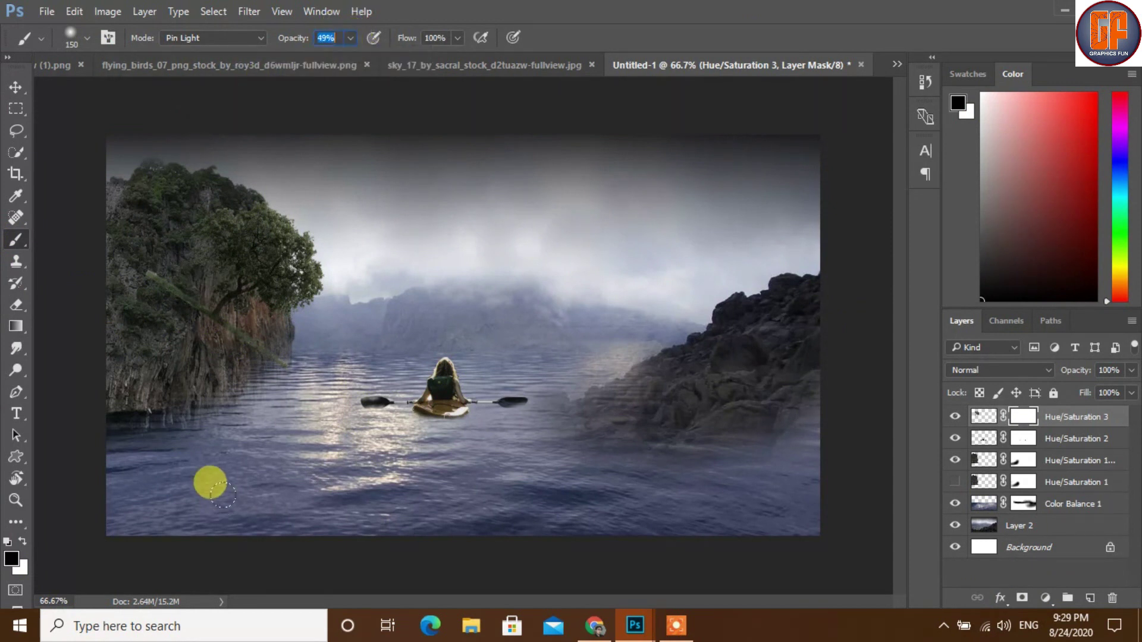
{"action": "mouse_move", "coordinate": [270, 366]}
{"action": "left_mouse_down"}
{"action": "mouse_move", "coordinate": [135, 272]}
{"action": "mouse_move", "coordinate": [176, 314]}
{"action": "mouse_move", "coordinate": [206, 321]}
{"action": "mouse_move", "coordinate": [212, 303]}
{"action": "mouse_move", "coordinate": [220, 324]}
{"action": "mouse_move", "coordinate": [137, 295]}
{"action": "mouse_move", "coordinate": [142, 275]}
{"action": "mouse_move", "coordinate": [184, 315]}
{"action": "mouse_move", "coordinate": [84, 291]}
{"action": "left_mouse_up"}
{"action": "left_click", "coordinate": [16, 89]}
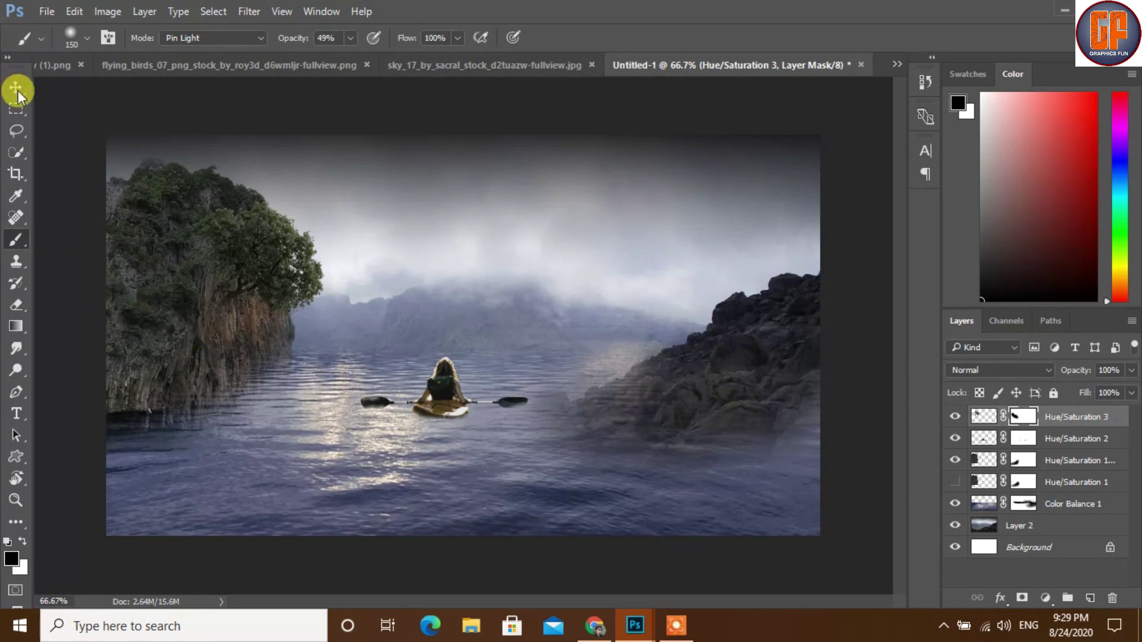
Step: Place a duplicate tree on the right-hand rocks, rotated and scaled to about 87%
{"action": "mouse_move", "coordinate": [387, 504]}
{"action": "left_mouse_down"}
{"action": "mouse_move", "coordinate": [320, 449]}
{"action": "mouse_move", "coordinate": [256, 326]}
{"action": "left_mouse_up"}
{"action": "left_click_drag", "start_coordinate": [257, 248], "coordinate": [725, 326]}
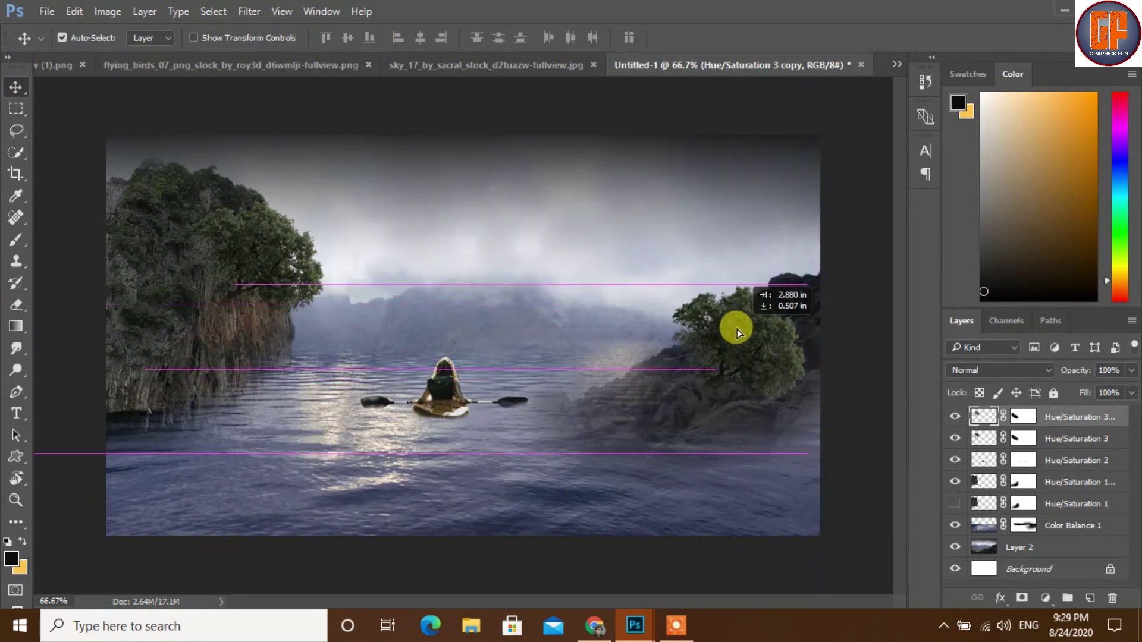
{"action": "key", "text": "ctrl+t"}
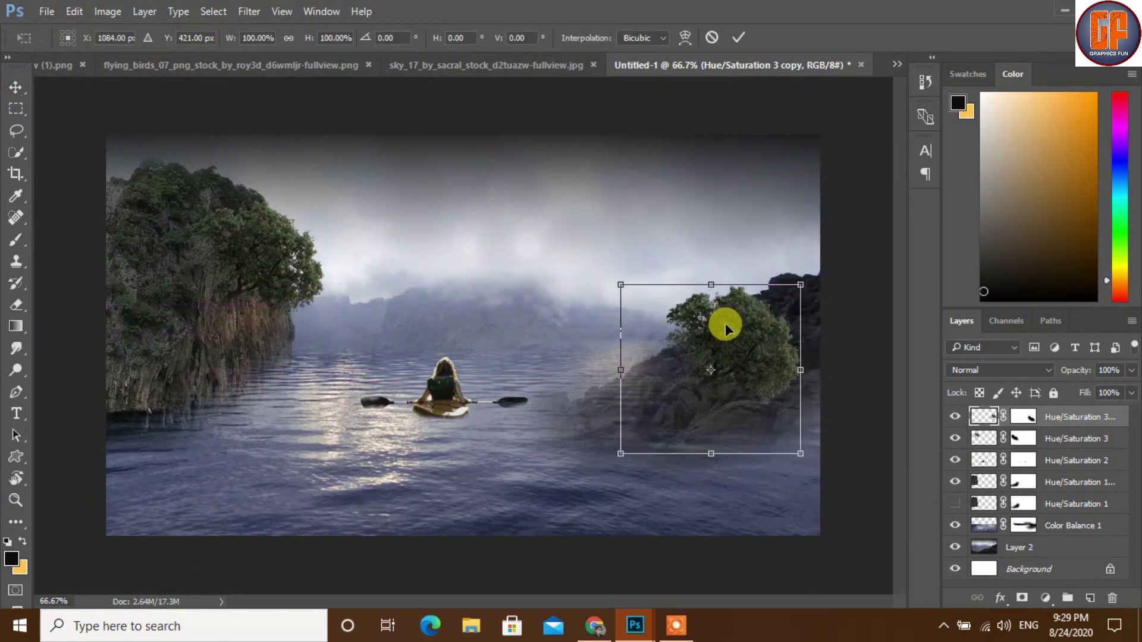
{"action": "mouse_move", "coordinate": [604, 250]}
{"action": "left_mouse_down"}
{"action": "mouse_move", "coordinate": [580, 334]}
{"action": "mouse_move", "coordinate": [578, 402]}
{"action": "mouse_move", "coordinate": [565, 387]}
{"action": "left_mouse_up"}
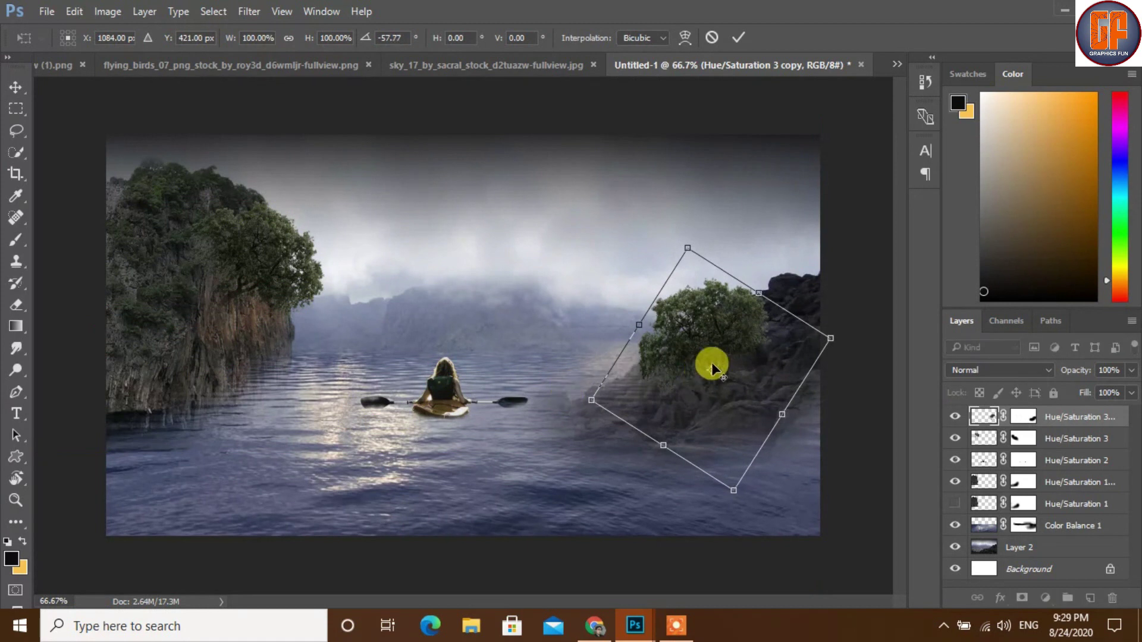
{"action": "left_click_drag", "start_coordinate": [734, 329], "coordinate": [716, 306]}
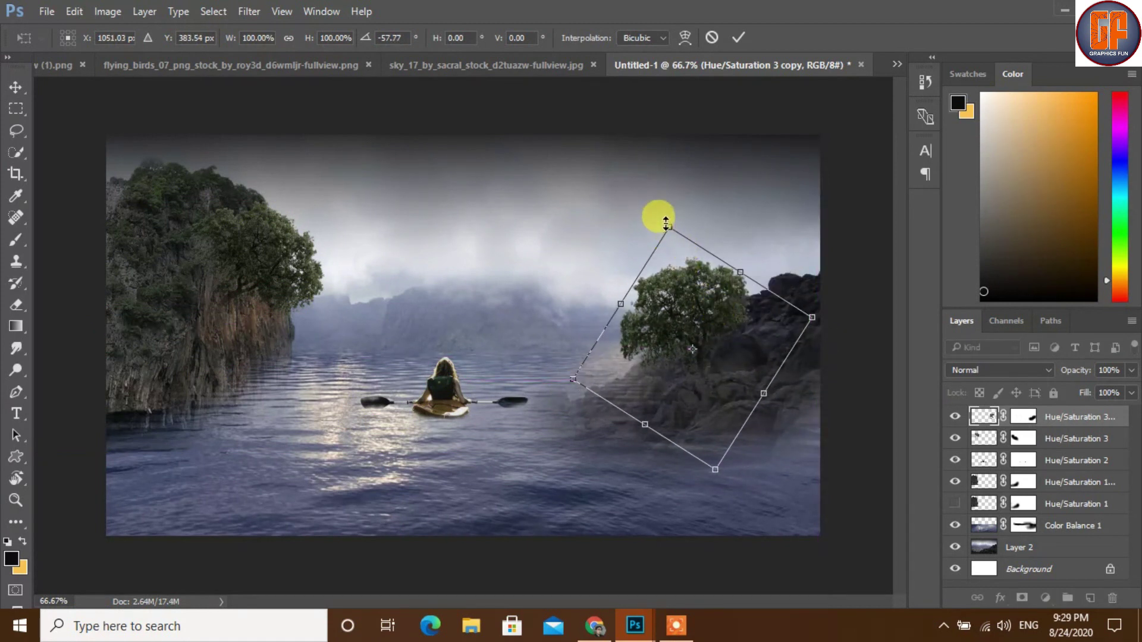
{"action": "left_click_drag", "start_coordinate": [666, 224], "coordinate": [665, 212]}
{"action": "mouse_move", "coordinate": [712, 315]}
{"action": "left_mouse_down"}
{"action": "mouse_move", "coordinate": [685, 300]}
{"action": "mouse_move", "coordinate": [712, 272]}
{"action": "left_mouse_up"}
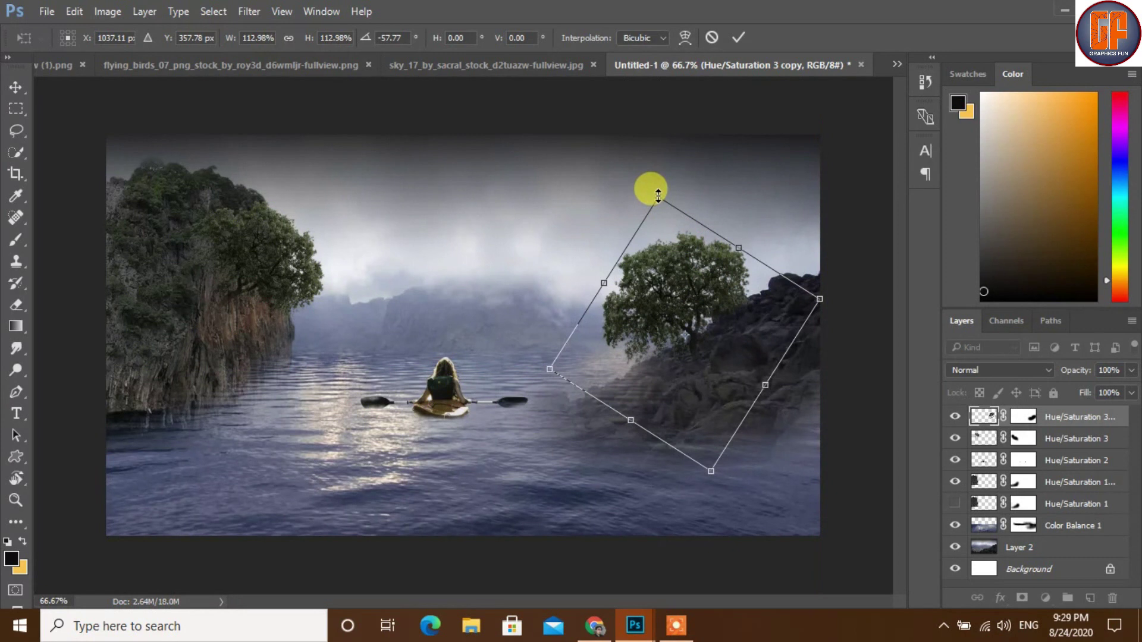
{"action": "left_click_drag", "start_coordinate": [658, 195], "coordinate": [658, 235]}
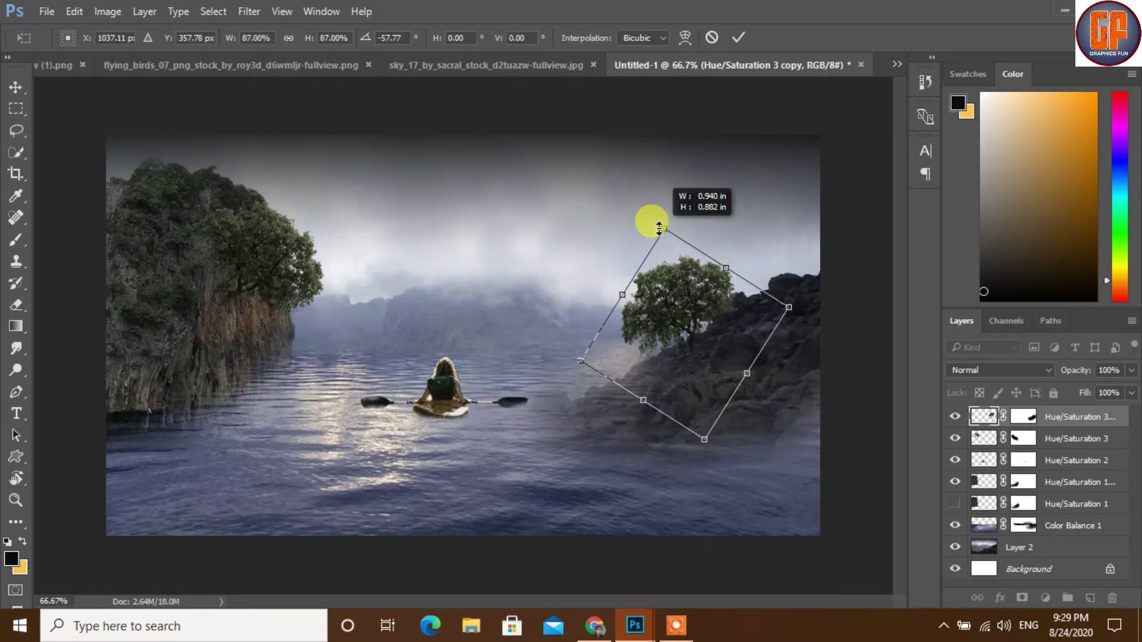
{"action": "left_click", "coordinate": [738, 37]}
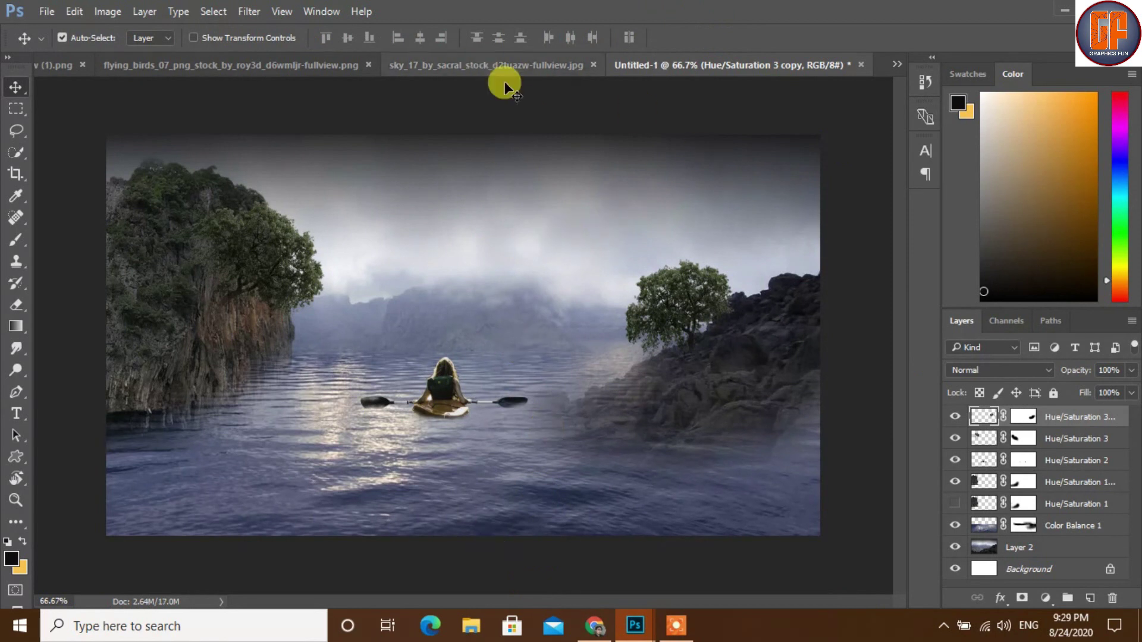
Step: Drag the banyan tree image into the Untitled-1 composite
{"action": "left_click", "coordinate": [895, 64]}
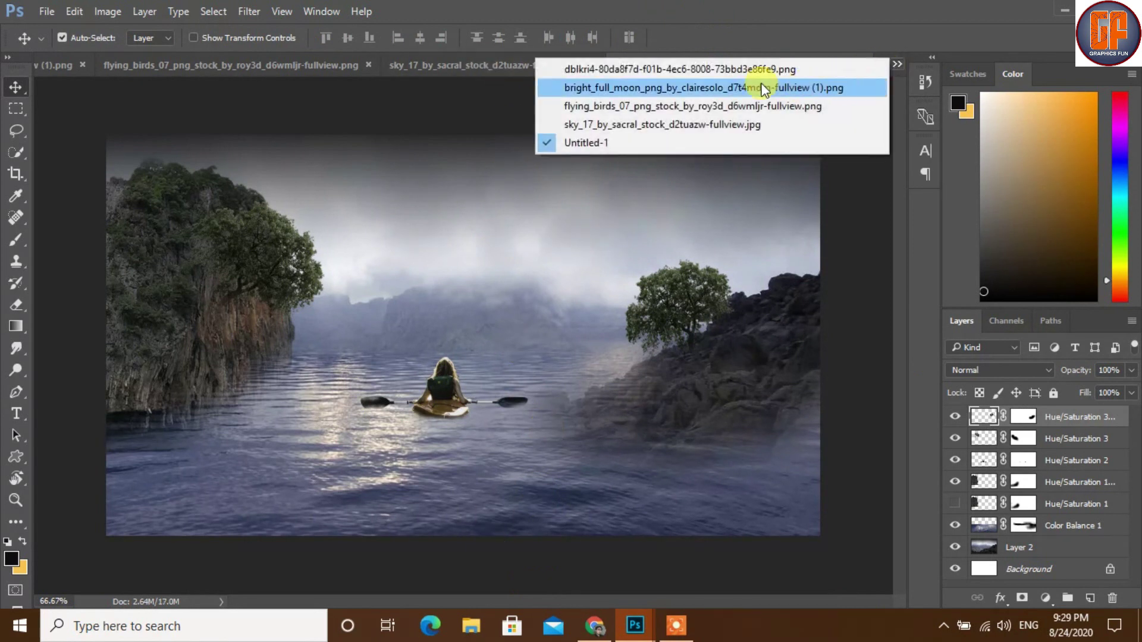
{"action": "left_click", "coordinate": [716, 74]}
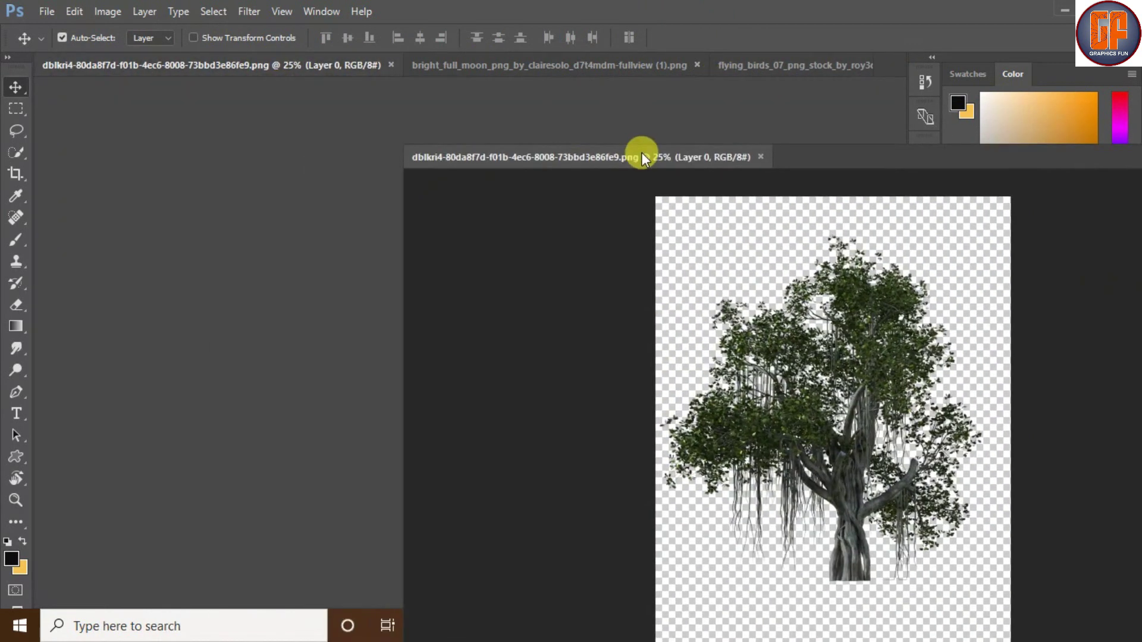
{"action": "left_click_drag", "start_coordinate": [272, 63], "coordinate": [641, 152]}
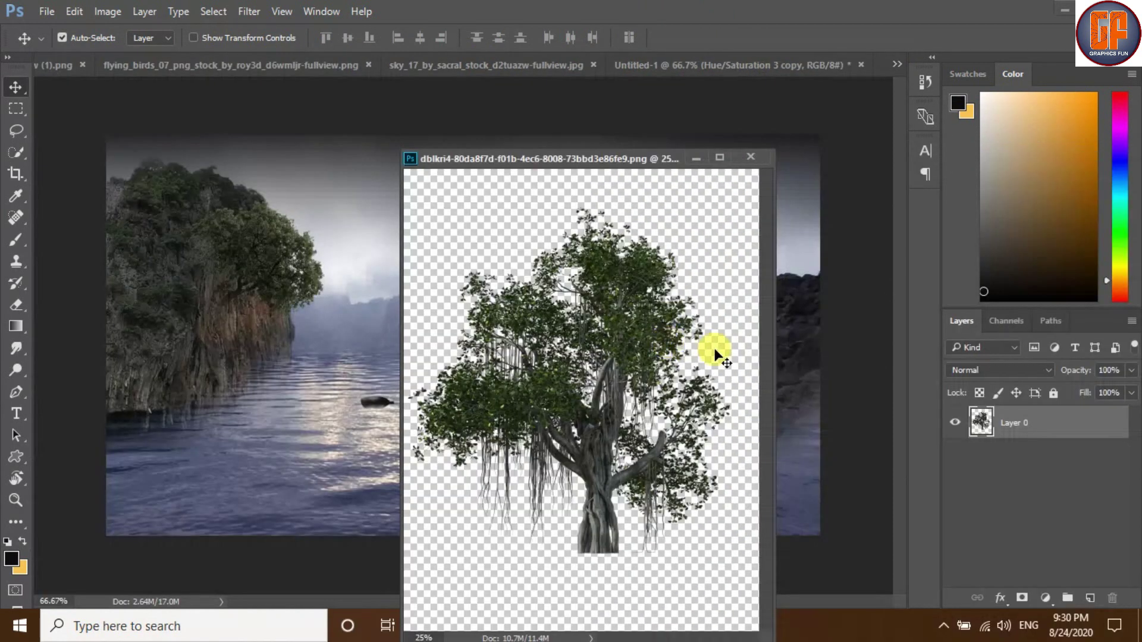
{"action": "left_click_drag", "start_coordinate": [625, 280], "coordinate": [244, 341]}
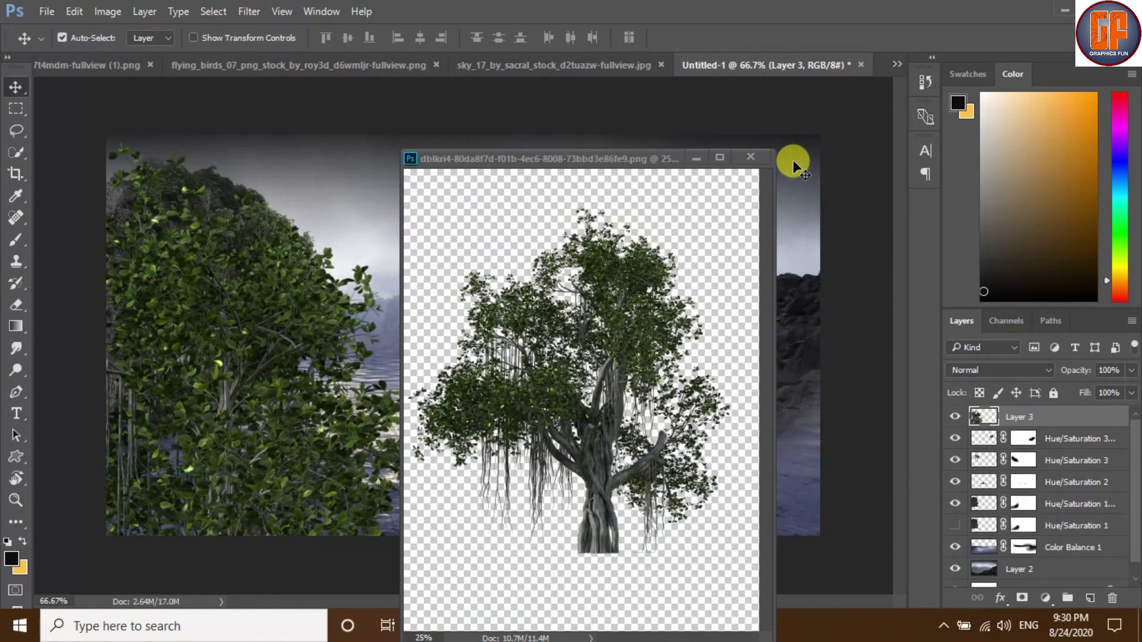
{"action": "left_click", "coordinate": [691, 158]}
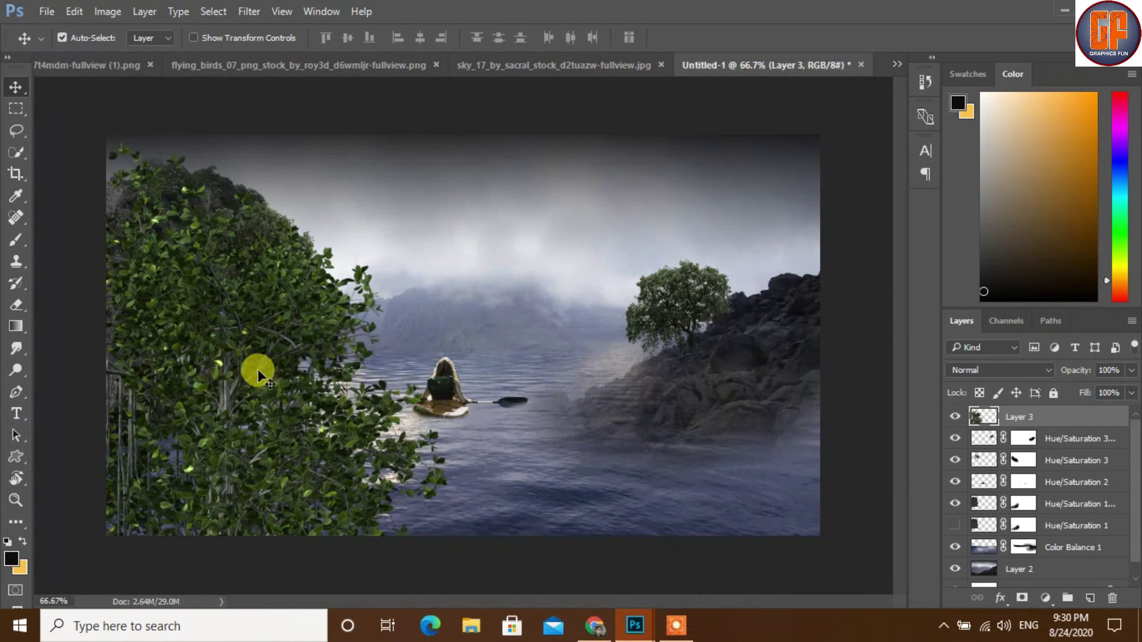
Step: Shrink the banyan tree to about 44% and move its foliage into the top-right corner
{"action": "key", "text": "ctrl+t"}
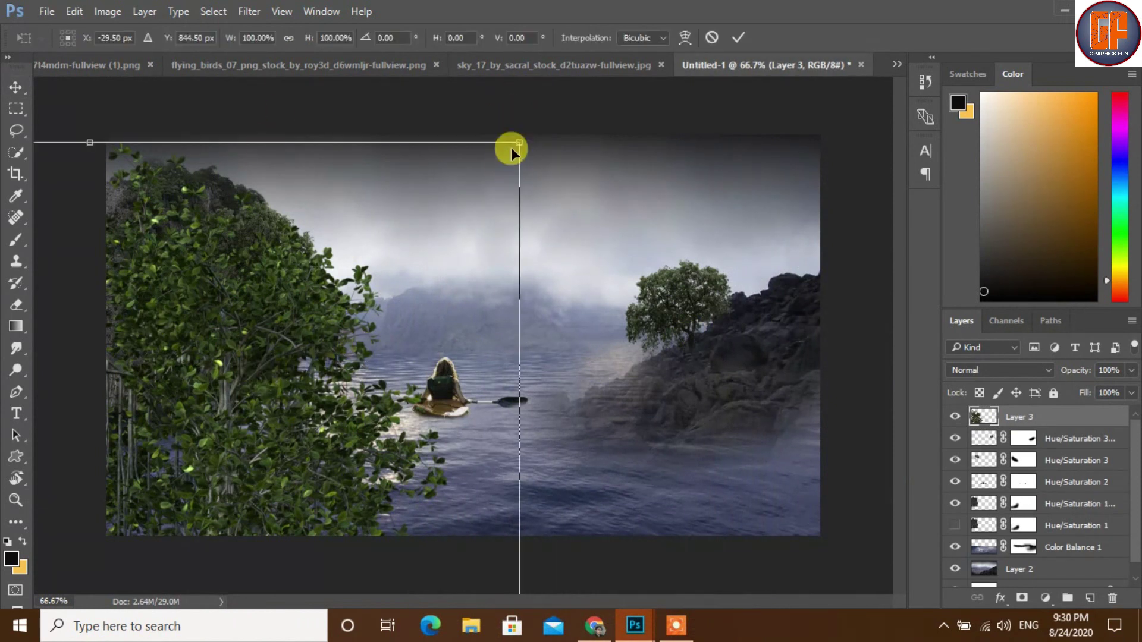
{"action": "left_click_drag", "start_coordinate": [523, 143], "coordinate": [190, 467]}
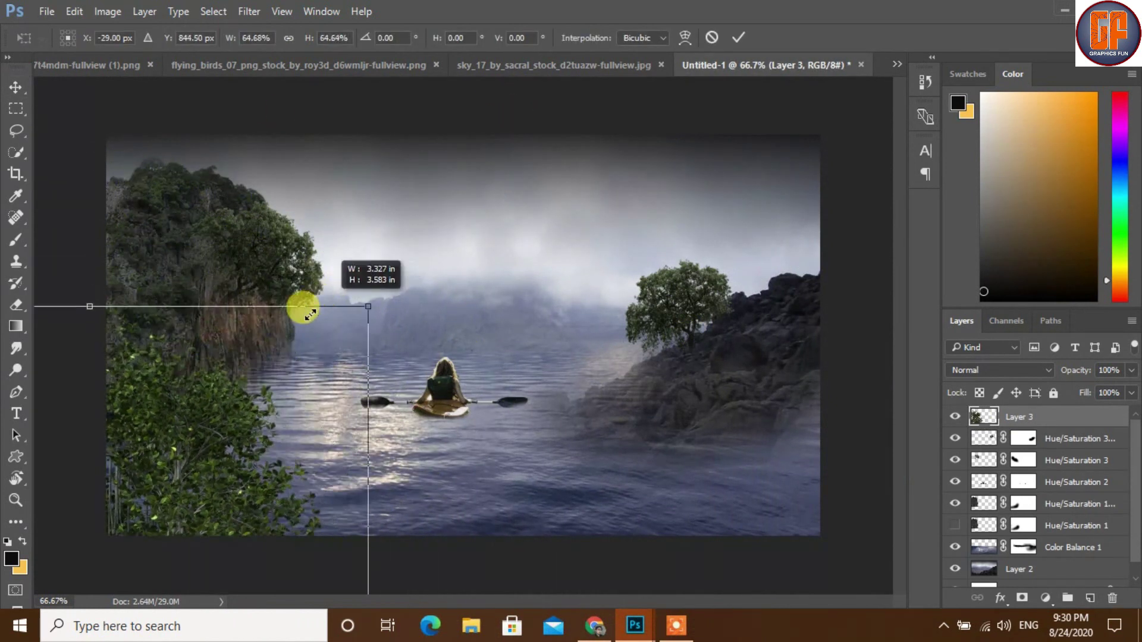
{"action": "mouse_move", "coordinate": [194, 475]}
{"action": "left_mouse_down"}
{"action": "mouse_move", "coordinate": [821, 177]}
{"action": "mouse_move", "coordinate": [782, 165]}
{"action": "left_mouse_up"}
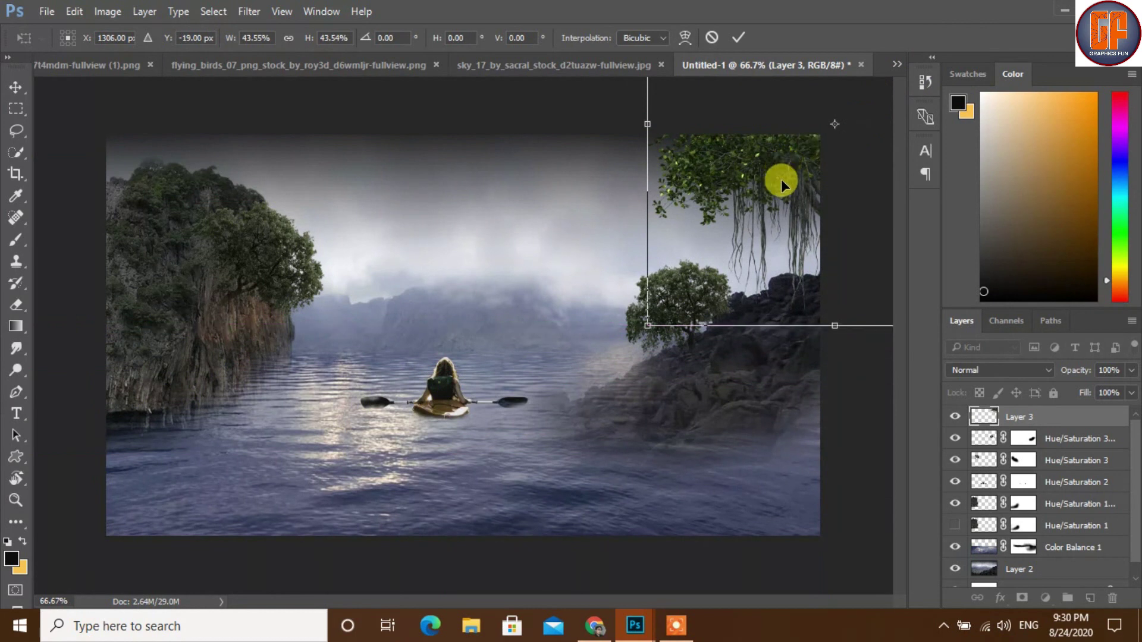
Step: Apply the banyan transform and place a copy of the foliage in the lower-left corner
{"action": "left_click", "coordinate": [737, 40]}
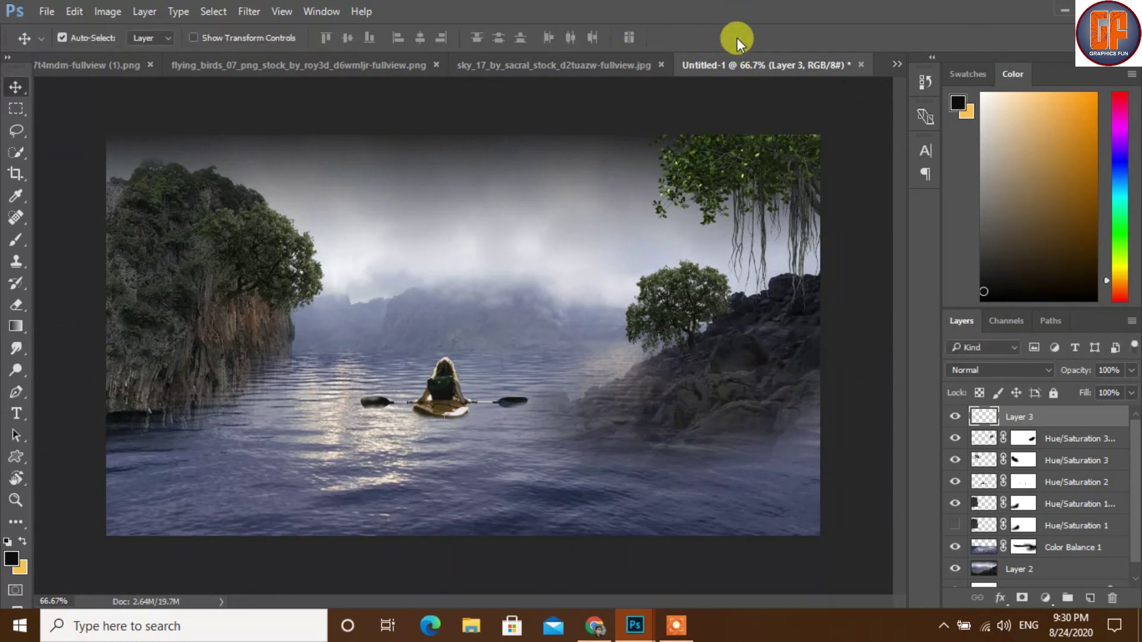
{"action": "key", "text": "ctrl"}
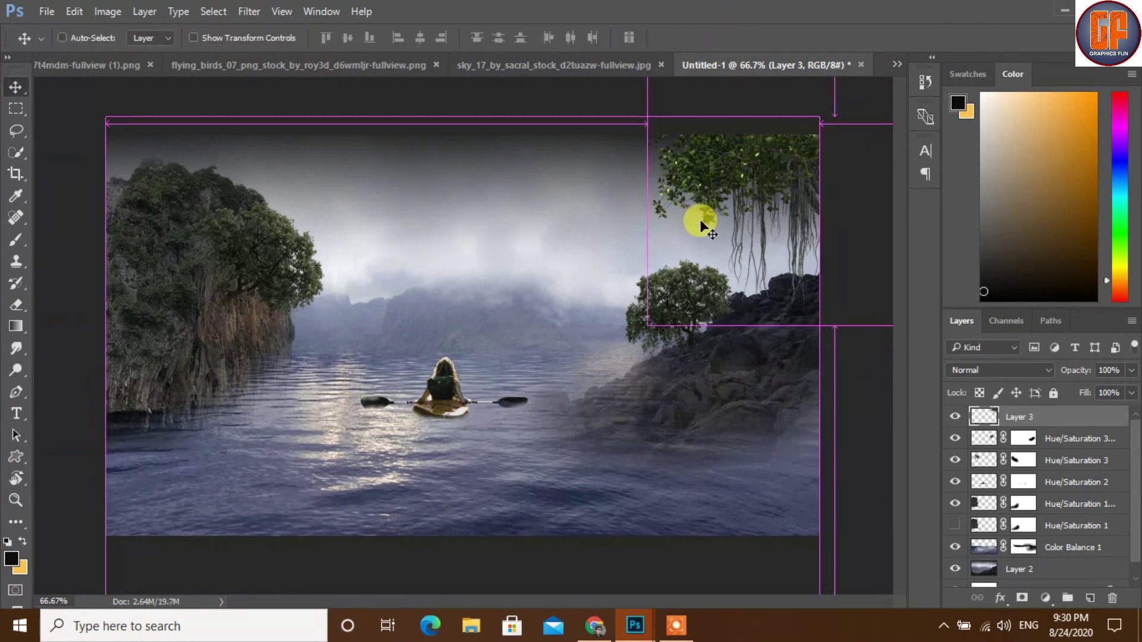
{"action": "key", "text": "ctrl+j"}
{"action": "mouse_move", "coordinate": [795, 184]}
{"action": "left_mouse_down"}
{"action": "mouse_move", "coordinate": [729, 244]}
{"action": "mouse_move", "coordinate": [172, 500]}
{"action": "left_mouse_up"}
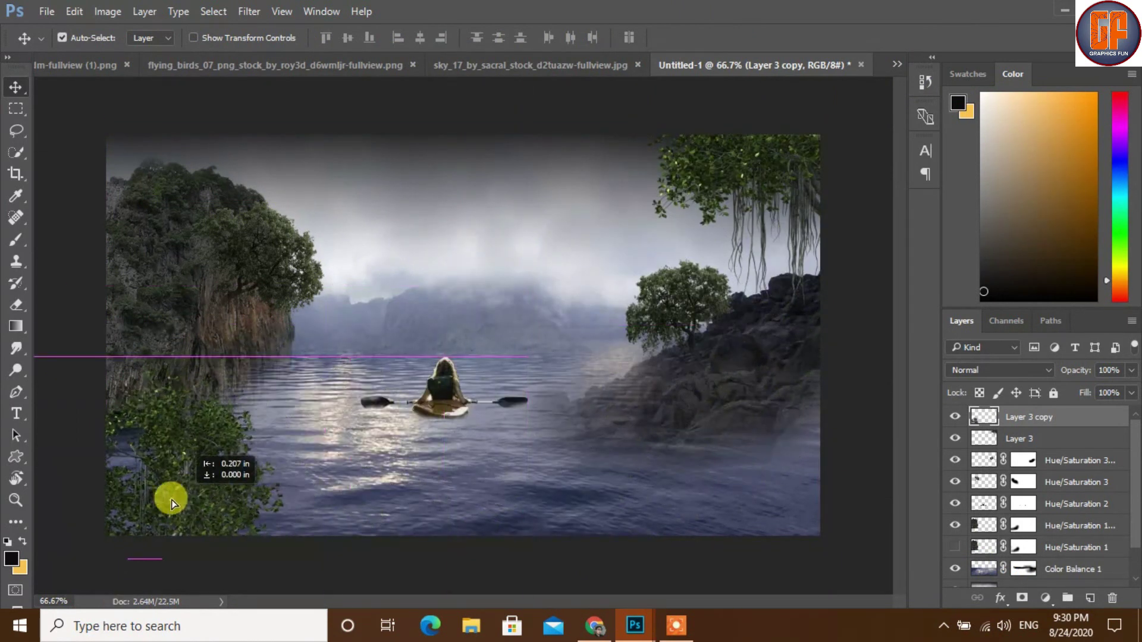
{"action": "left_click_drag", "start_coordinate": [172, 500], "coordinate": [144, 510]}
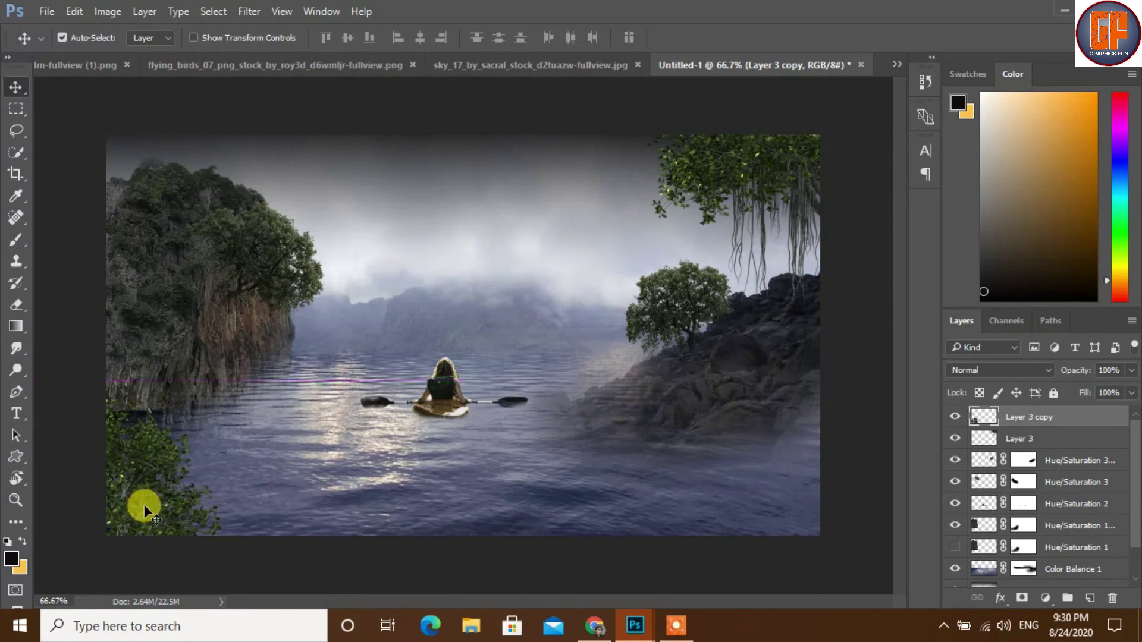
Step: Place a second foliage copy in the lower-right corner
{"action": "key", "text": "ctrl"}
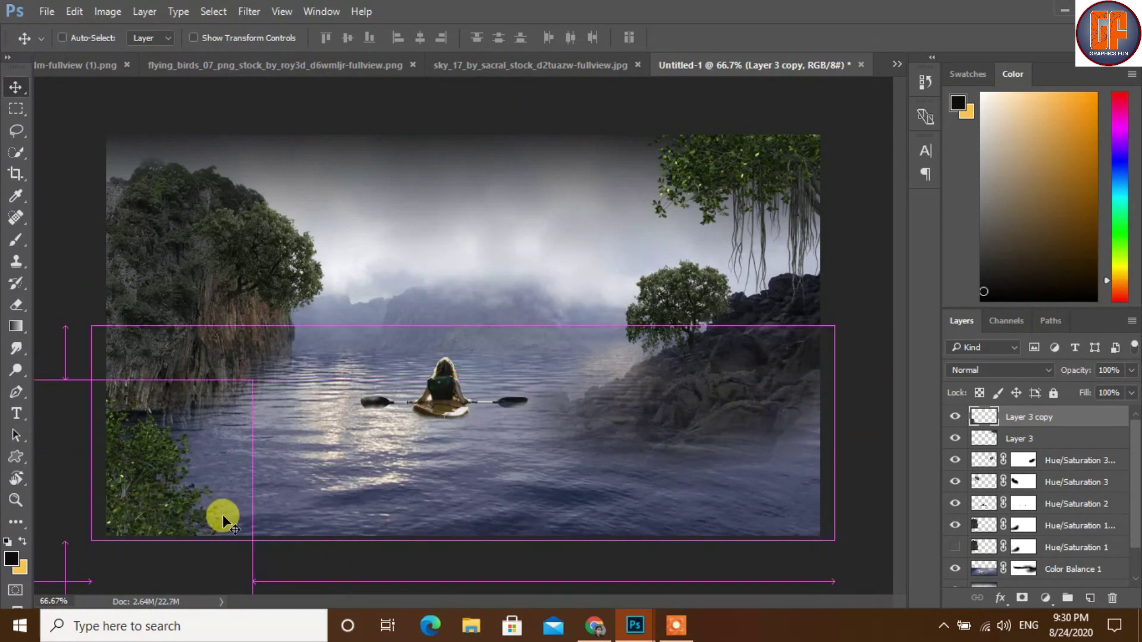
{"action": "left_click_drag", "start_coordinate": [223, 515], "coordinate": [523, 479]}
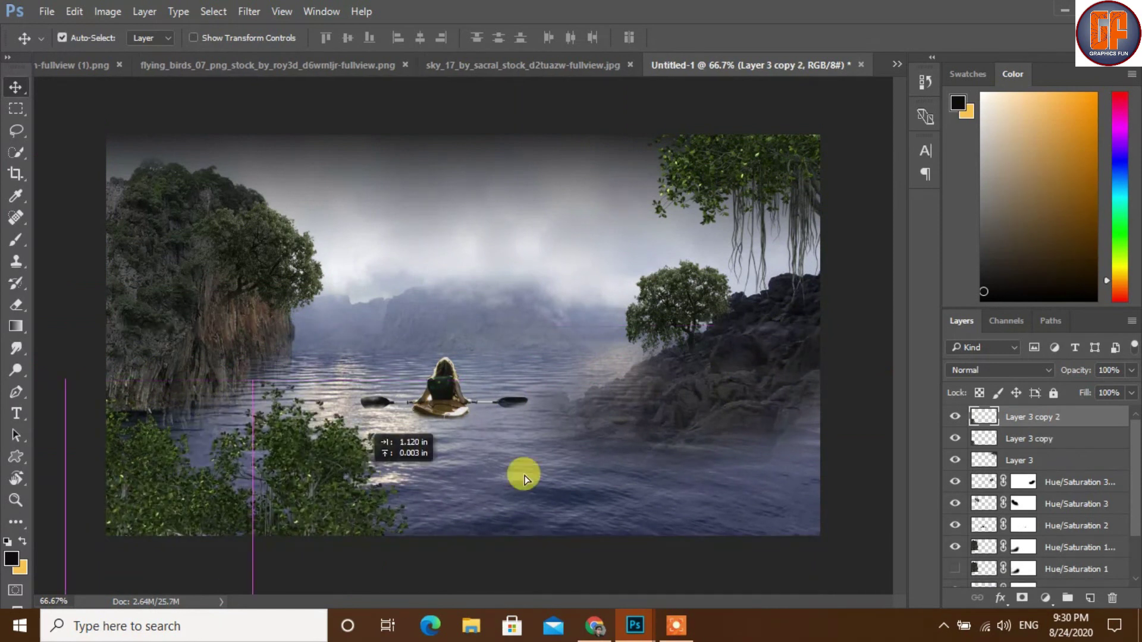
{"action": "mouse_move", "coordinate": [523, 478]}
{"action": "left_mouse_down"}
{"action": "mouse_move", "coordinate": [769, 461]}
{"action": "mouse_move", "coordinate": [812, 425]}
{"action": "mouse_move", "coordinate": [800, 398]}
{"action": "left_mouse_up"}
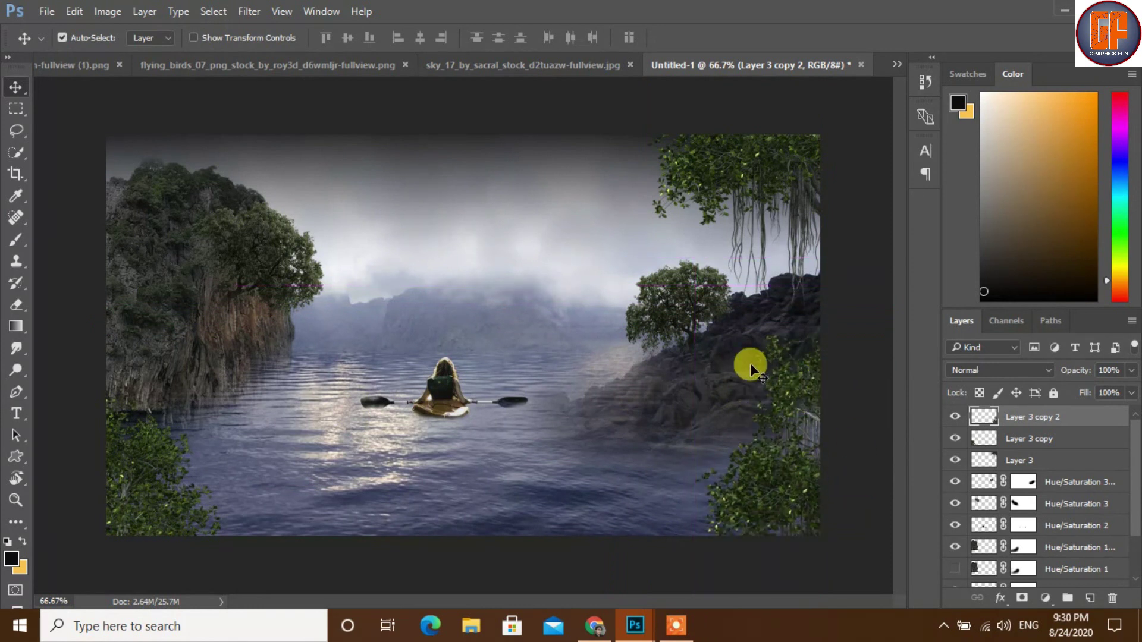
{"action": "left_click", "coordinate": [898, 63]}
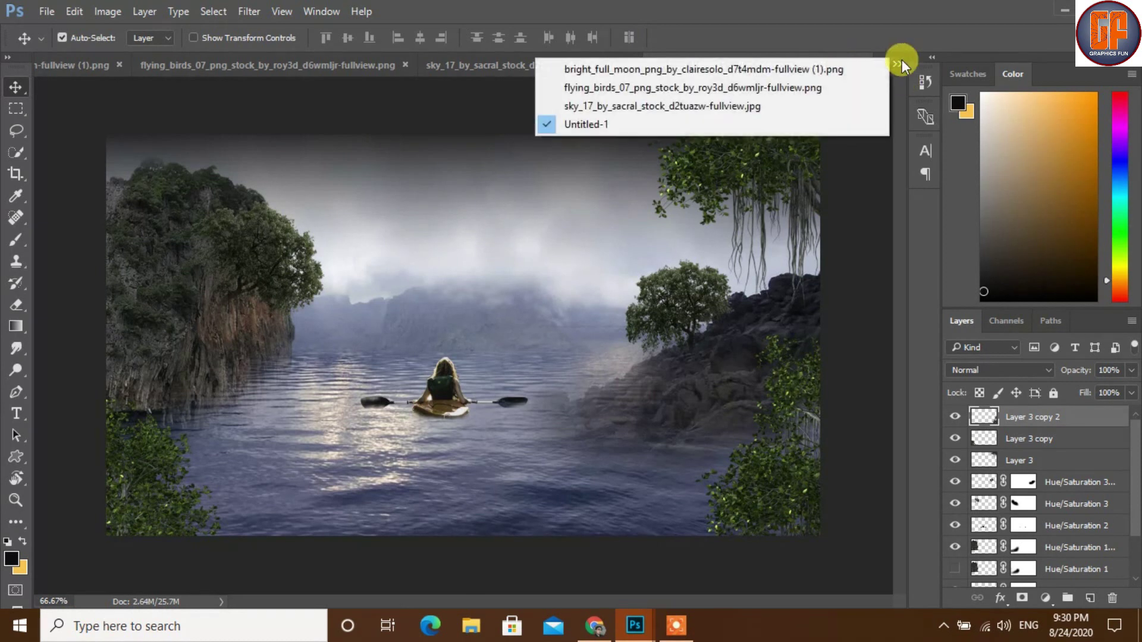
Step: Bring the full moon image into the lake composite over the upper-left area
{"action": "left_click", "coordinate": [779, 71]}
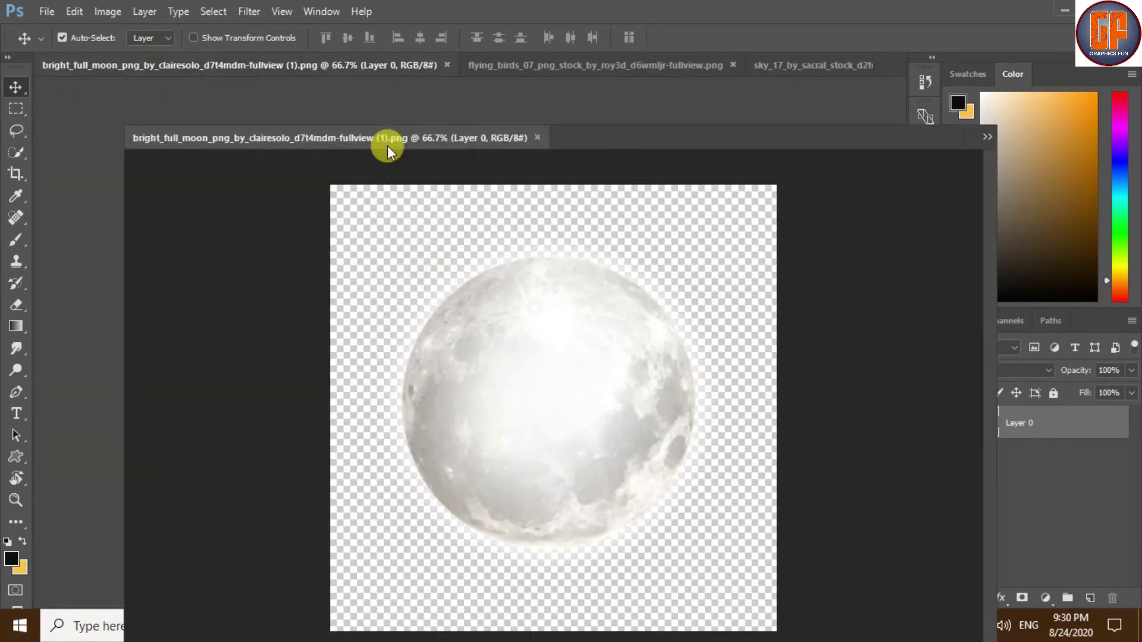
{"action": "left_click_drag", "start_coordinate": [233, 68], "coordinate": [559, 134]}
{"action": "mouse_move", "coordinate": [570, 339]}
{"action": "left_mouse_down"}
{"action": "mouse_move", "coordinate": [258, 315]}
{"action": "mouse_move", "coordinate": [177, 282]}
{"action": "left_mouse_up"}
{"action": "left_click", "coordinate": [738, 132]}
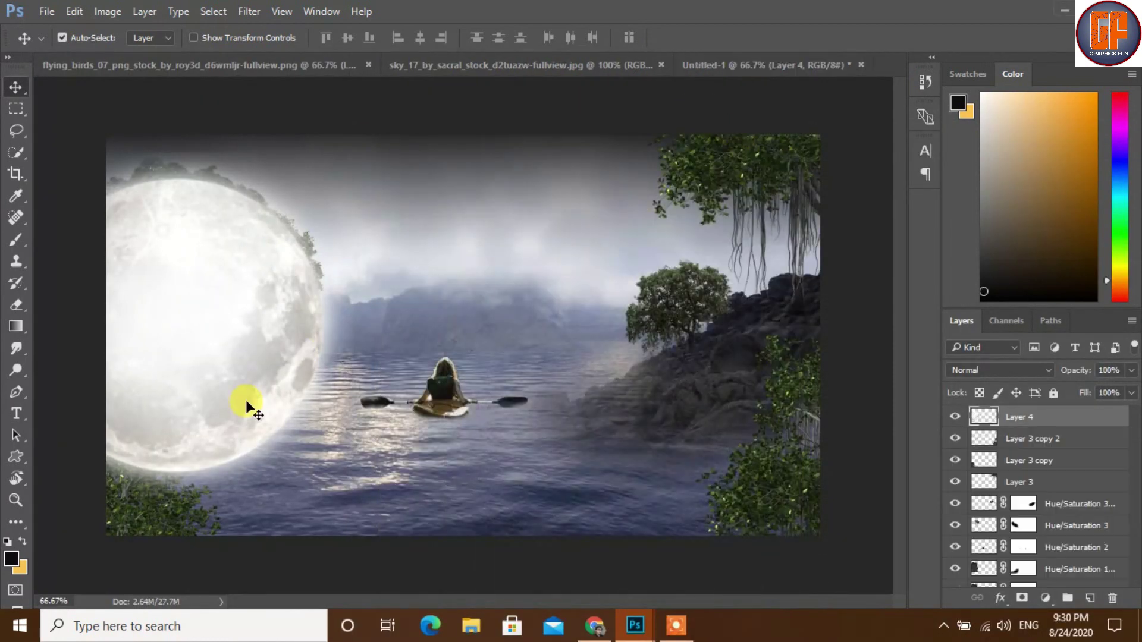
{"action": "left_click_drag", "start_coordinate": [298, 327], "coordinate": [415, 288]}
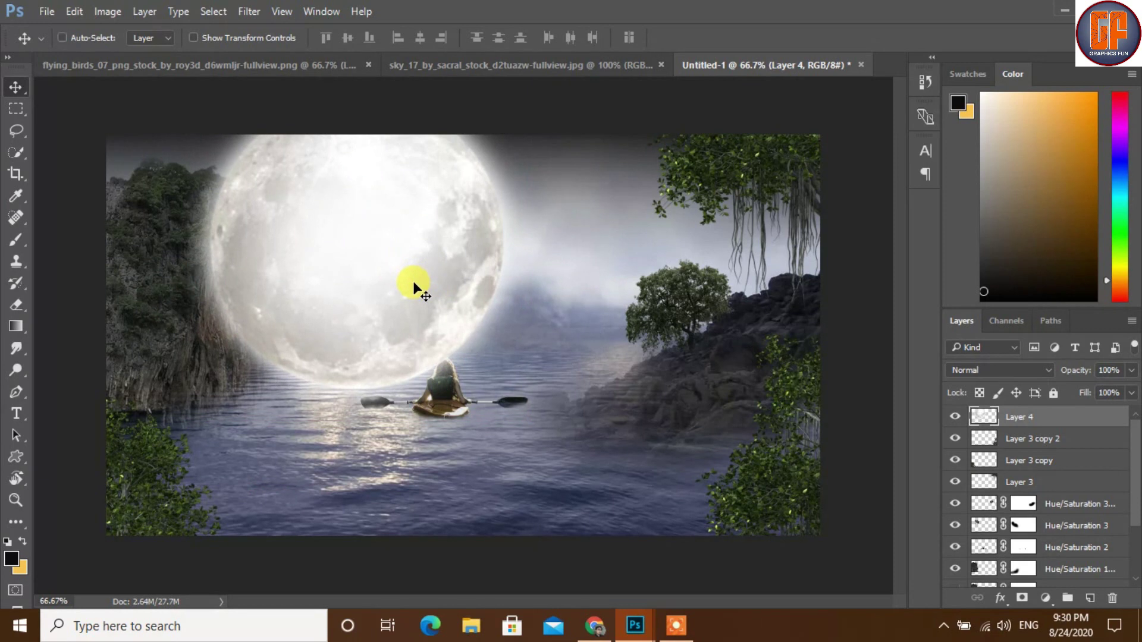
Step: Scale the moon to about 36% and set it in the sky just right of the left cliff
{"action": "key", "text": "ctrl+t"}
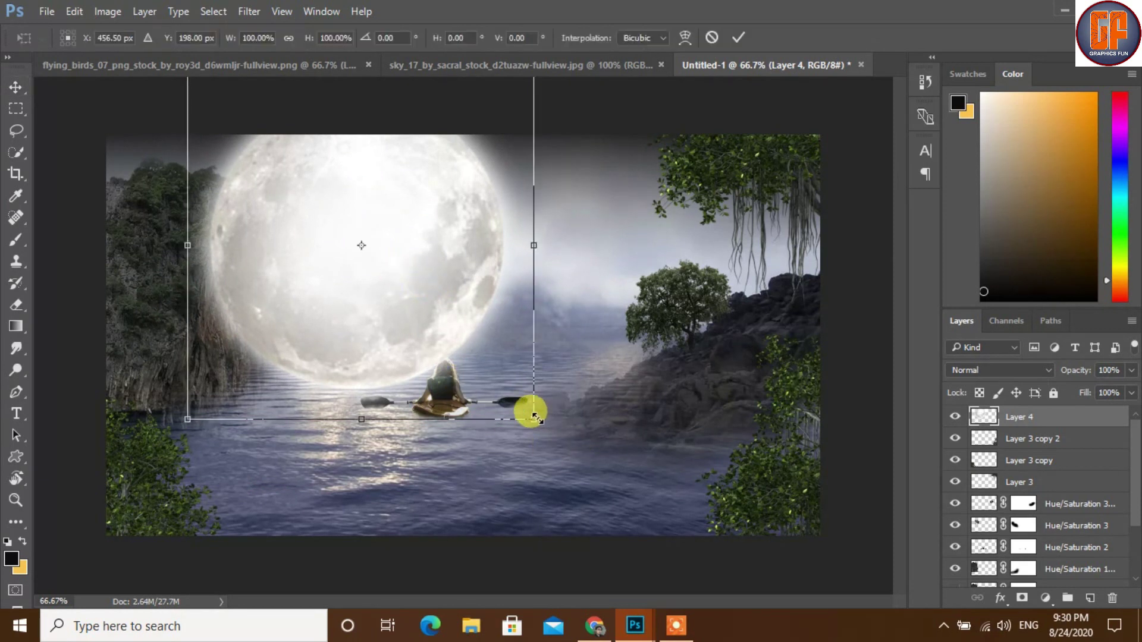
{"action": "left_click_drag", "start_coordinate": [534, 418], "coordinate": [470, 275]}
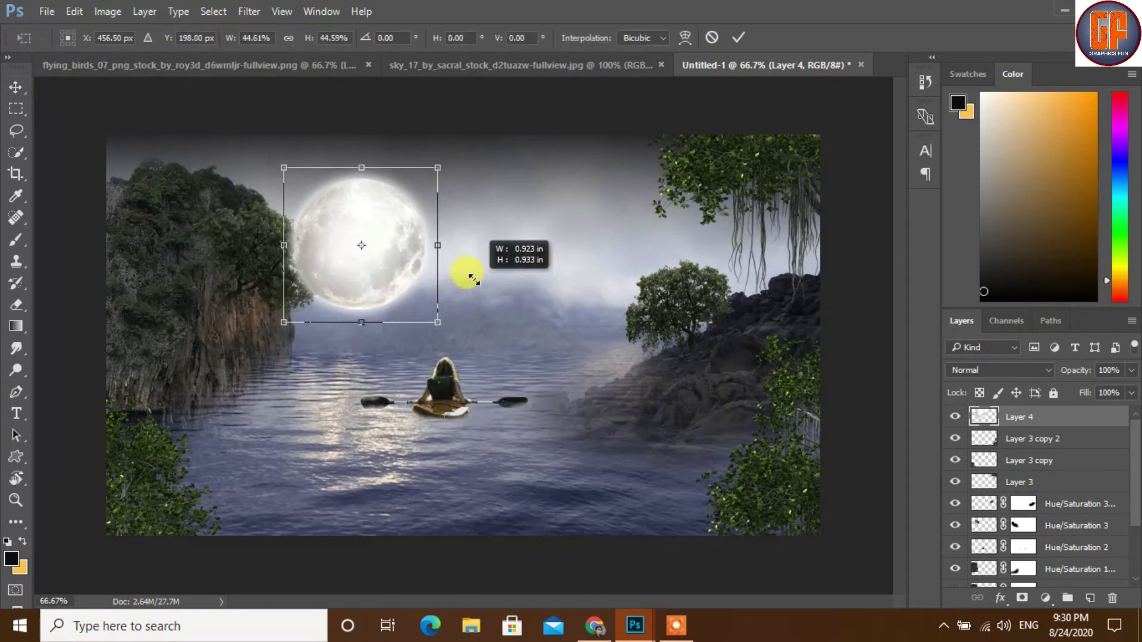
{"action": "mouse_move", "coordinate": [381, 262]}
{"action": "left_mouse_down"}
{"action": "mouse_move", "coordinate": [396, 221]}
{"action": "mouse_move", "coordinate": [408, 219]}
{"action": "left_mouse_up"}
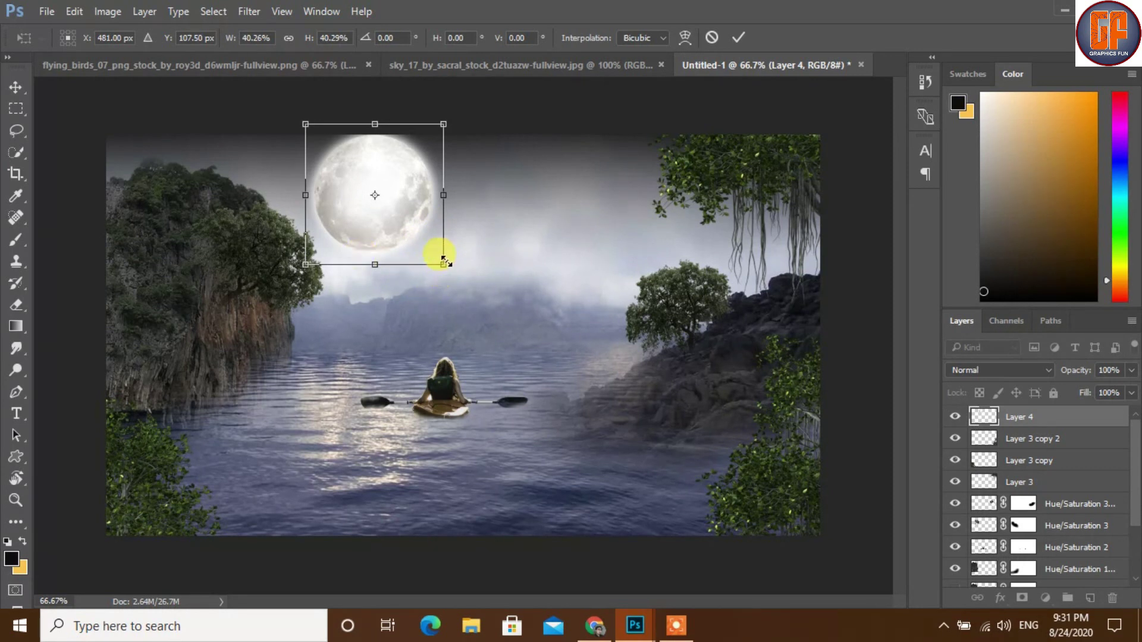
{"action": "left_click_drag", "start_coordinate": [443, 258], "coordinate": [436, 256]}
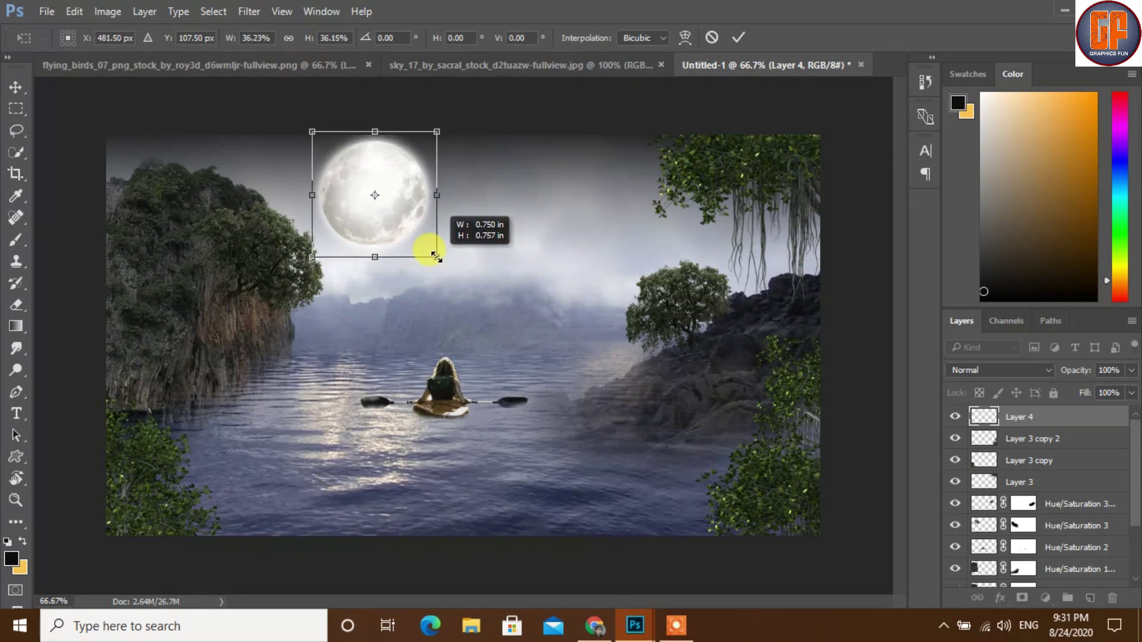
{"action": "left_click_drag", "start_coordinate": [408, 209], "coordinate": [392, 212]}
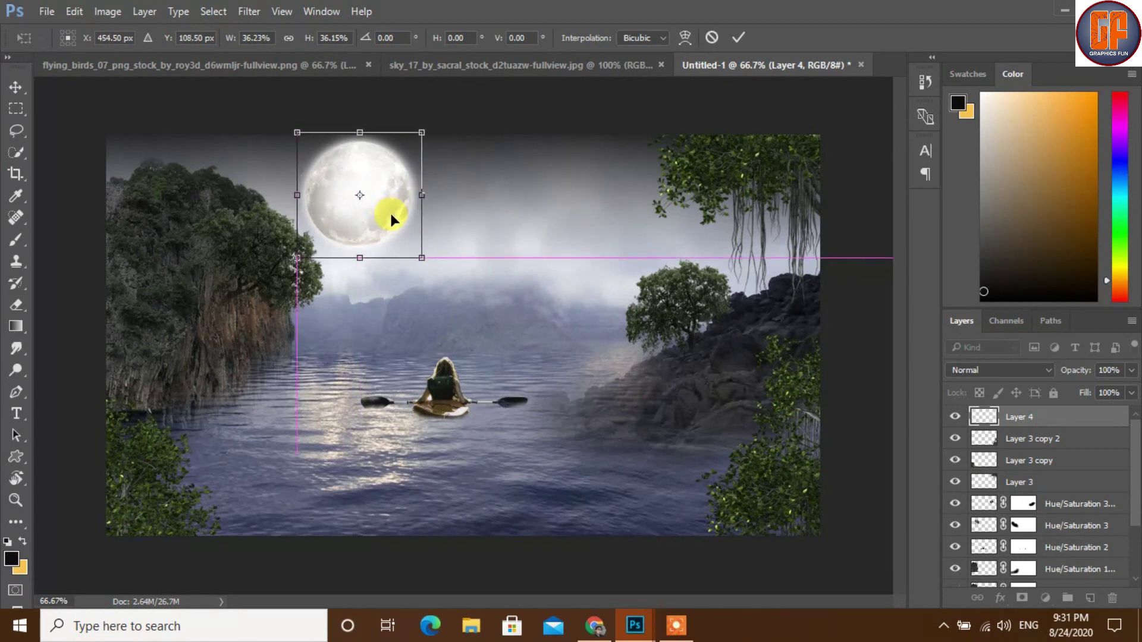
{"action": "left_click", "coordinate": [739, 37]}
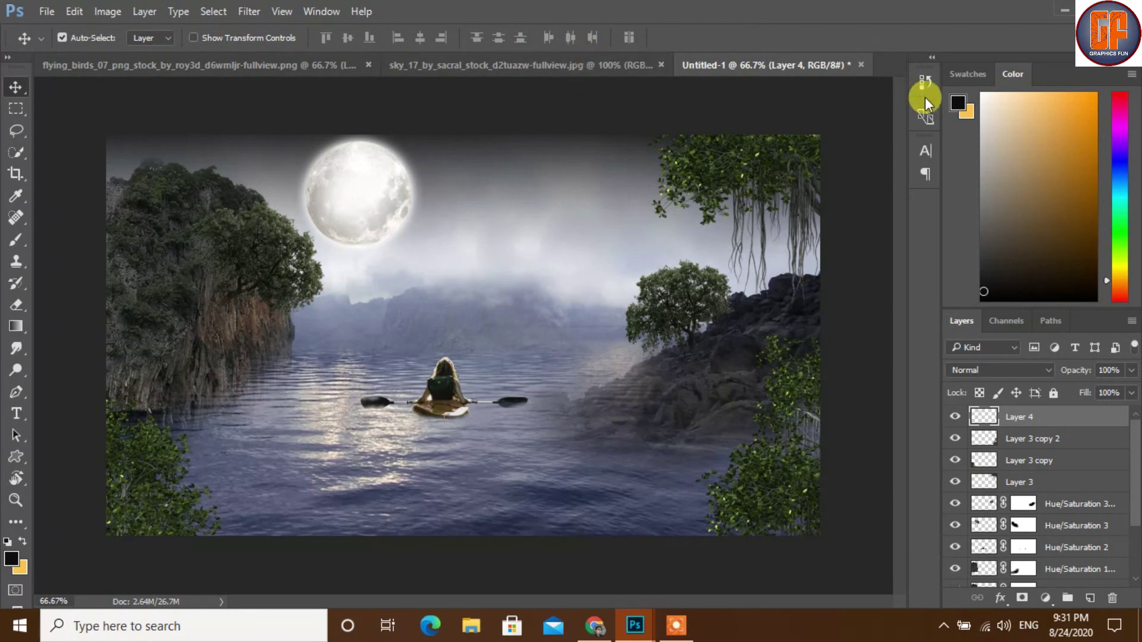
Step: Bring the flying_birds image into the lake composite
{"action": "left_click", "coordinate": [296, 62]}
{"action": "left_click_drag", "start_coordinate": [288, 67], "coordinate": [672, 225]}
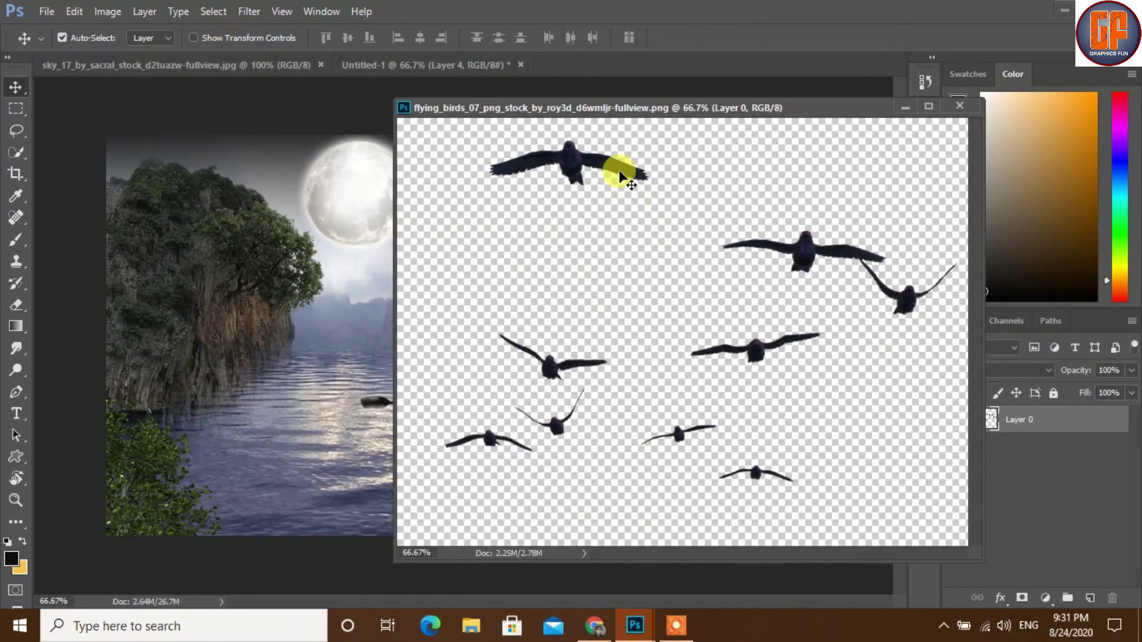
{"action": "left_click_drag", "start_coordinate": [618, 177], "coordinate": [354, 217]}
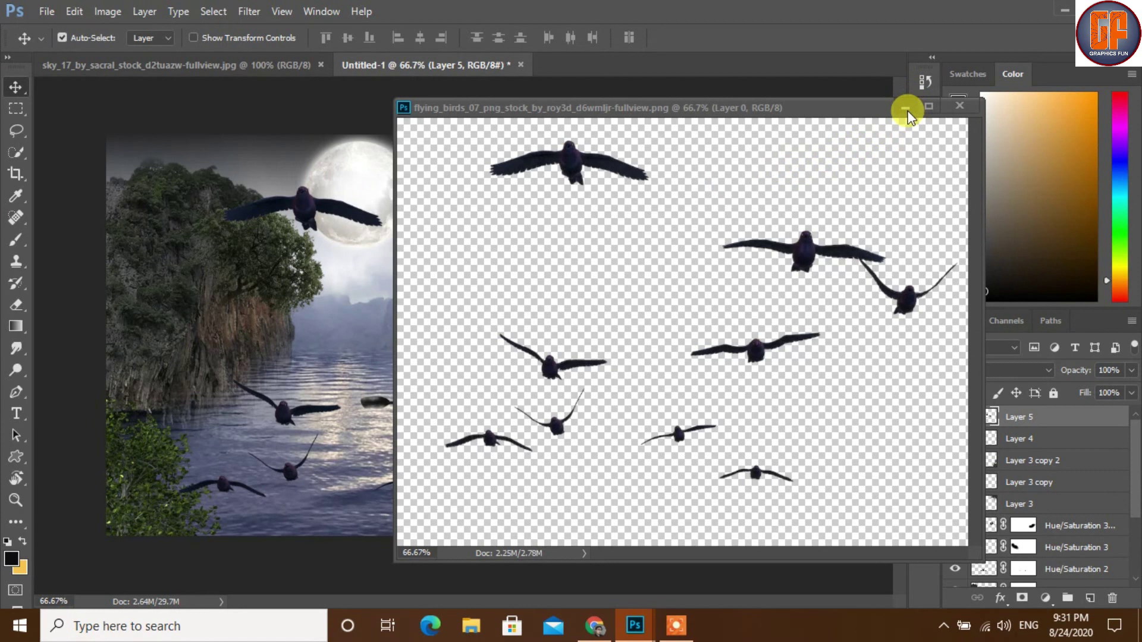
{"action": "left_click", "coordinate": [905, 108]}
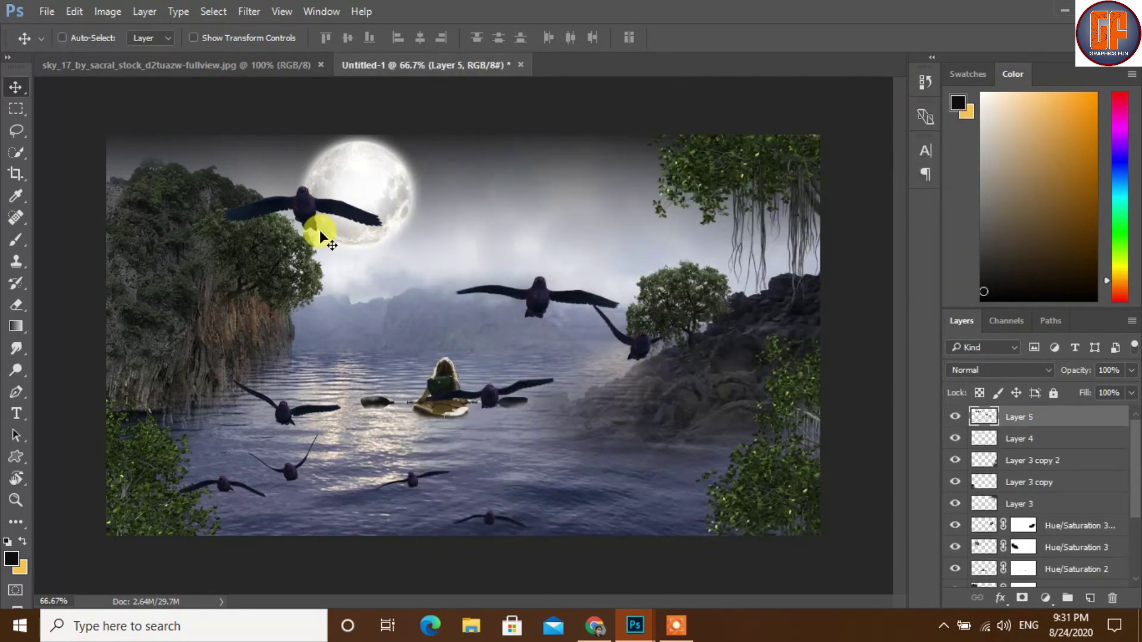
Step: Scale the flock to about 19%, tilt it about 22°, and place it beside the moon
{"action": "key", "text": "ctrl+t"}
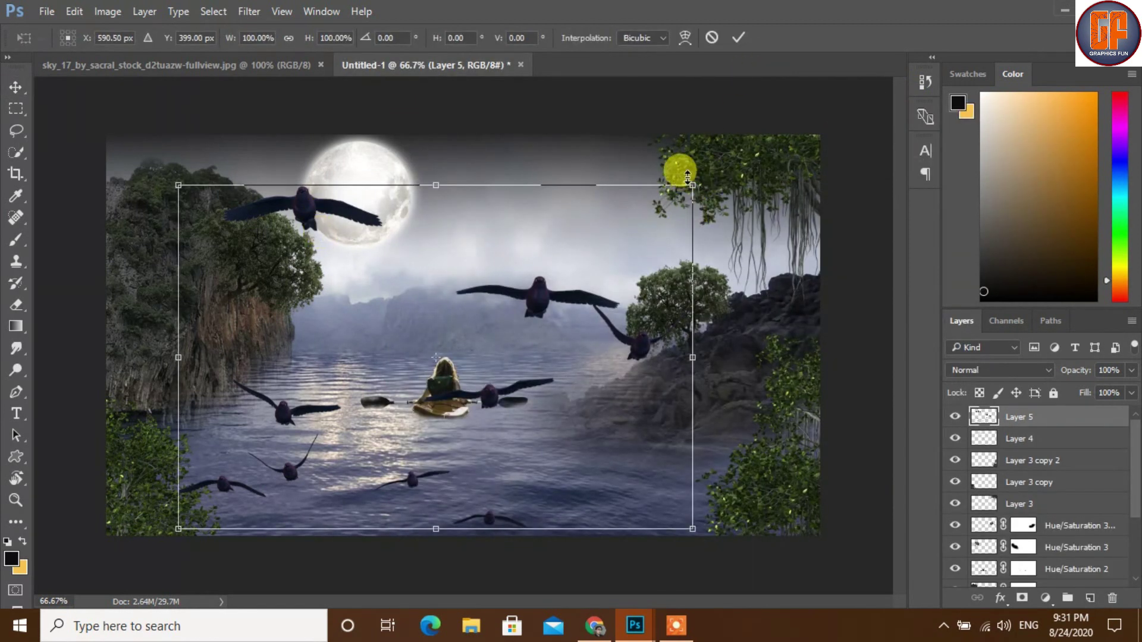
{"action": "mouse_move", "coordinate": [691, 185]}
{"action": "left_mouse_down"}
{"action": "mouse_move", "coordinate": [486, 313]}
{"action": "mouse_move", "coordinate": [492, 229]}
{"action": "left_mouse_up"}
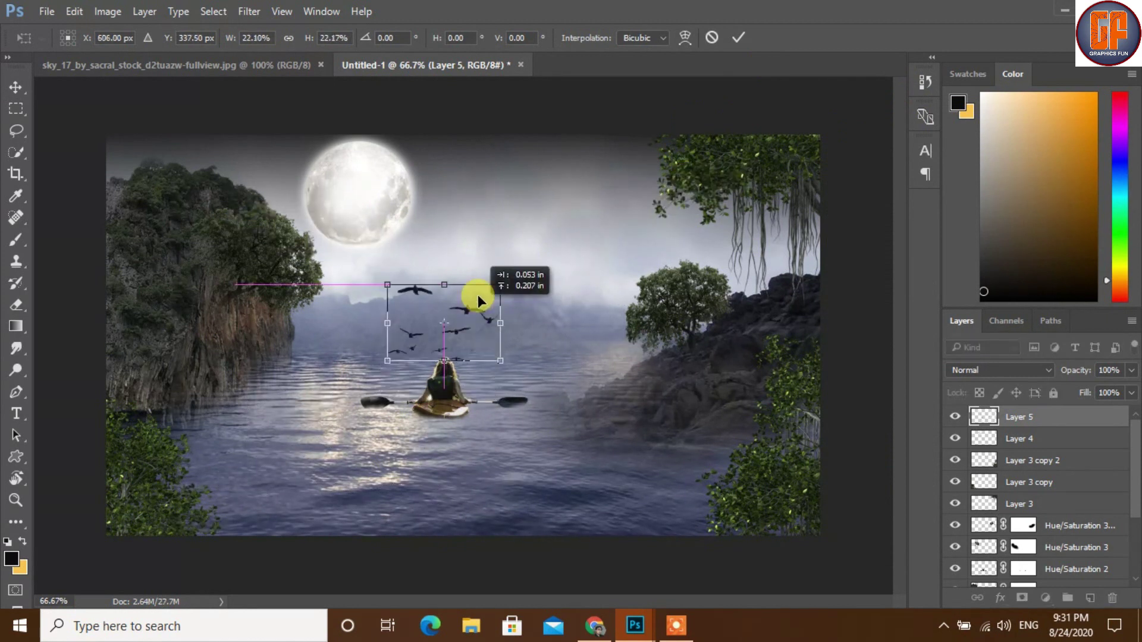
{"action": "mouse_move", "coordinate": [544, 182]}
{"action": "left_mouse_down"}
{"action": "mouse_move", "coordinate": [555, 227]}
{"action": "mouse_move", "coordinate": [476, 225]}
{"action": "left_mouse_up"}
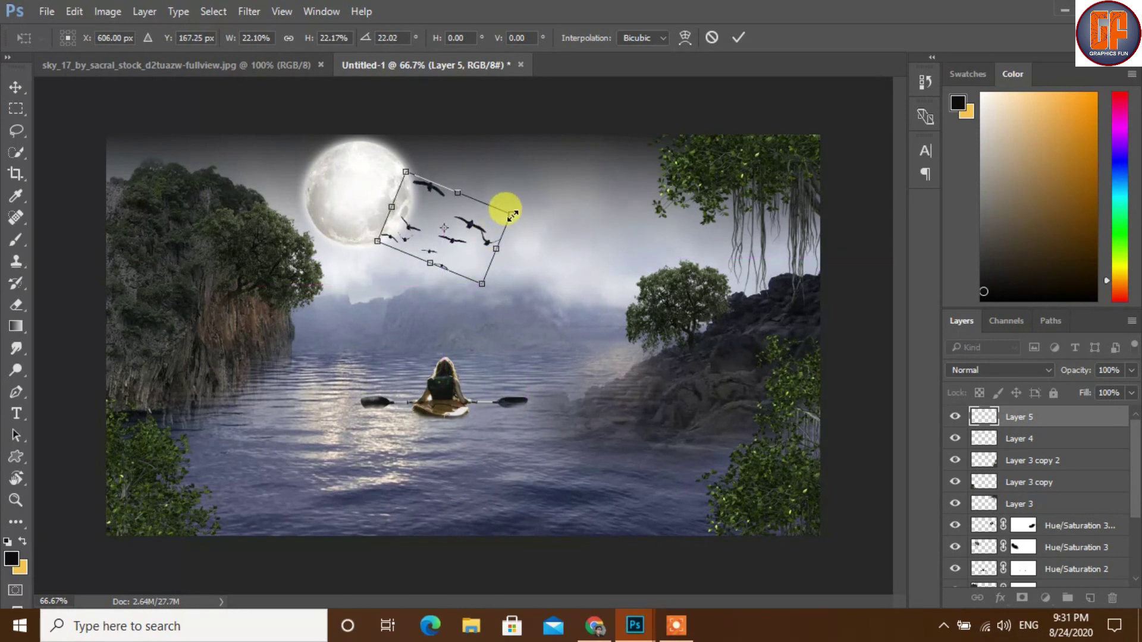
{"action": "left_click_drag", "start_coordinate": [512, 216], "coordinate": [501, 216]}
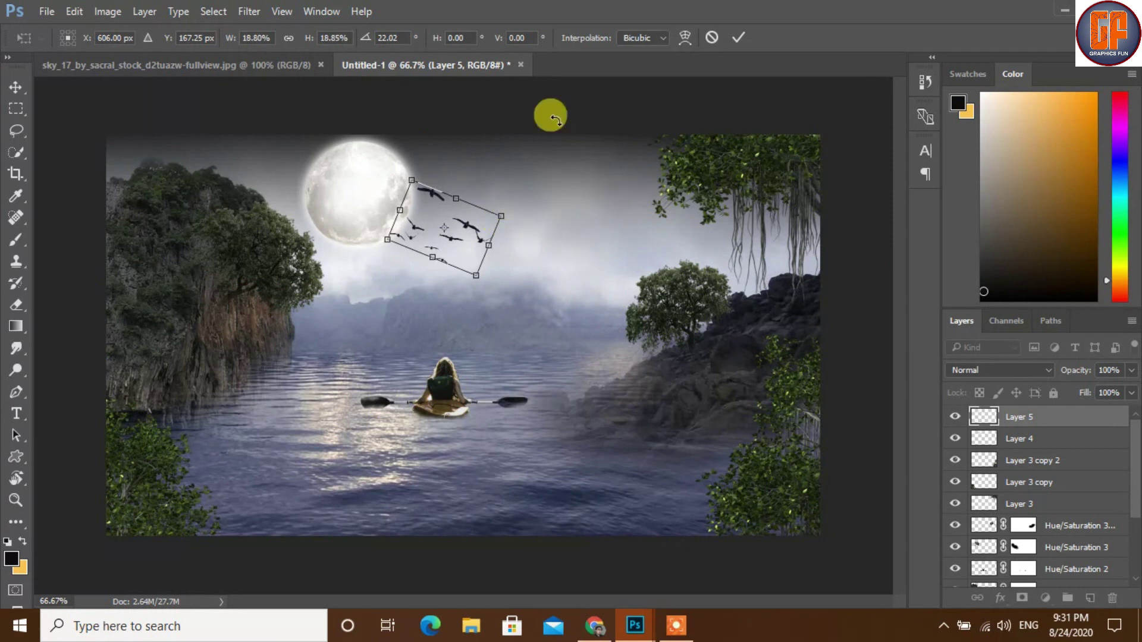
{"action": "left_click", "coordinate": [737, 37]}
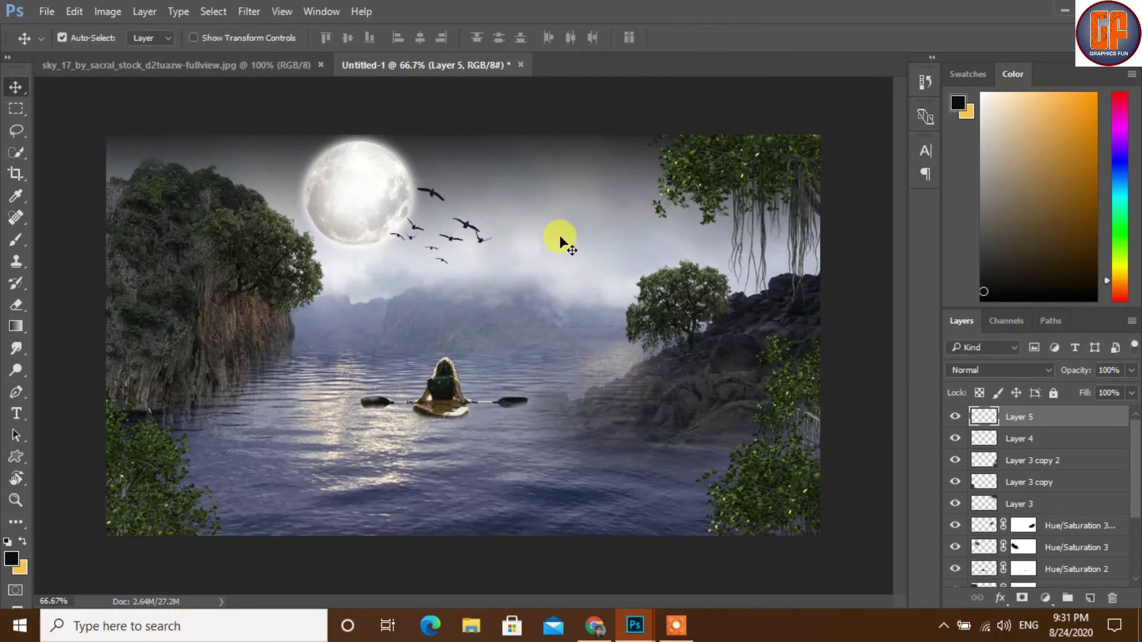
{"action": "left_click_drag", "start_coordinate": [471, 228], "coordinate": [487, 222]}
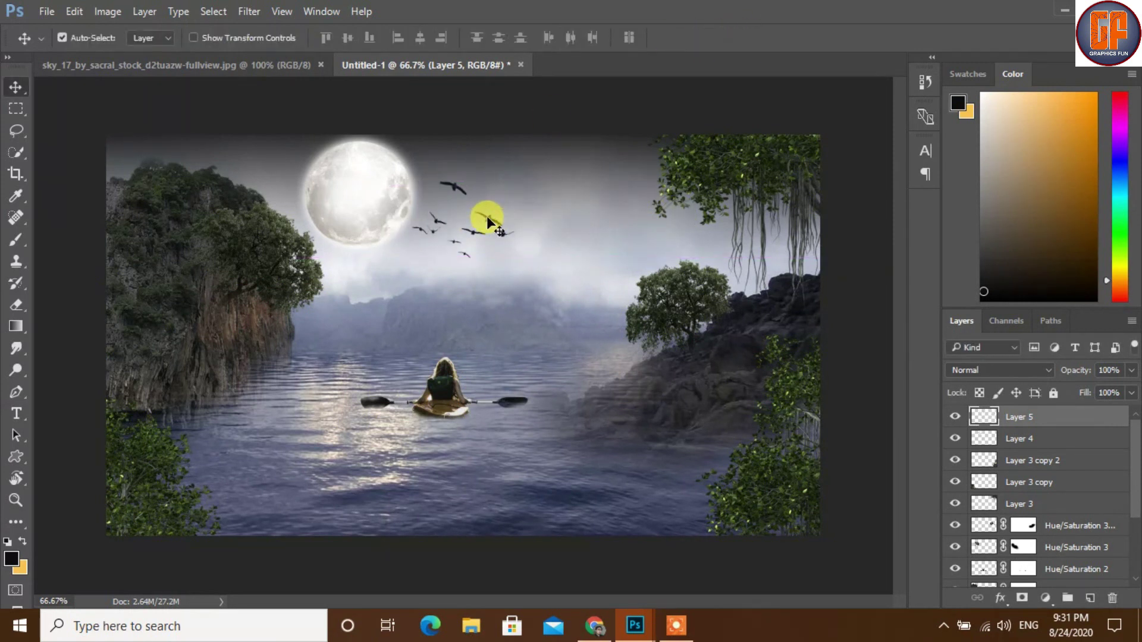
Step: Bring the cloudy sky image into the lake composite
{"action": "left_click", "coordinate": [259, 63]}
{"action": "left_click_drag", "start_coordinate": [256, 68], "coordinate": [693, 352]}
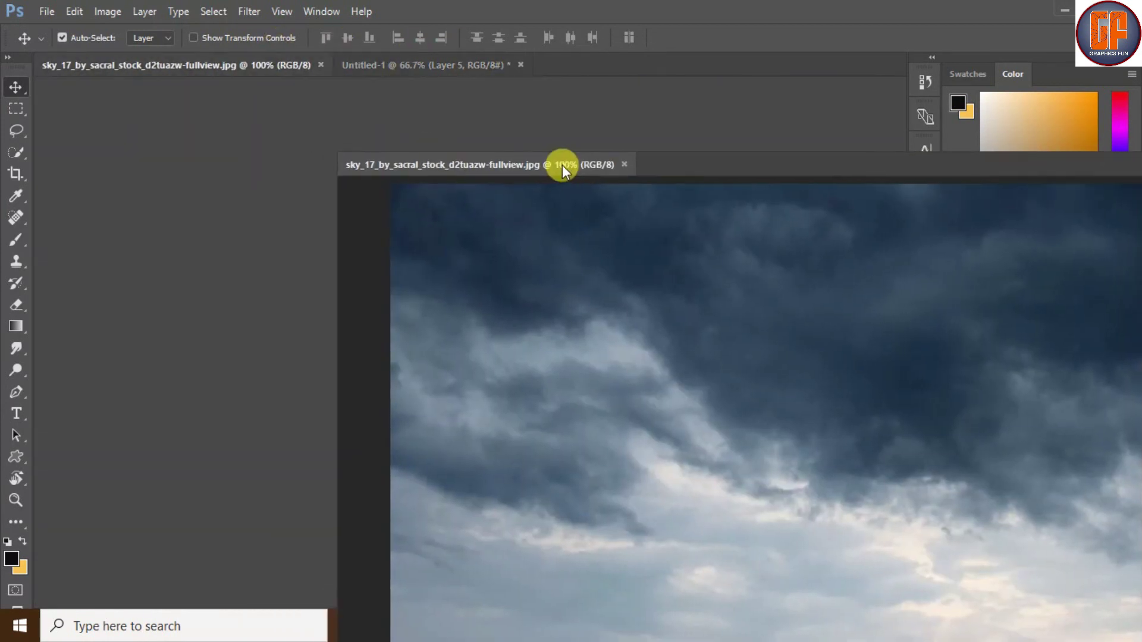
{"action": "left_click_drag", "start_coordinate": [718, 248], "coordinate": [273, 270]}
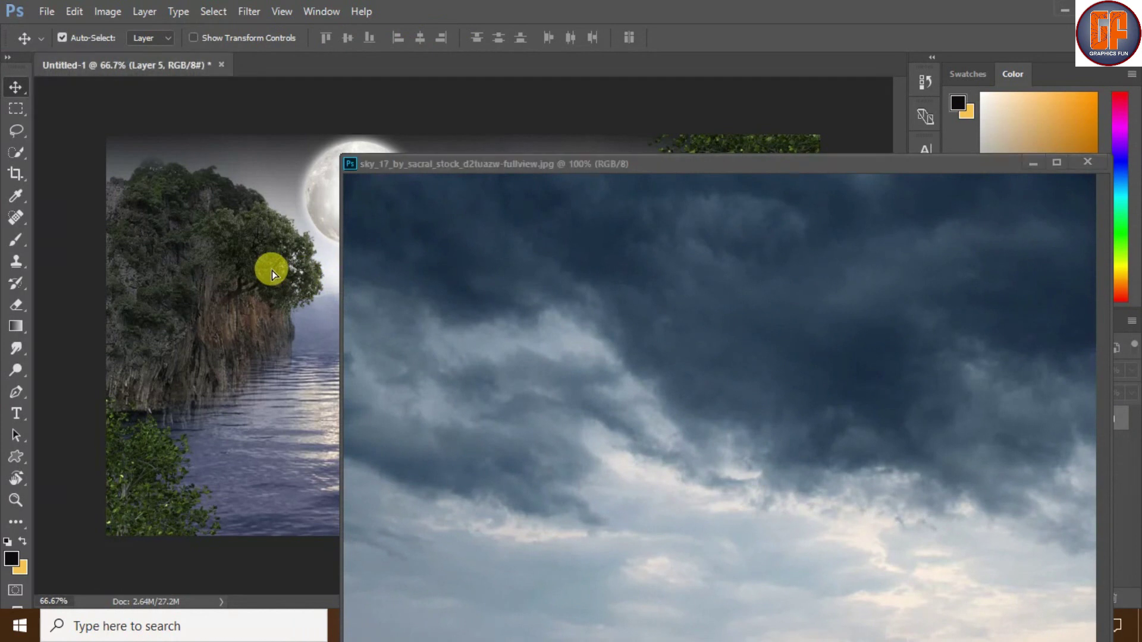
{"action": "left_click", "coordinate": [1032, 163]}
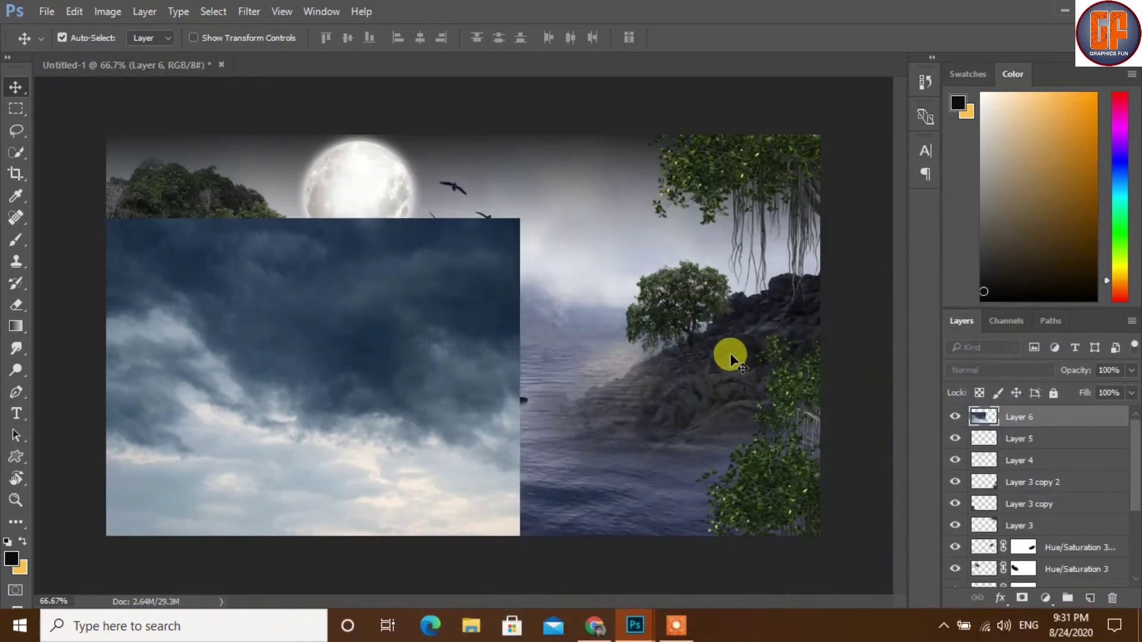
Step: Scale the sky layer to 153% to cover the canvas and add a white layer mask
{"action": "key", "text": "ctrl+t"}
{"action": "left_click_drag", "start_coordinate": [445, 345], "coordinate": [633, 297]}
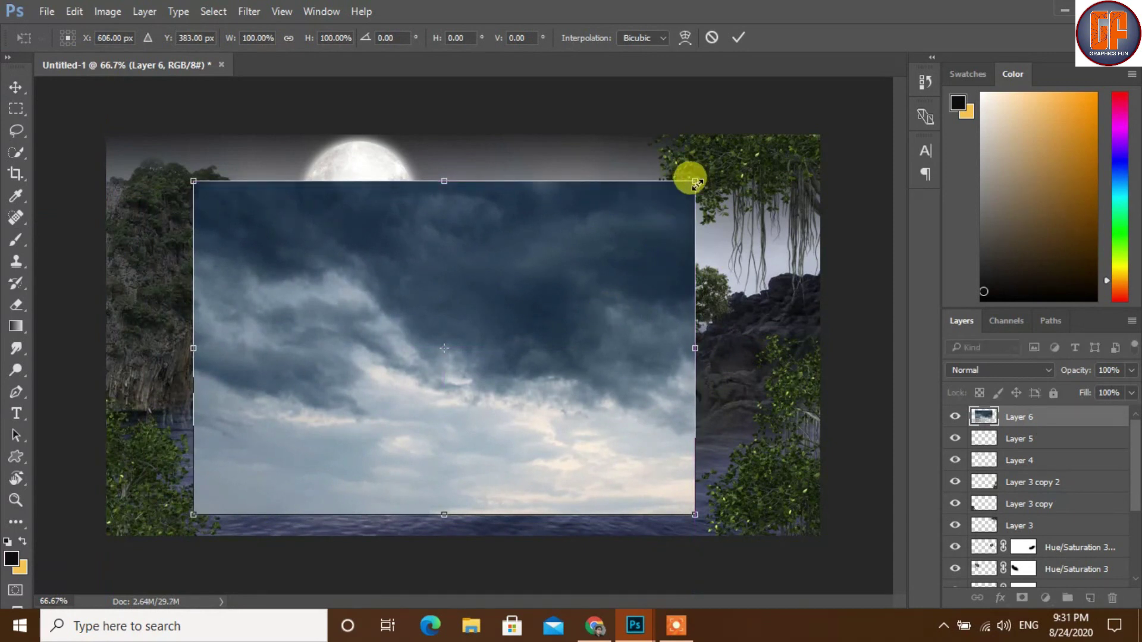
{"action": "left_click_drag", "start_coordinate": [696, 183], "coordinate": [854, 132]}
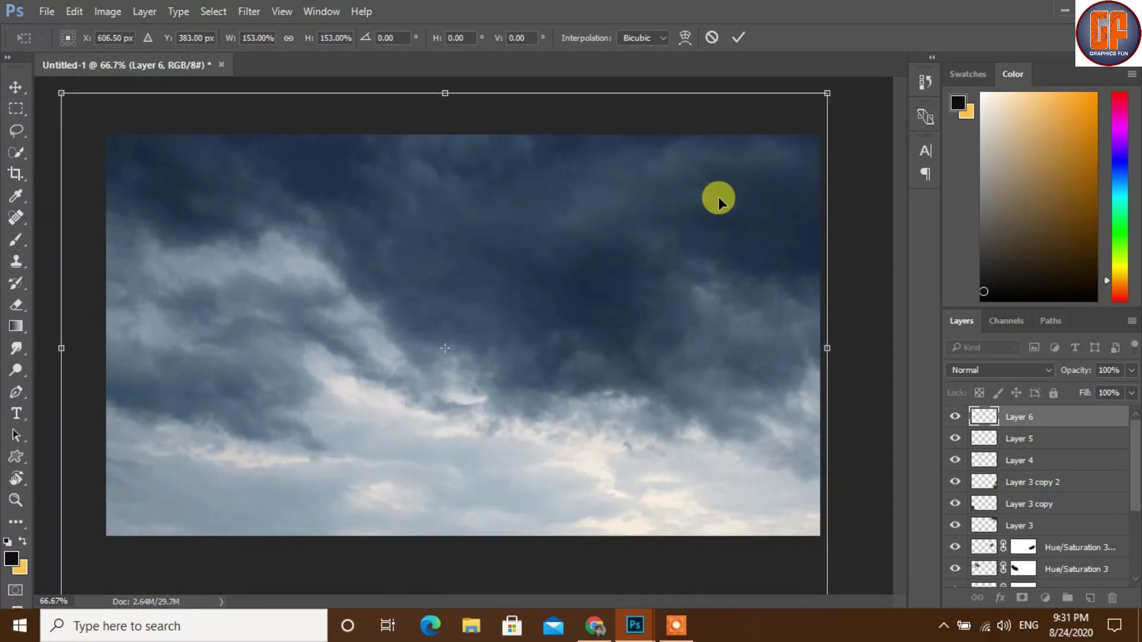
{"action": "mouse_move", "coordinate": [612, 271]}
{"action": "left_mouse_down"}
{"action": "mouse_move", "coordinate": [628, 252]}
{"action": "mouse_move", "coordinate": [615, 236]}
{"action": "left_mouse_up"}
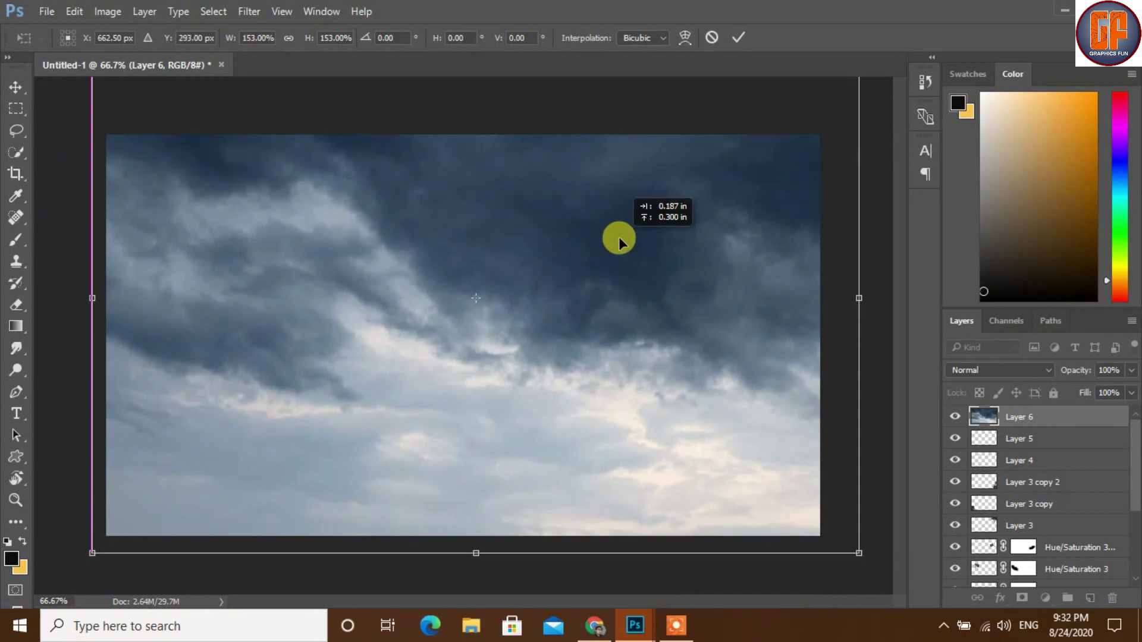
{"action": "left_click", "coordinate": [737, 36]}
{"action": "left_click", "coordinate": [1021, 598]}
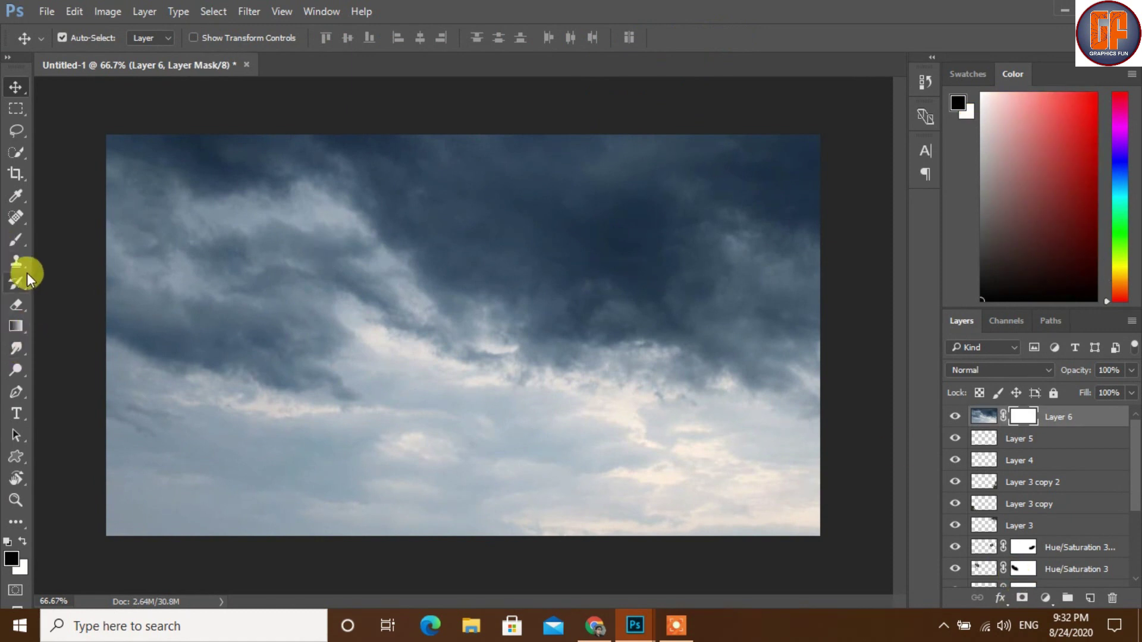
Step: Paint Layer 6's mask with a size-400 low-opacity black brush over the lake, cliffs, moon, kayaker and trees
{"action": "left_click", "coordinate": [16, 242]}
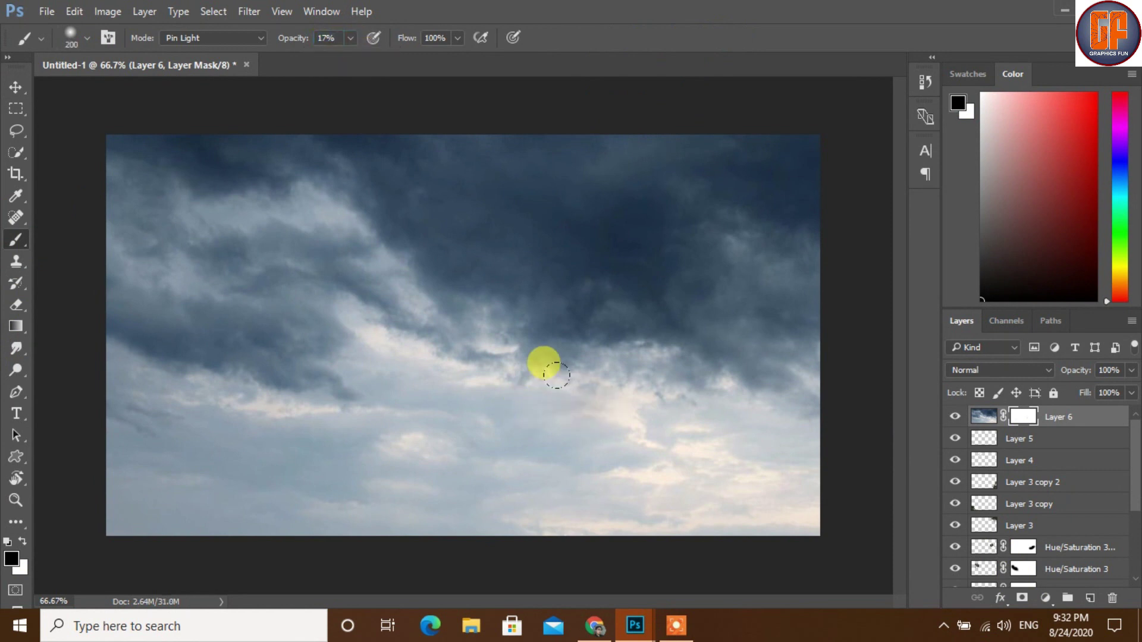
{"action": "key", "text": "bracketright"}
{"action": "key", "text": "bracketright"}
{"action": "key", "text": "bracketright"}
{"action": "mouse_move", "coordinate": [588, 338]}
{"action": "left_mouse_down"}
{"action": "mouse_move", "coordinate": [660, 388]}
{"action": "mouse_move", "coordinate": [673, 354]}
{"action": "mouse_move", "coordinate": [688, 398]}
{"action": "mouse_move", "coordinate": [660, 419]}
{"action": "mouse_move", "coordinate": [278, 369]}
{"action": "mouse_move", "coordinate": [492, 382]}
{"action": "mouse_move", "coordinate": [222, 371]}
{"action": "mouse_move", "coordinate": [133, 351]}
{"action": "mouse_move", "coordinate": [119, 377]}
{"action": "mouse_move", "coordinate": [69, 372]}
{"action": "mouse_move", "coordinate": [183, 273]}
{"action": "mouse_move", "coordinate": [56, 209]}
{"action": "mouse_move", "coordinate": [53, 173]}
{"action": "mouse_move", "coordinate": [155, 197]}
{"action": "mouse_move", "coordinate": [140, 219]}
{"action": "mouse_move", "coordinate": [178, 193]}
{"action": "mouse_move", "coordinate": [339, 158]}
{"action": "mouse_move", "coordinate": [354, 262]}
{"action": "mouse_move", "coordinate": [259, 246]}
{"action": "mouse_move", "coordinate": [287, 196]}
{"action": "mouse_move", "coordinate": [576, 216]}
{"action": "mouse_move", "coordinate": [406, 234]}
{"action": "mouse_move", "coordinate": [721, 221]}
{"action": "mouse_move", "coordinate": [614, 265]}
{"action": "mouse_move", "coordinate": [546, 142]}
{"action": "mouse_move", "coordinate": [642, 99]}
{"action": "mouse_move", "coordinate": [571, 124]}
{"action": "mouse_move", "coordinate": [414, 104]}
{"action": "mouse_move", "coordinate": [529, 105]}
{"action": "mouse_move", "coordinate": [405, 117]}
{"action": "mouse_move", "coordinate": [429, 238]}
{"action": "mouse_move", "coordinate": [366, 395]}
{"action": "mouse_move", "coordinate": [495, 249]}
{"action": "mouse_move", "coordinate": [587, 378]}
{"action": "mouse_move", "coordinate": [383, 375]}
{"action": "mouse_move", "coordinate": [390, 331]}
{"action": "mouse_move", "coordinate": [361, 318]}
{"action": "mouse_move", "coordinate": [237, 344]}
{"action": "mouse_move", "coordinate": [262, 438]}
{"action": "mouse_move", "coordinate": [222, 390]}
{"action": "mouse_move", "coordinate": [395, 379]}
{"action": "mouse_move", "coordinate": [543, 396]}
{"action": "mouse_move", "coordinate": [647, 390]}
{"action": "mouse_move", "coordinate": [684, 321]}
{"action": "mouse_move", "coordinate": [522, 420]}
{"action": "mouse_move", "coordinate": [548, 236]}
{"action": "mouse_move", "coordinate": [235, 266]}
{"action": "mouse_move", "coordinate": [45, 108]}
{"action": "mouse_move", "coordinate": [105, 189]}
{"action": "mouse_move", "coordinate": [135, 293]}
{"action": "mouse_move", "coordinate": [94, 402]}
{"action": "left_mouse_up"}
{"action": "mouse_move", "coordinate": [183, 497]}
{"action": "left_mouse_down"}
{"action": "mouse_move", "coordinate": [81, 292]}
{"action": "mouse_move", "coordinate": [437, 366]}
{"action": "left_mouse_up"}
{"action": "mouse_move", "coordinate": [590, 277]}
{"action": "left_mouse_down"}
{"action": "mouse_move", "coordinate": [591, 224]}
{"action": "mouse_move", "coordinate": [515, 183]}
{"action": "mouse_move", "coordinate": [150, 162]}
{"action": "mouse_move", "coordinate": [172, 298]}
{"action": "left_mouse_up"}
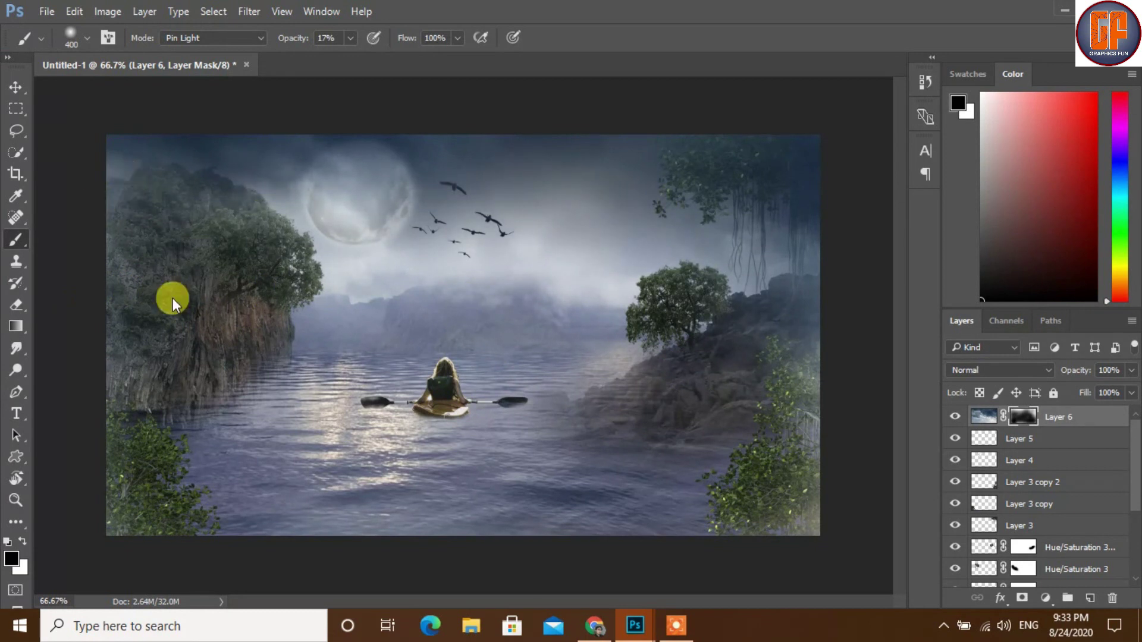
{"action": "mouse_move", "coordinate": [478, 360]}
{"action": "left_mouse_down"}
{"action": "mouse_move", "coordinate": [534, 363]}
{"action": "mouse_move", "coordinate": [679, 266]}
{"action": "mouse_move", "coordinate": [674, 306]}
{"action": "mouse_move", "coordinate": [575, 264]}
{"action": "mouse_move", "coordinate": [311, 257]}
{"action": "mouse_move", "coordinate": [180, 270]}
{"action": "mouse_move", "coordinate": [268, 365]}
{"action": "mouse_move", "coordinate": [506, 398]}
{"action": "mouse_move", "coordinate": [395, 237]}
{"action": "mouse_move", "coordinate": [310, 177]}
{"action": "mouse_move", "coordinate": [345, 162]}
{"action": "mouse_move", "coordinate": [272, 155]}
{"action": "mouse_move", "coordinate": [217, 172]}
{"action": "mouse_move", "coordinate": [140, 224]}
{"action": "mouse_move", "coordinate": [64, 323]}
{"action": "left_mouse_up"}
{"action": "mouse_move", "coordinate": [692, 201]}
{"action": "left_mouse_down"}
{"action": "mouse_move", "coordinate": [678, 295]}
{"action": "mouse_move", "coordinate": [688, 326]}
{"action": "mouse_move", "coordinate": [3, 88]}
{"action": "left_mouse_up"}
{"action": "left_click", "coordinate": [16, 87]}
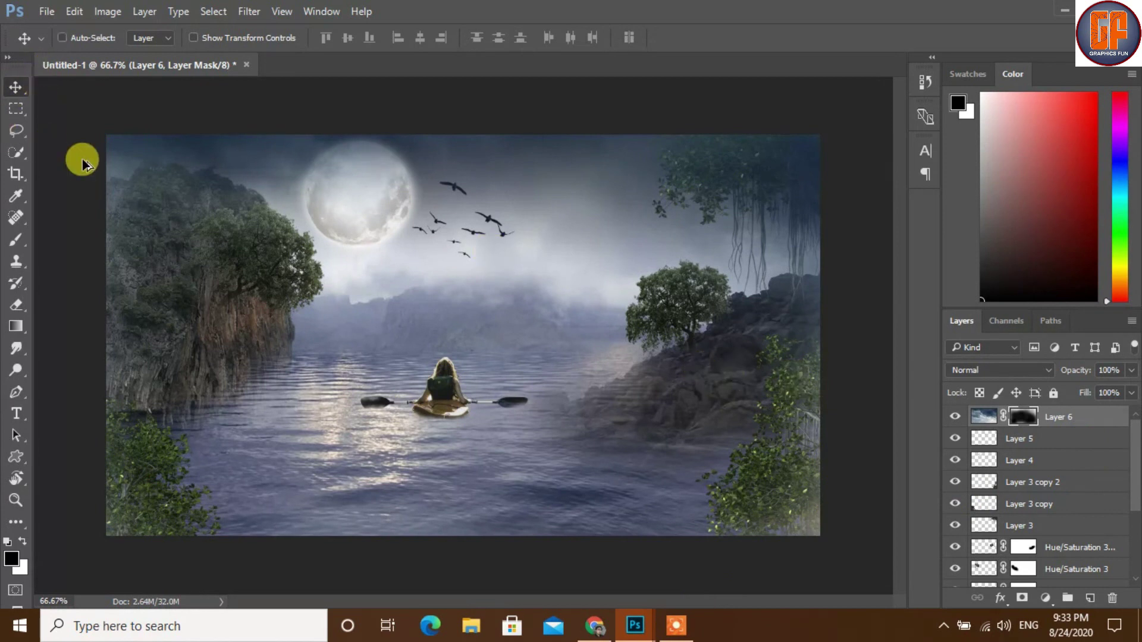
Step: Stamp the composite into a new merged layer and give it cooler Camera Raw temperature and tint
{"action": "key", "text": "ctrl+shift+alt+e"}
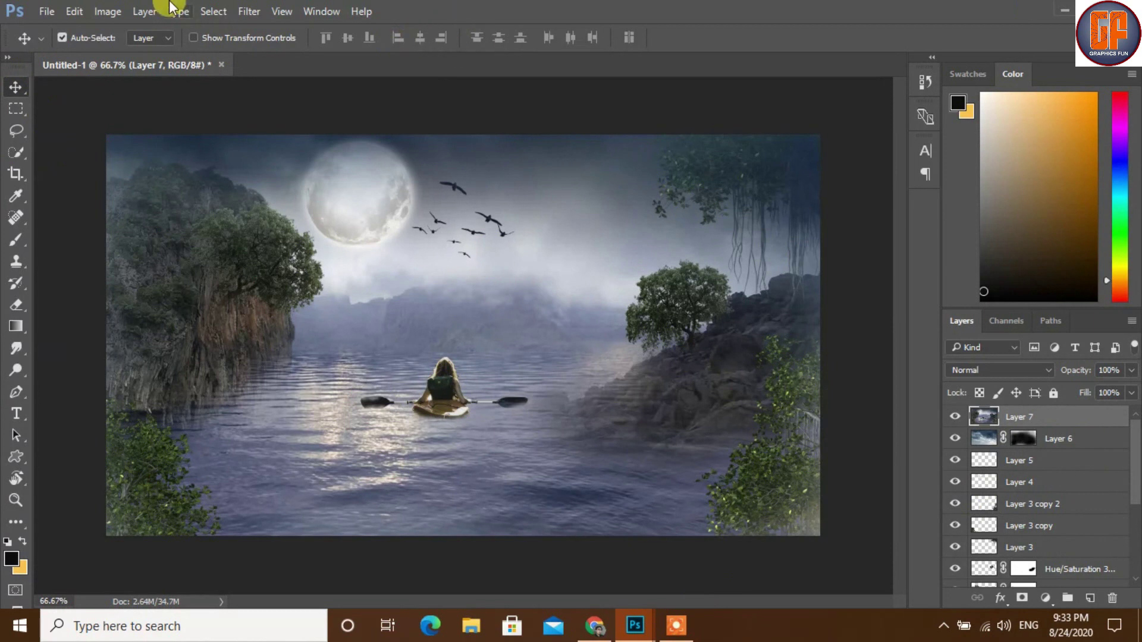
{"action": "left_click", "coordinate": [244, 11]}
{"action": "left_click", "coordinate": [287, 93]}
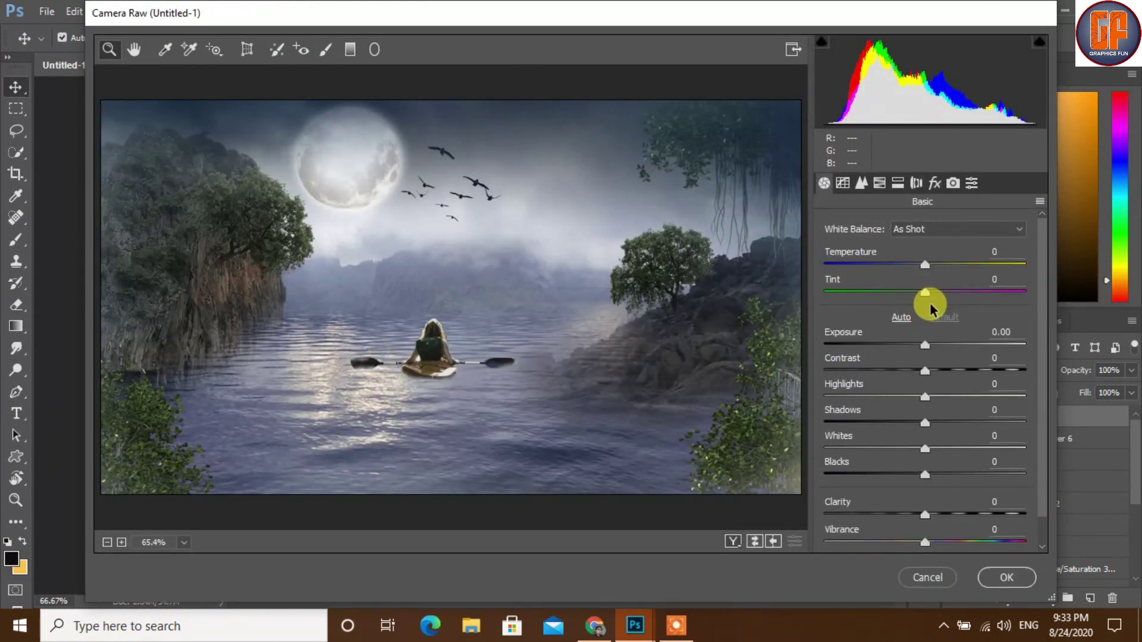
{"action": "left_click_drag", "start_coordinate": [923, 265], "coordinate": [911, 269]}
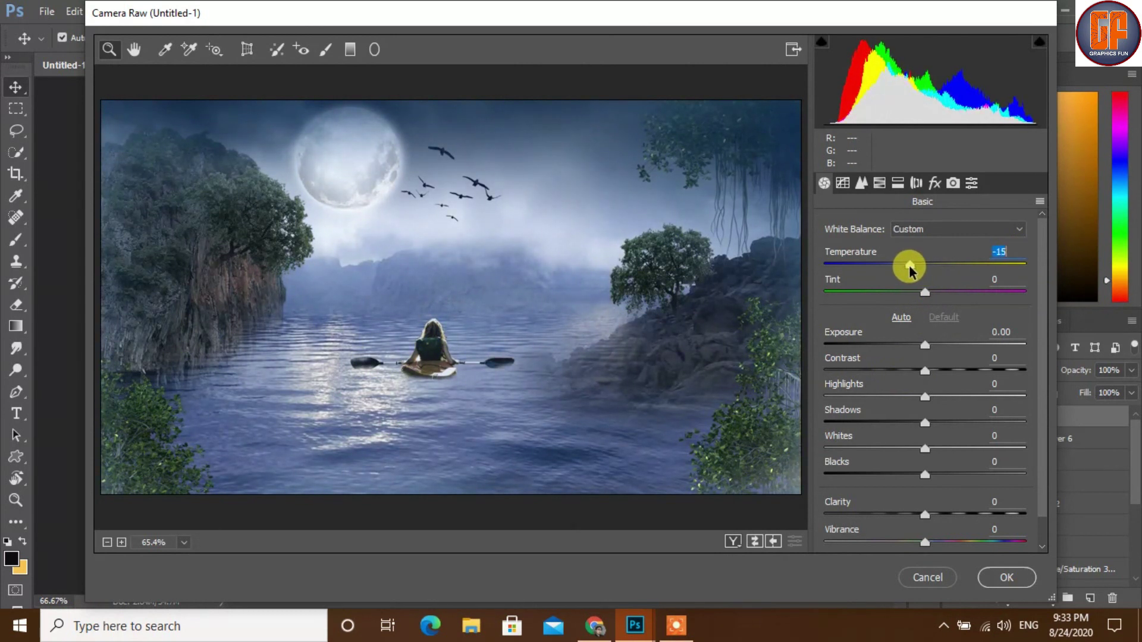
{"action": "mouse_move", "coordinate": [910, 269]}
{"action": "left_mouse_down"}
{"action": "mouse_move", "coordinate": [917, 292]}
{"action": "mouse_move", "coordinate": [938, 299]}
{"action": "left_mouse_up"}
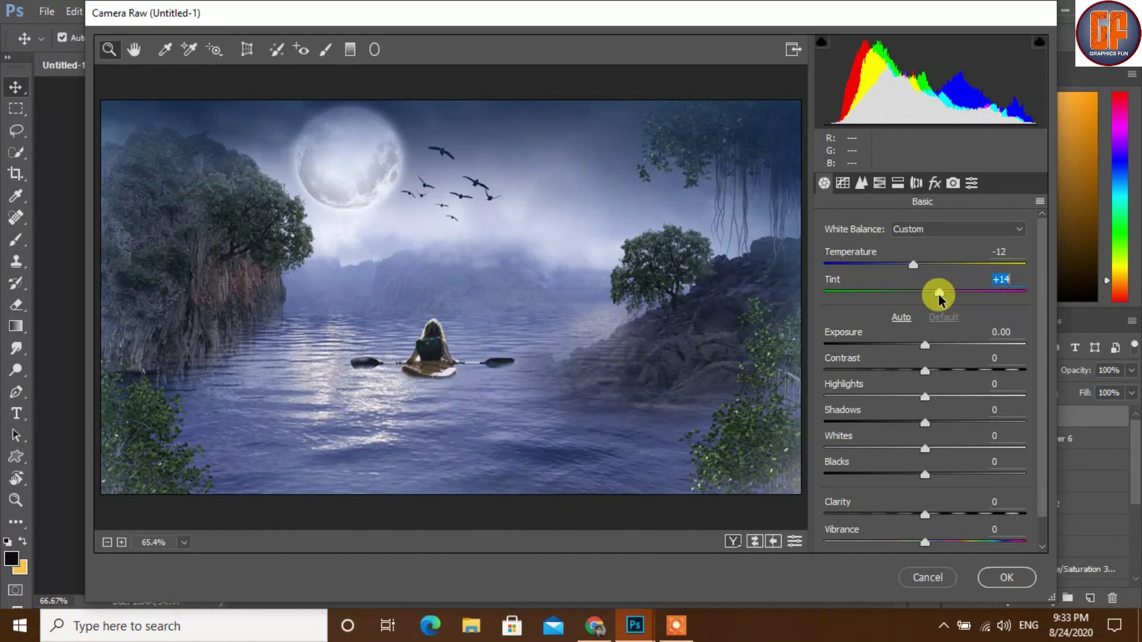
{"action": "mouse_move", "coordinate": [938, 299]}
{"action": "left_mouse_down"}
{"action": "mouse_move", "coordinate": [925, 298]}
{"action": "mouse_move", "coordinate": [917, 266]}
{"action": "left_mouse_up"}
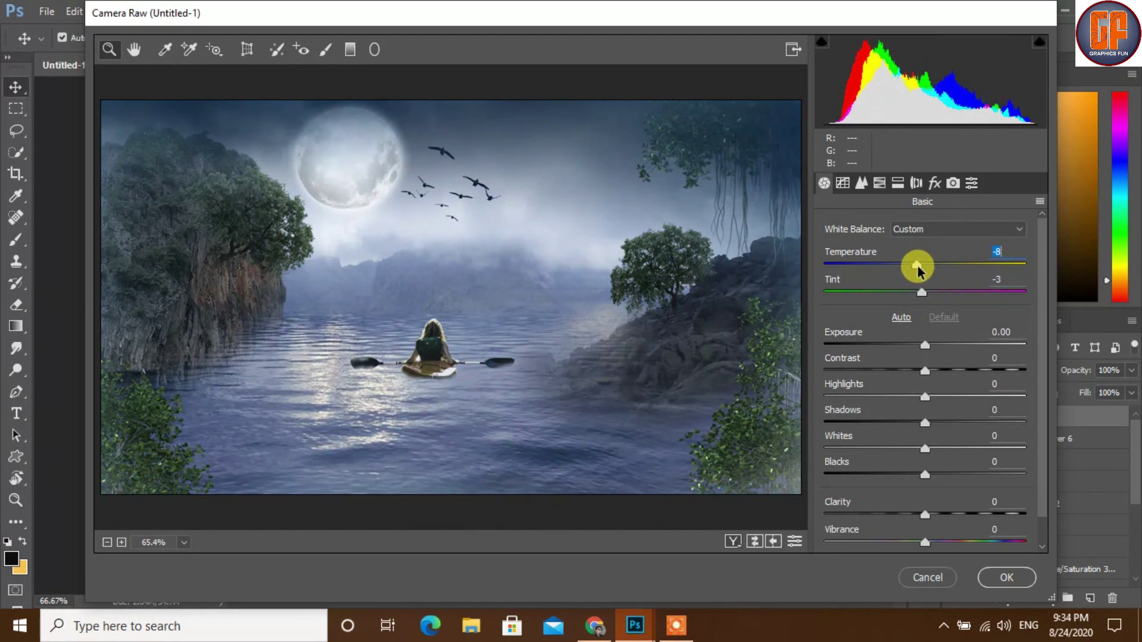
Step: Lower Exposure to -0.45 and Highlights to -53, and adjust Shadows and Saturation
{"action": "mouse_move", "coordinate": [923, 345]}
{"action": "left_mouse_down"}
{"action": "mouse_move", "coordinate": [937, 373]}
{"action": "mouse_move", "coordinate": [927, 377]}
{"action": "left_mouse_up"}
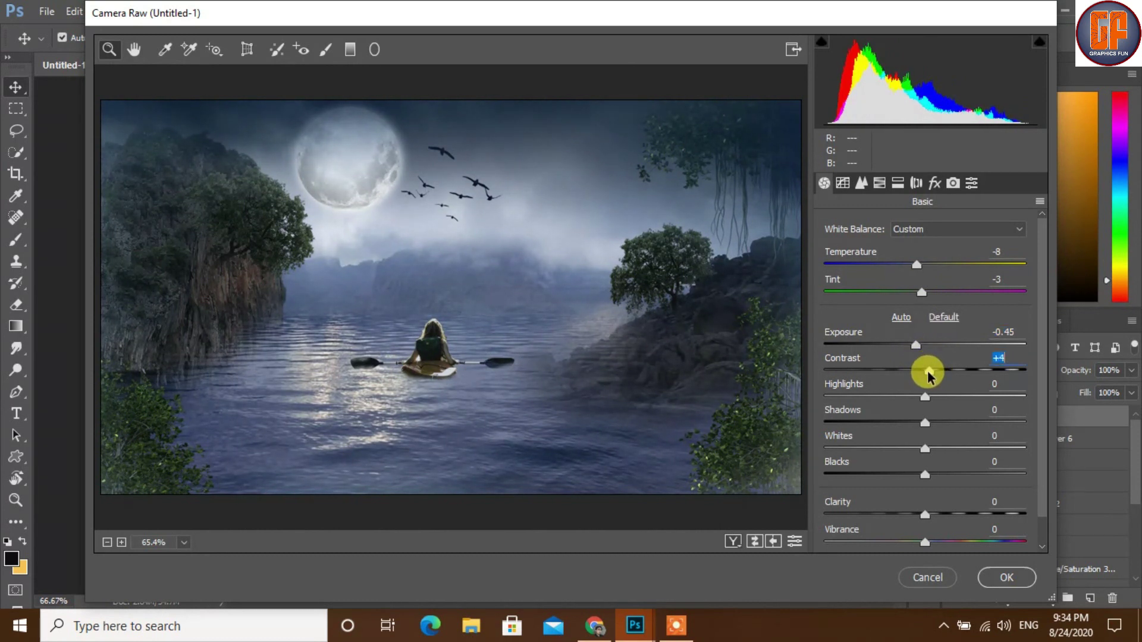
{"action": "left_click_drag", "start_coordinate": [924, 396], "coordinate": [868, 397]}
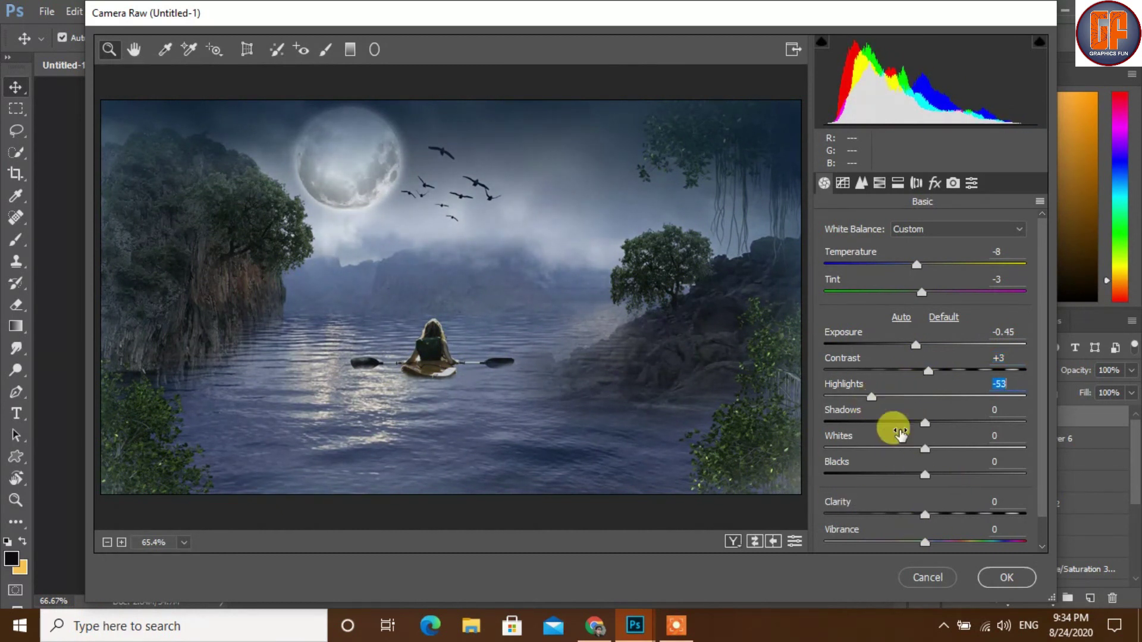
{"action": "mouse_move", "coordinate": [924, 426]}
{"action": "left_mouse_down"}
{"action": "mouse_move", "coordinate": [899, 450]}
{"action": "mouse_move", "coordinate": [928, 455]}
{"action": "mouse_move", "coordinate": [932, 477]}
{"action": "left_mouse_up"}
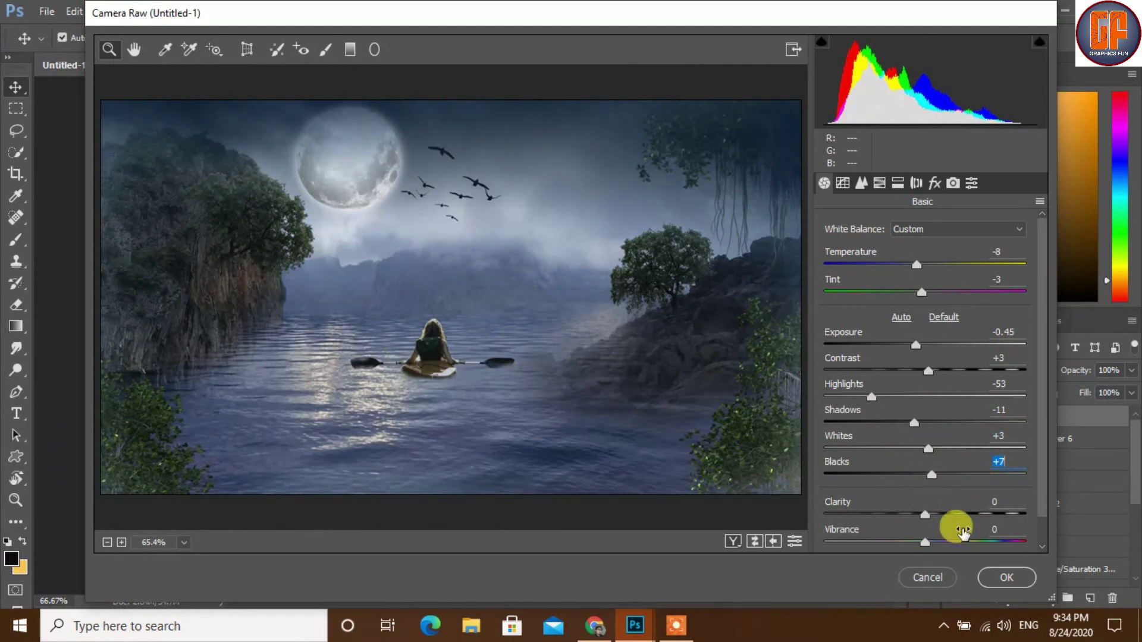
{"action": "left_click_drag", "start_coordinate": [1040, 457], "coordinate": [1041, 485]}
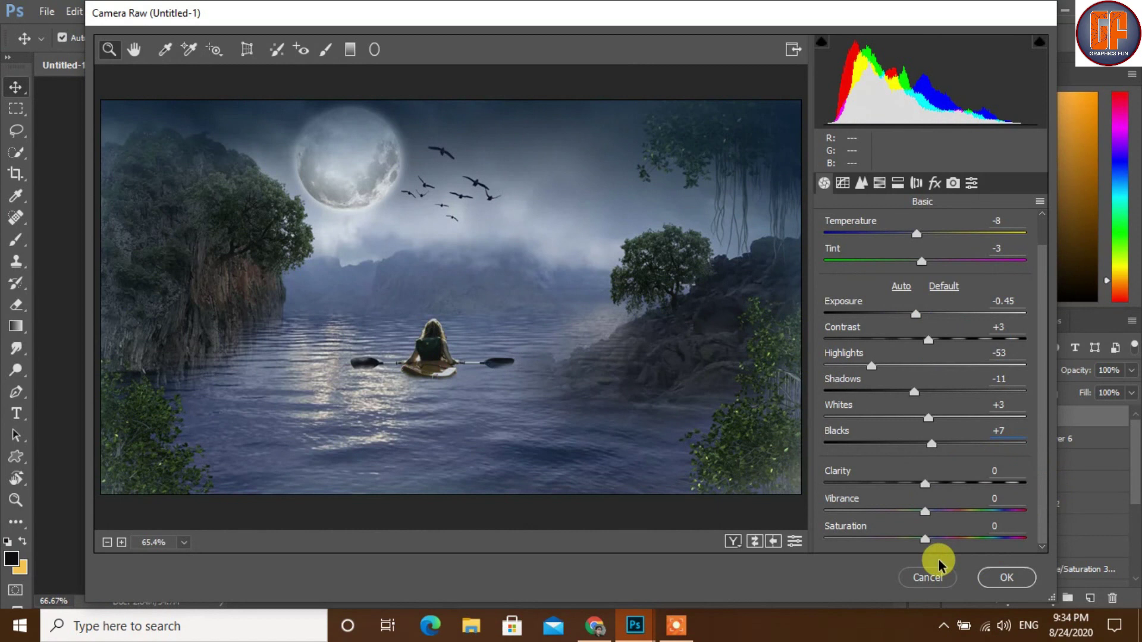
{"action": "left_click_drag", "start_coordinate": [925, 537], "coordinate": [935, 542]}
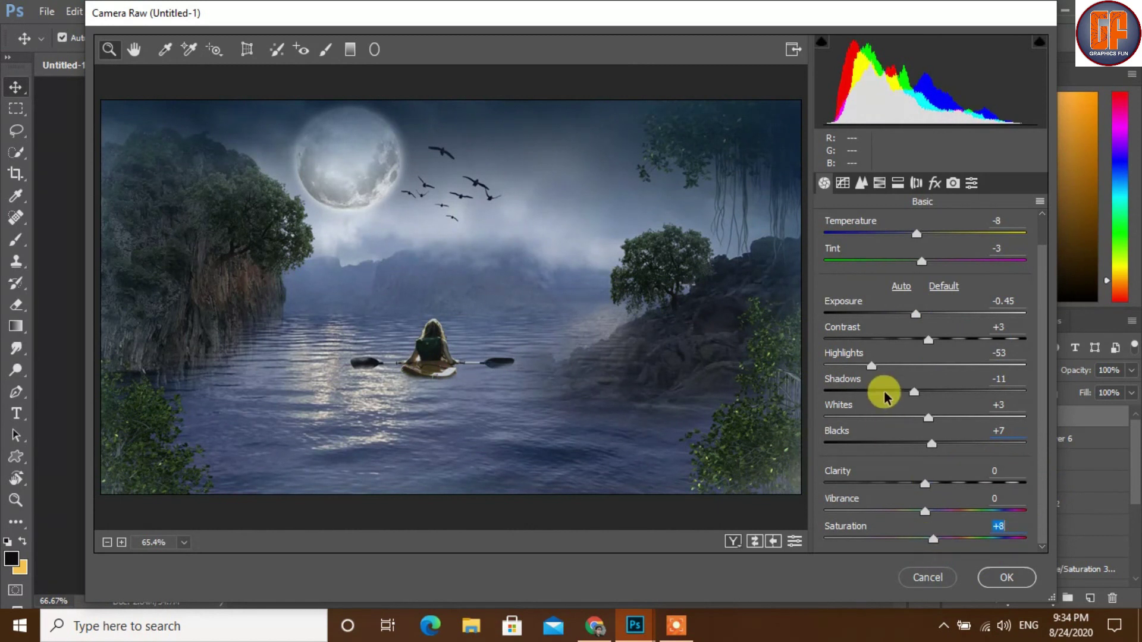
Step: Add a -17 Post Crop Vignetting and apply the Camera Raw grade
{"action": "left_click", "coordinate": [933, 184]}
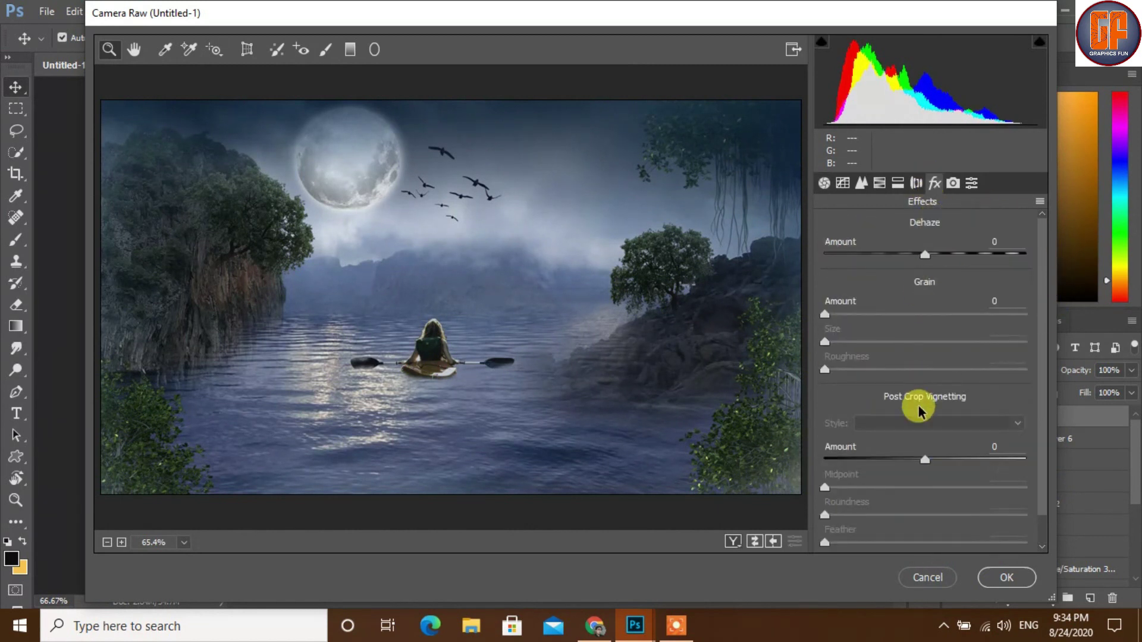
{"action": "left_click_drag", "start_coordinate": [926, 464], "coordinate": [909, 465]}
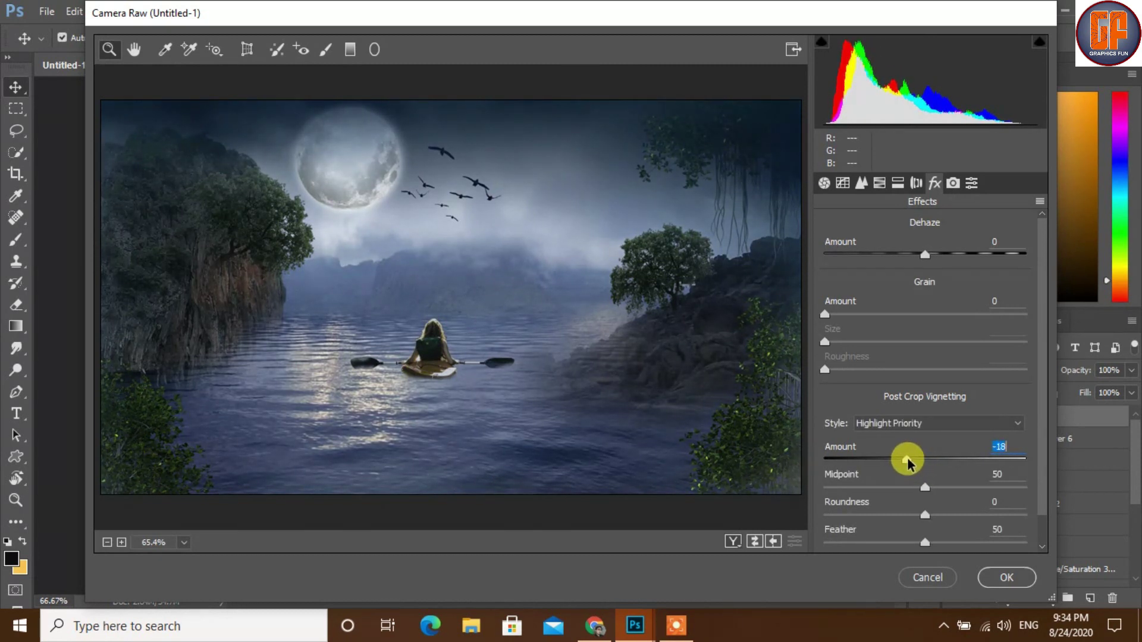
{"action": "left_click", "coordinate": [1005, 577]}
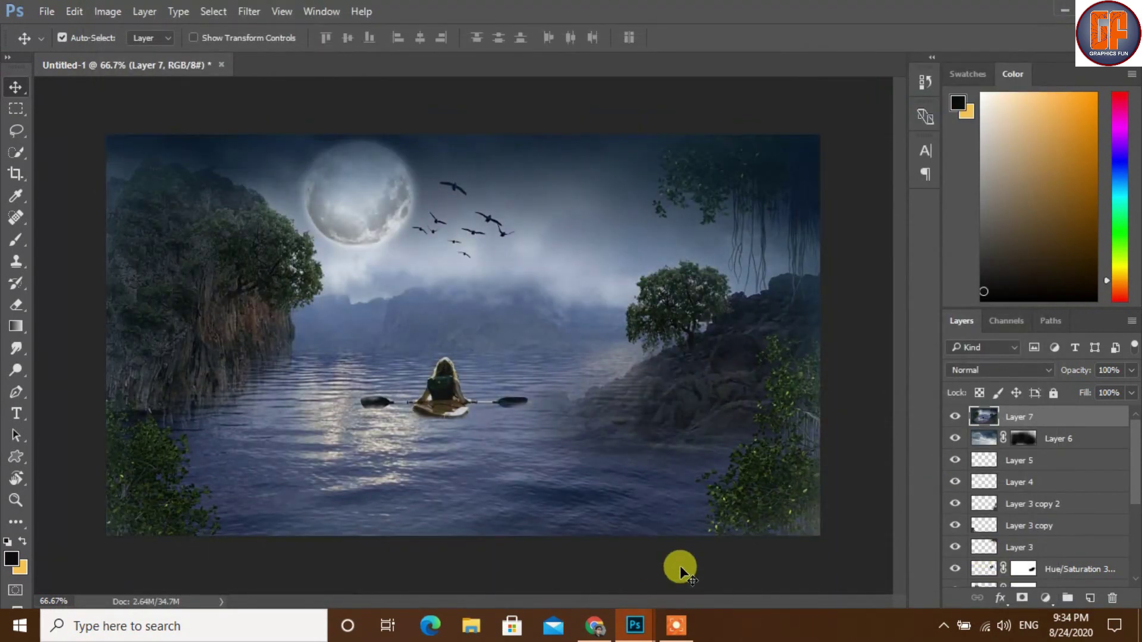
Step: Add a Warming Filter (85) Photo Filter at 10% density, clipped to Layer 7
{"action": "left_click", "coordinate": [1045, 598]}
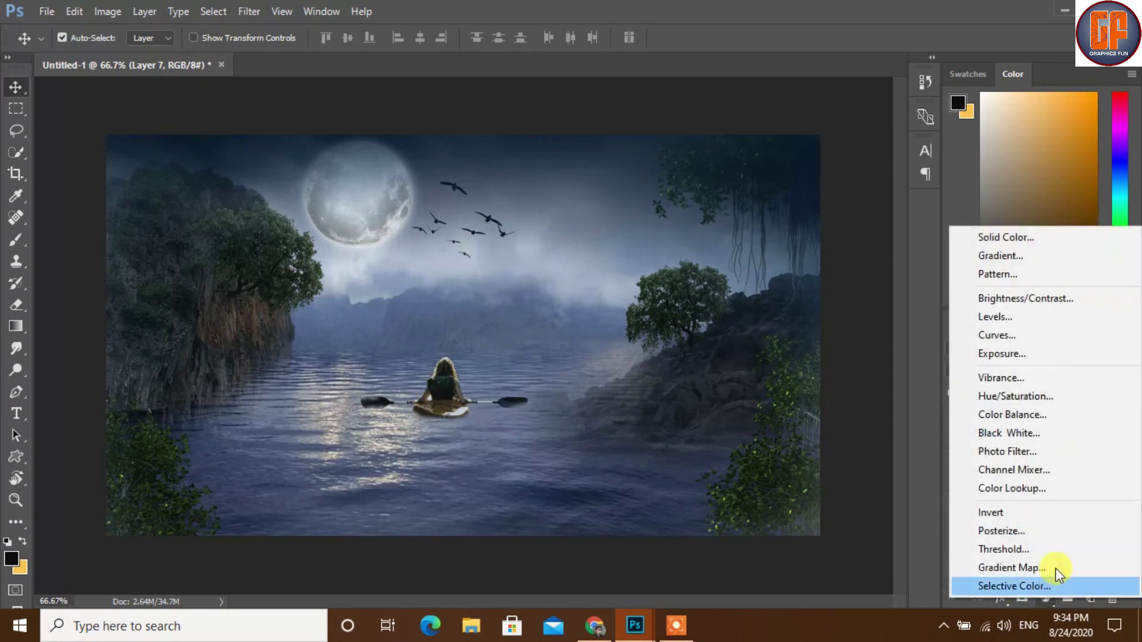
{"action": "left_click", "coordinate": [1031, 453]}
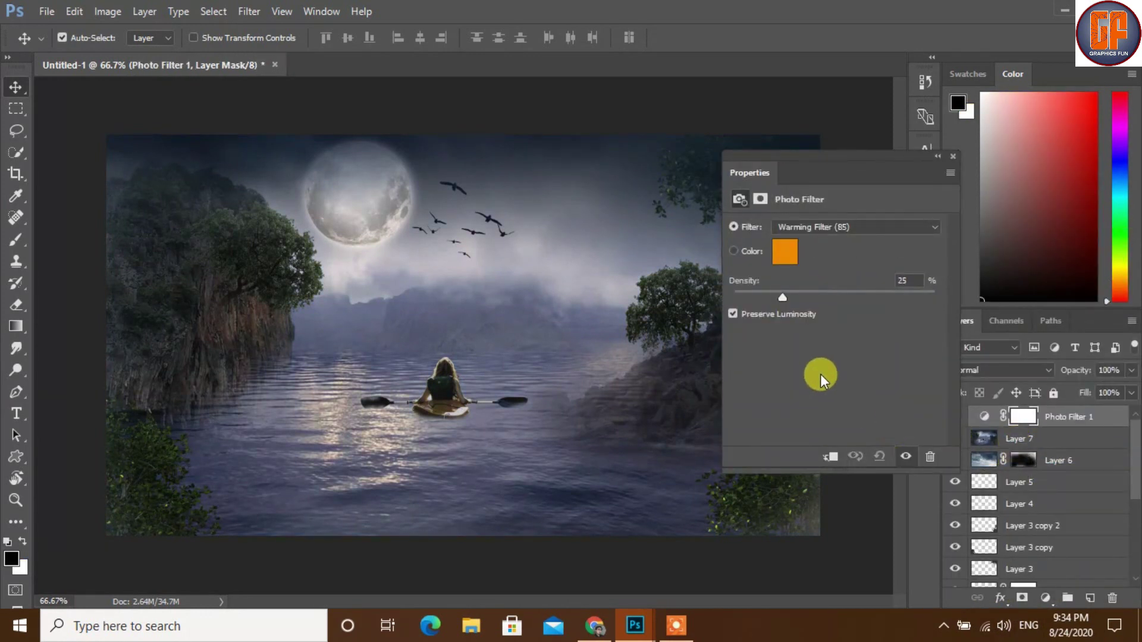
{"action": "left_click", "coordinate": [758, 293]}
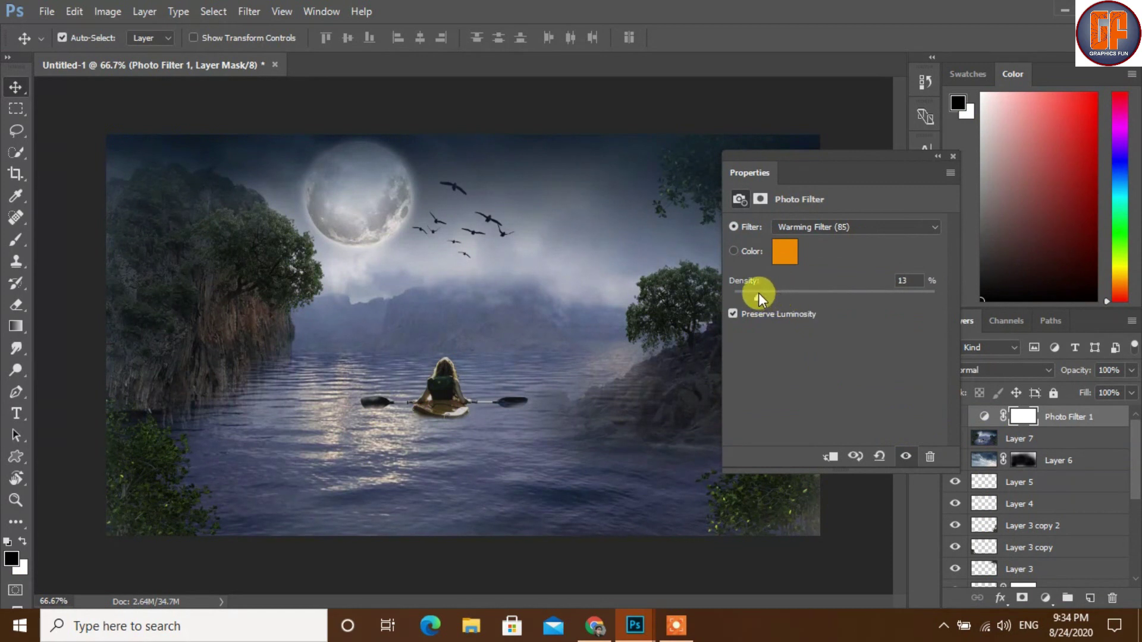
{"action": "left_click", "coordinate": [828, 456]}
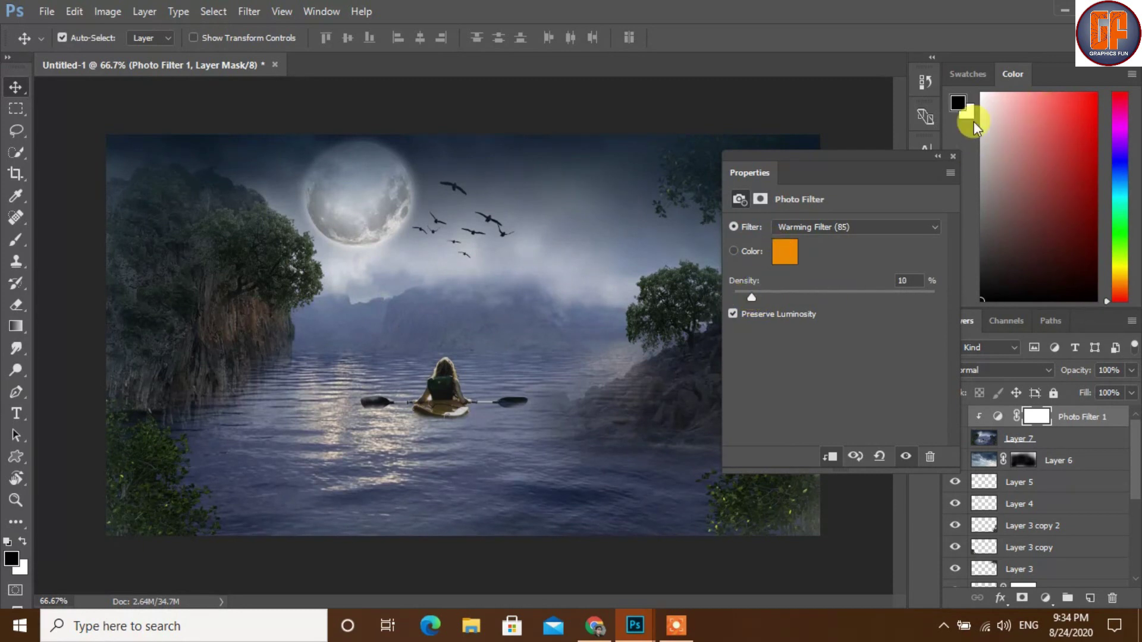
{"action": "left_click", "coordinate": [952, 152]}
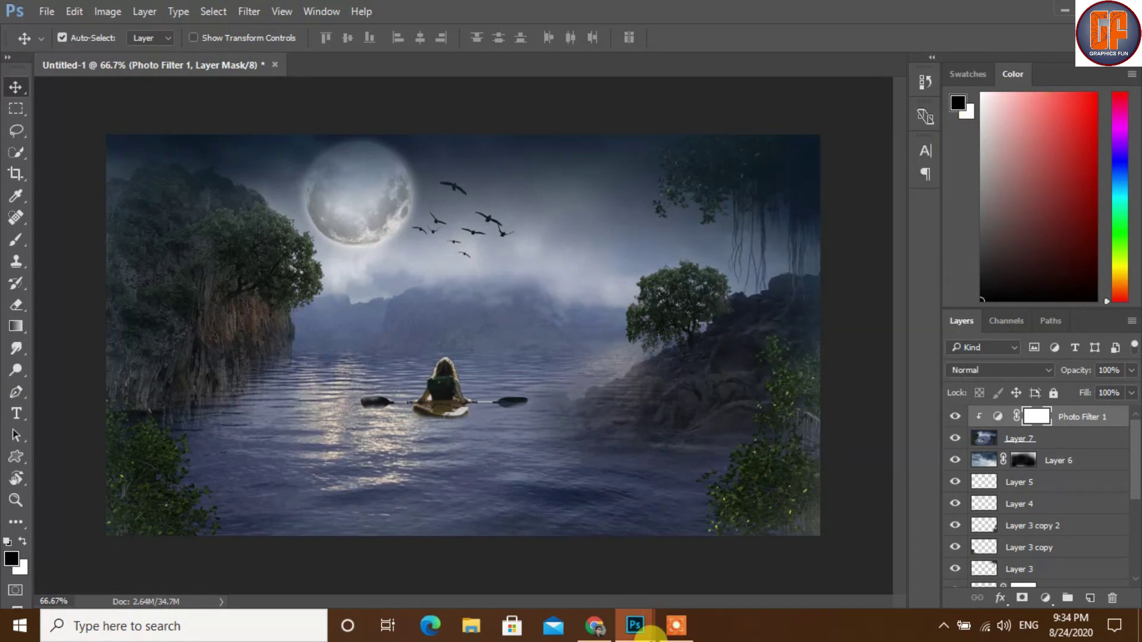
{"action": "left_click", "coordinate": [678, 623]}
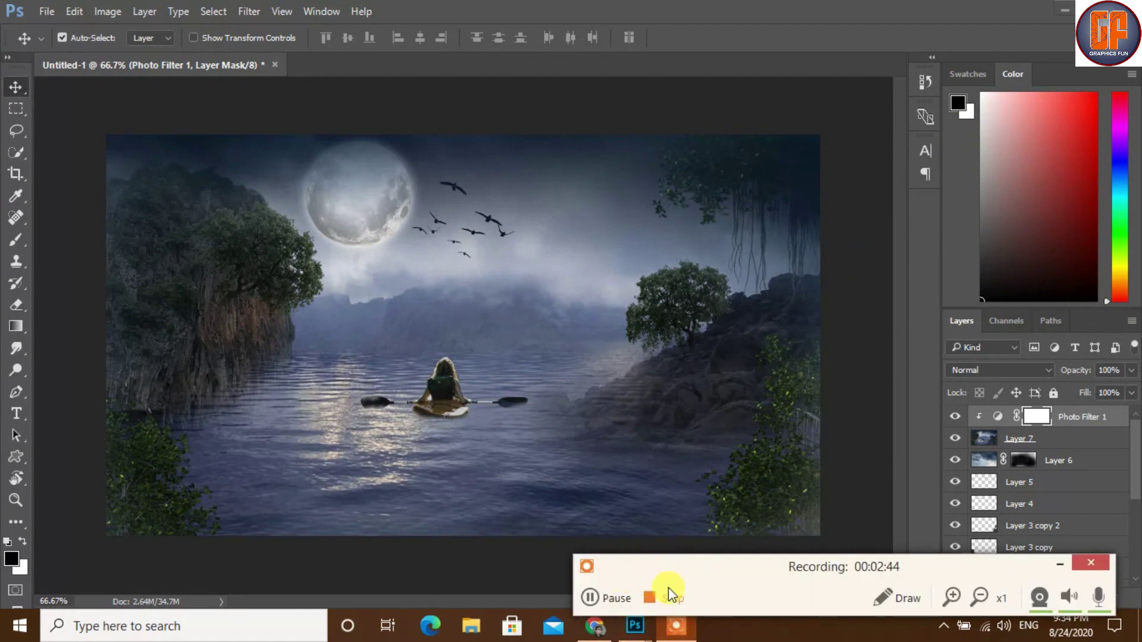